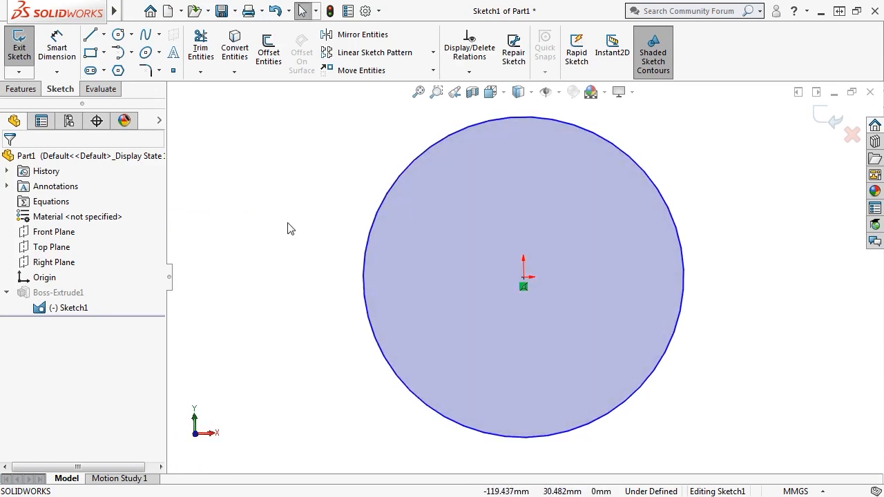
- Exit the circle sketch so that the extruded disc is rebuilt
left_click(21, 48)
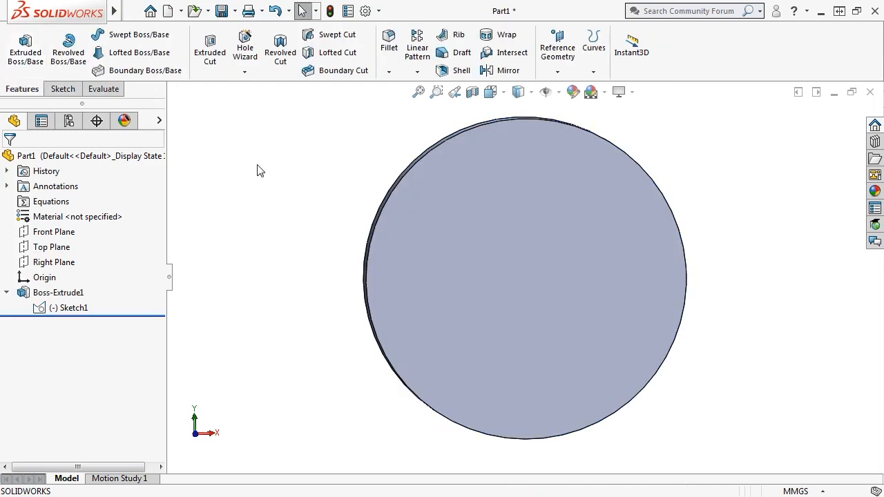
mouse_move(296, 191)
middle_mouse_down()
mouse_move(205, 180)
mouse_move(361, 201)
middle_mouse_up()
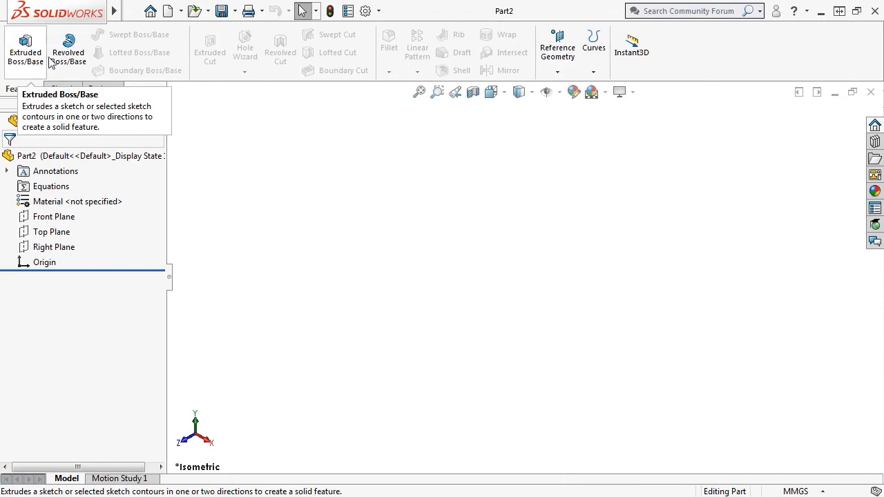
mouse_move(113, 12)
left_click(212, 11)
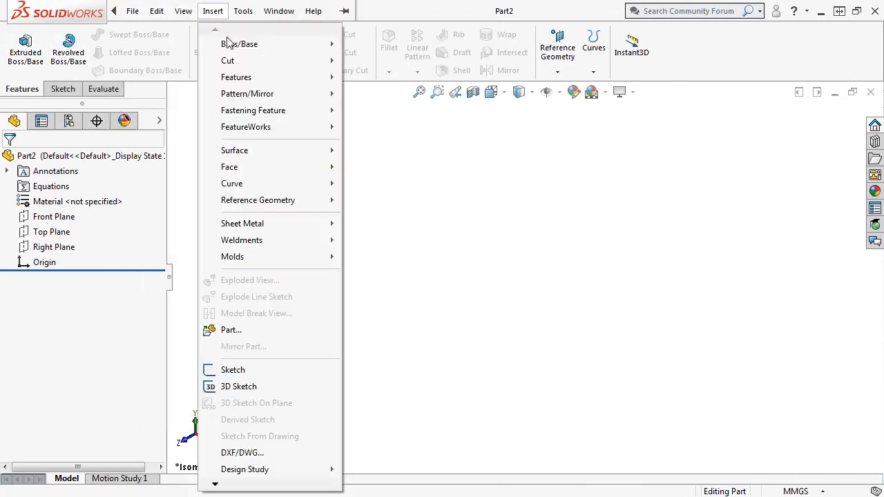
mouse_move(268, 47)
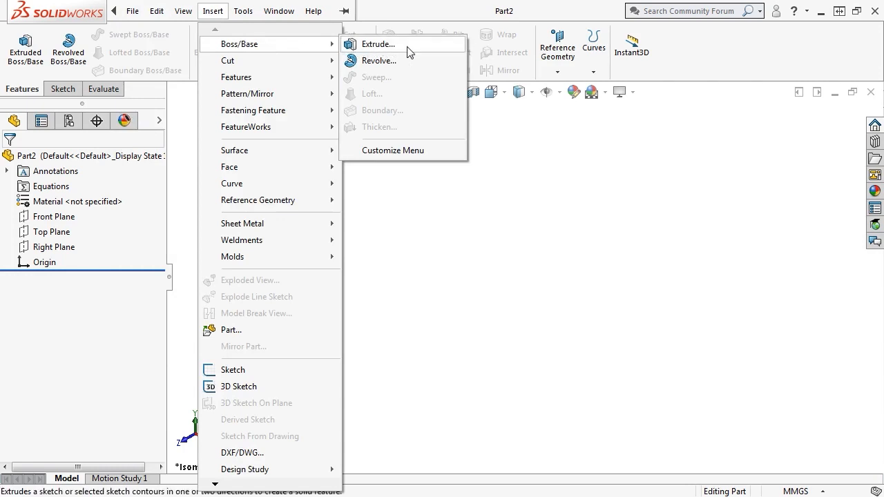
left_click(528, 202)
key("s")
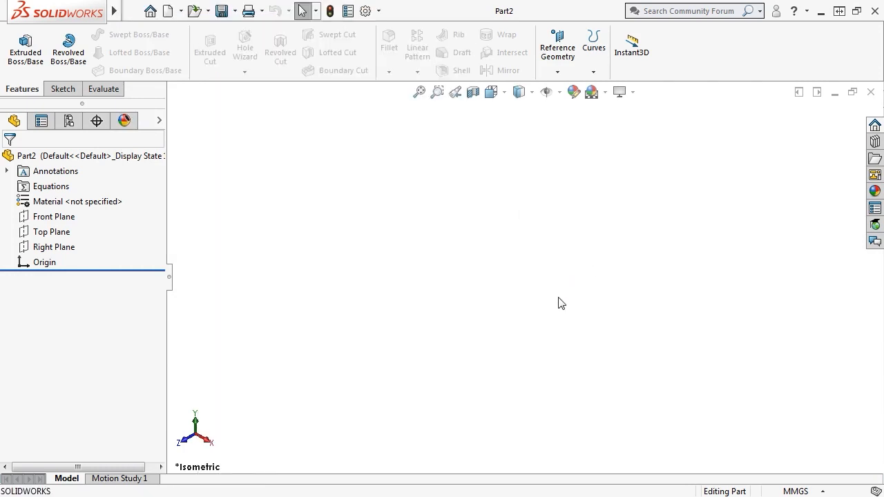
- Start a sketch on the Front Plane and draw a circle centred on the origin
left_click(65, 218)
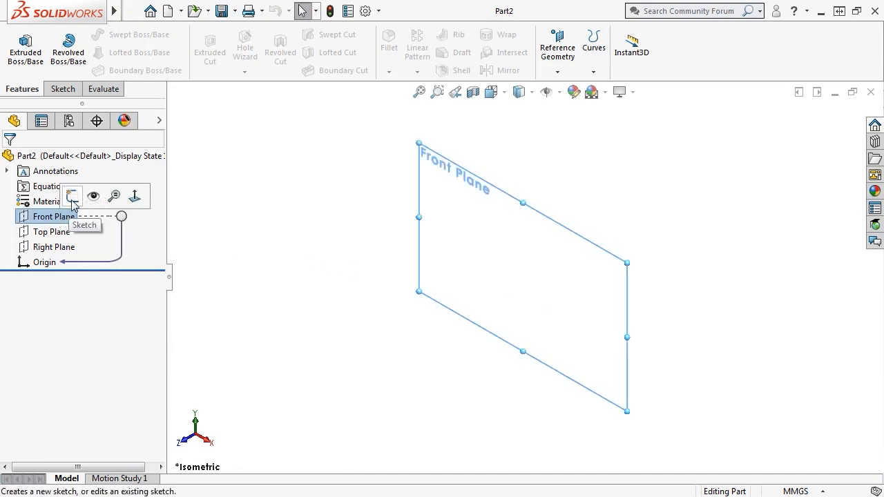
left_click(71, 197)
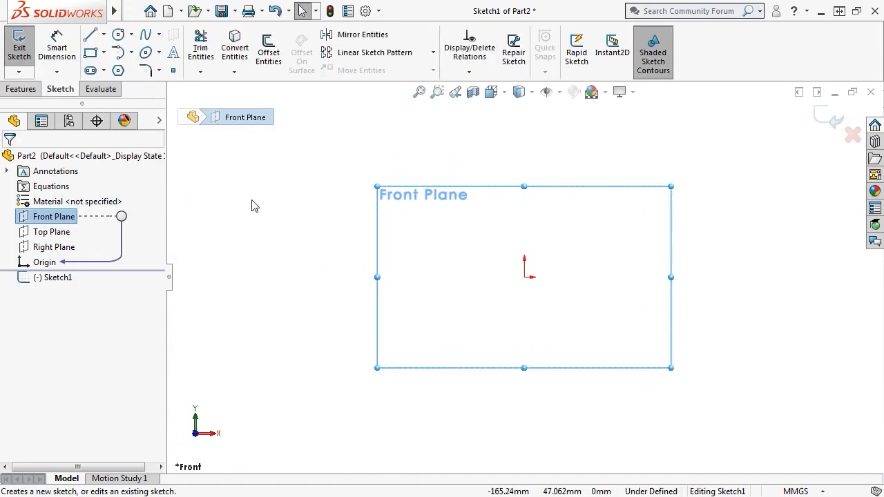
key("s")
left_click(297, 245)
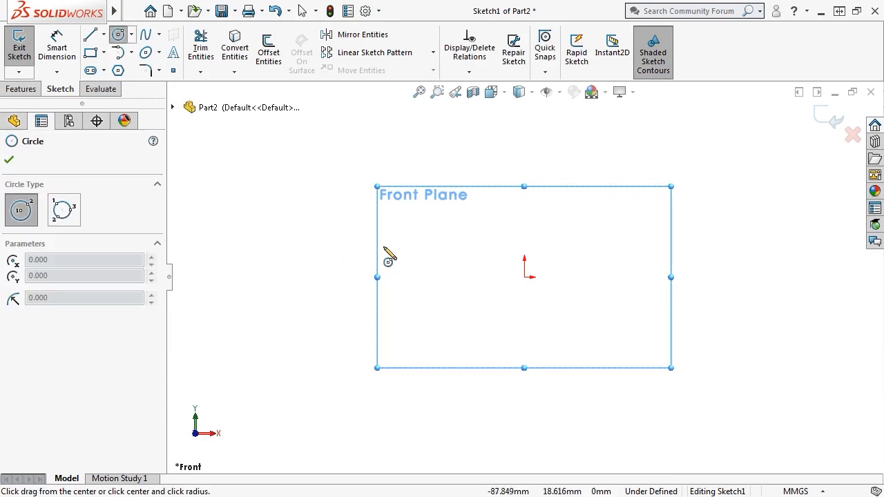
left_click(524, 277)
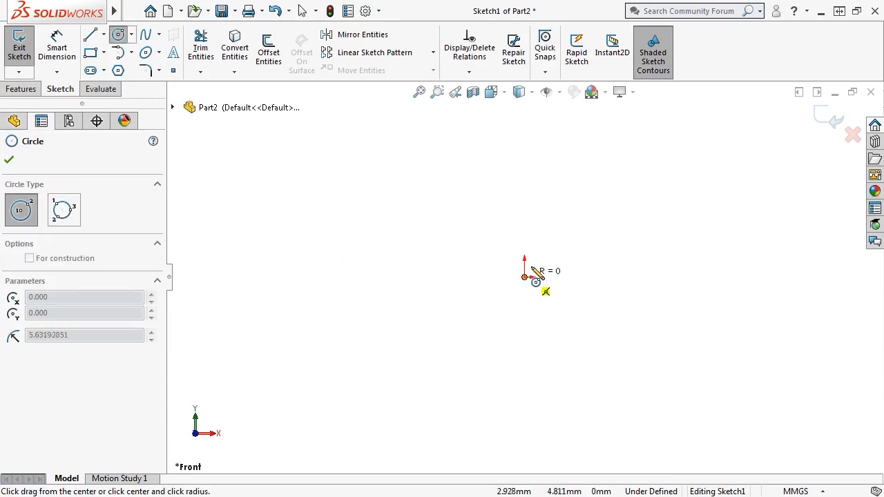
left_click(585, 223)
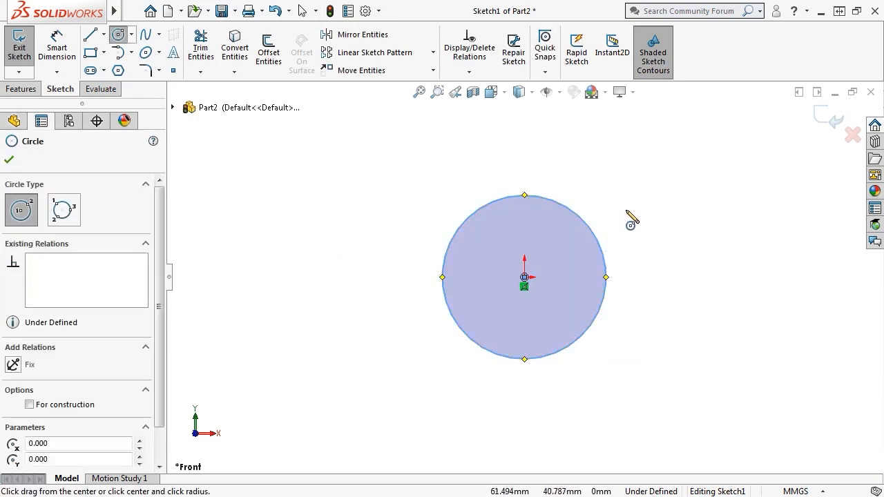
key("Escape")
key("Escape")
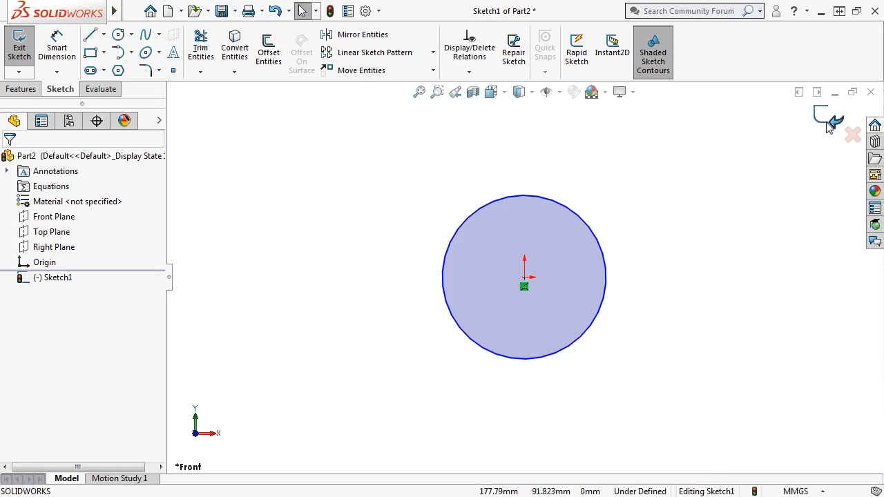
- Start an Extruded Boss/Base feature from the circle sketch
right_click(671, 182)
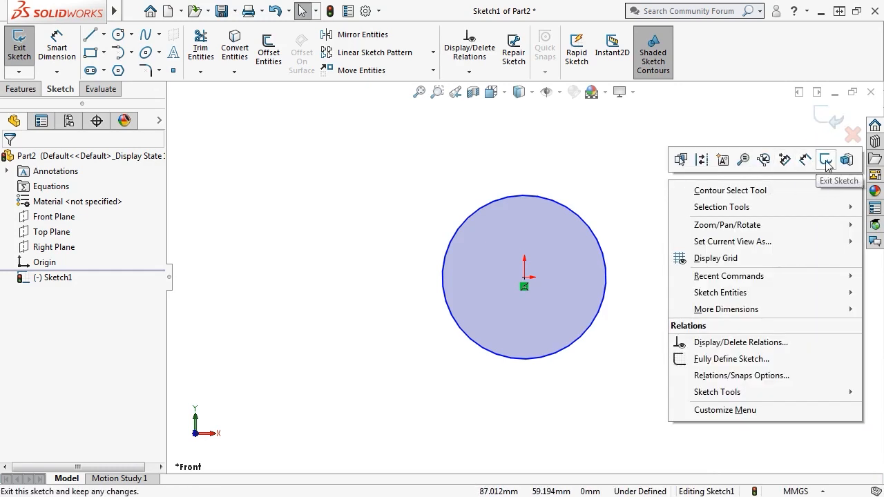
left_click(656, 168)
left_click(23, 91)
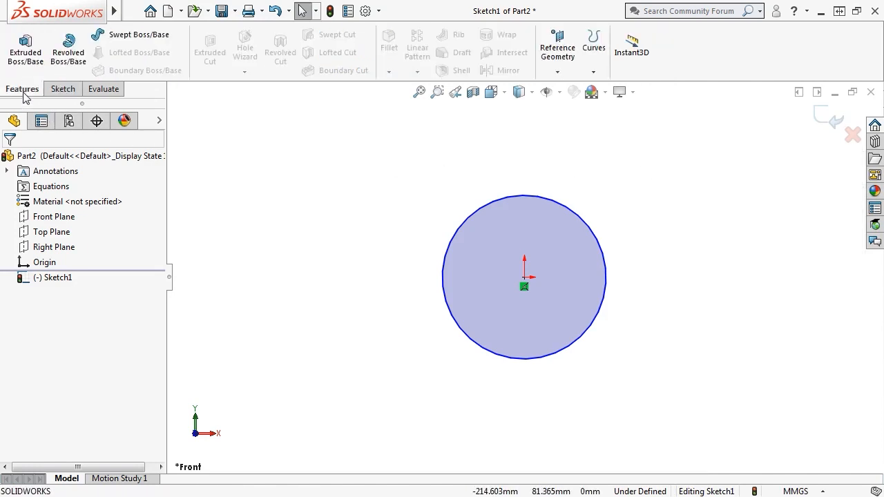
left_click(25, 55)
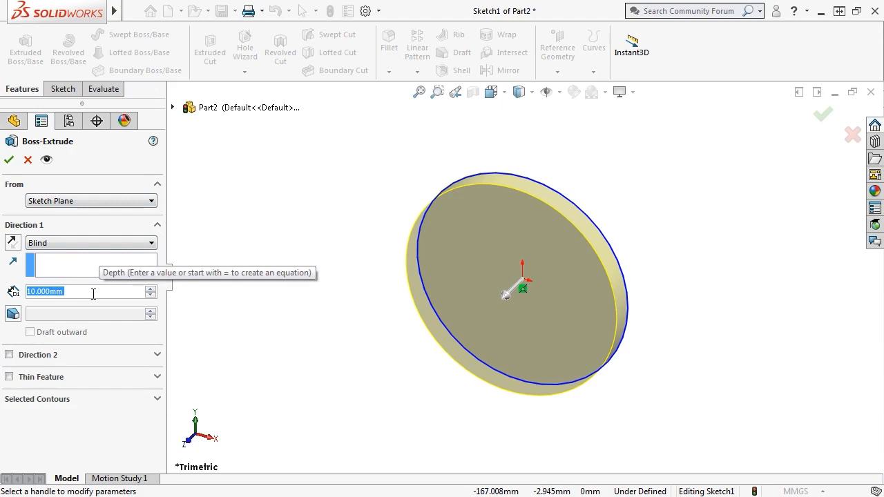
- Try several blind depths for the extrusion in 10 mm increments and set the depth to 25 mm
left_click(149, 288)
left_click(149, 288)
left_click(149, 288)
left_click(149, 288)
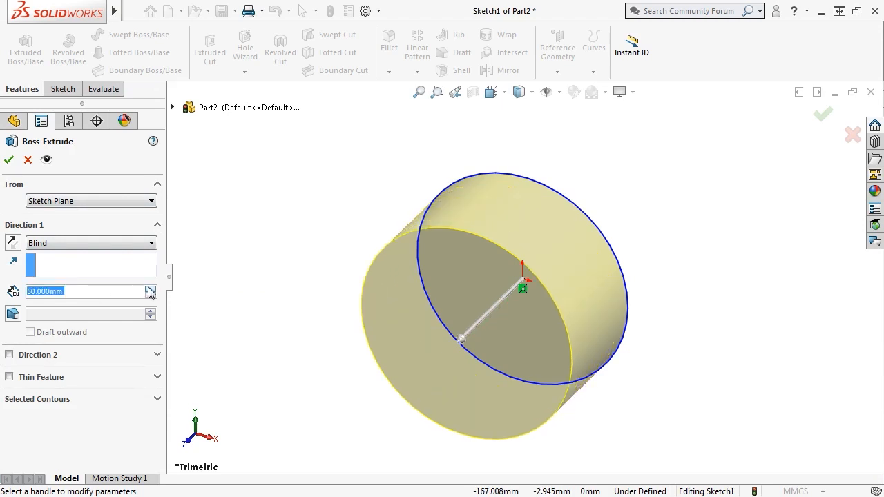
left_click(149, 288)
left_click(149, 288)
left_click(150, 296)
left_click(150, 296)
left_click(149, 296)
left_click(150, 295)
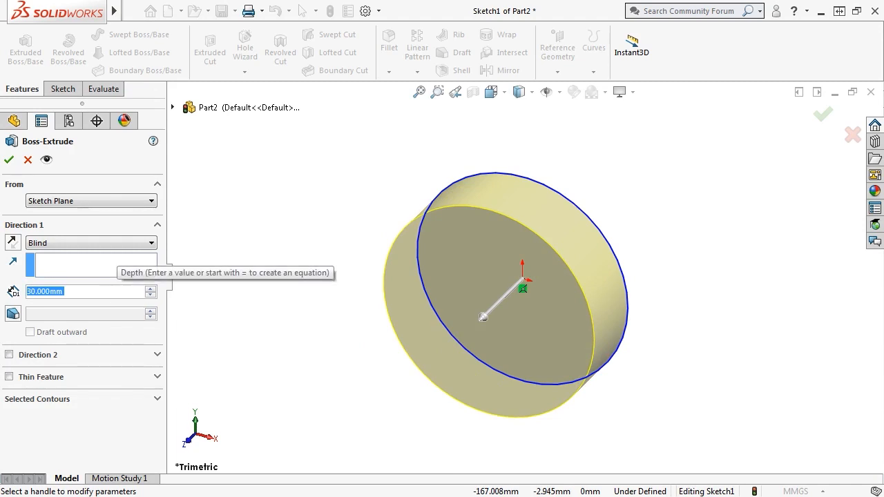
type("25")
key("Return")
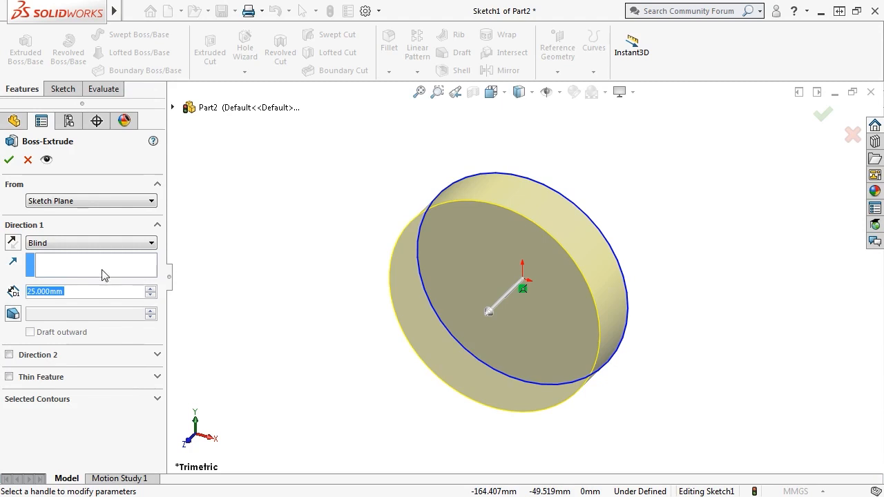
- Reverse the extrusion direction and pull the depth handle back through the sketch plane to a depth of 78 mm
left_click(12, 244)
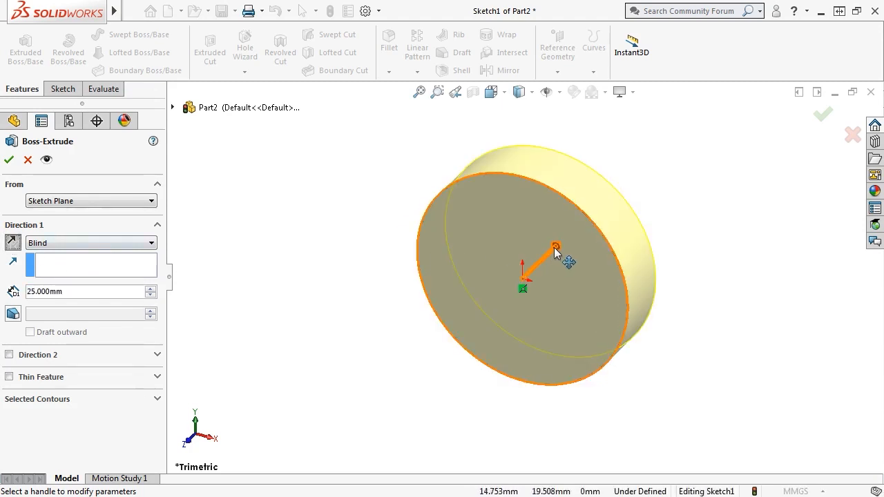
mouse_move(556, 247)
left_mouse_down()
mouse_move(538, 290)
mouse_move(493, 308)
mouse_move(422, 374)
mouse_move(435, 360)
mouse_move(416, 354)
mouse_move(448, 382)
mouse_move(432, 406)
mouse_move(465, 373)
left_mouse_up()
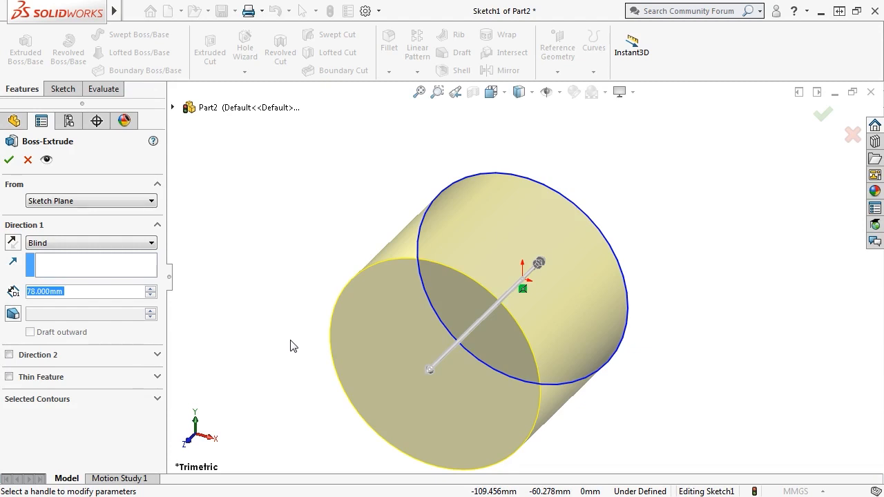
- Try the Mid Plane end condition for Direction 1 and return it to Blind
left_click(146, 245)
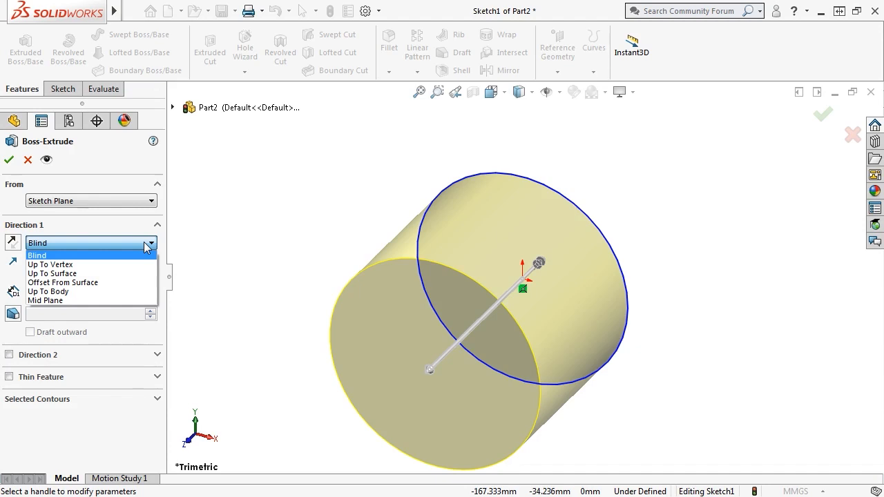
left_click(125, 300)
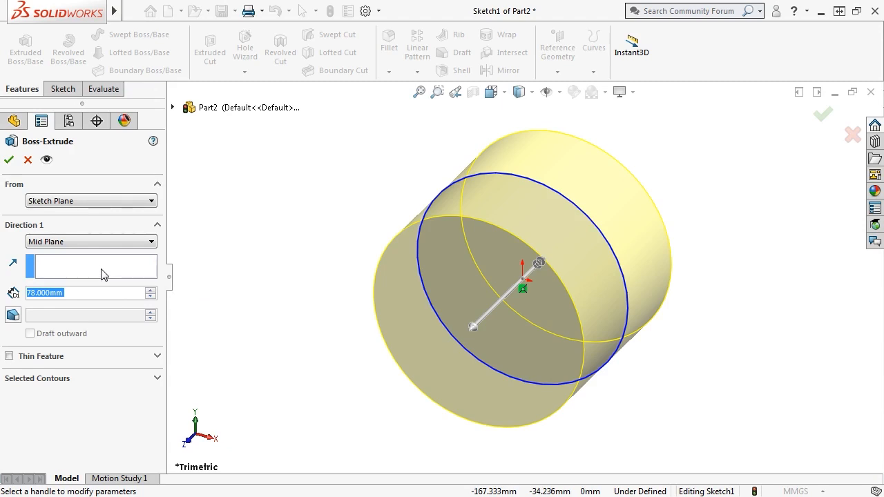
left_click(114, 242)
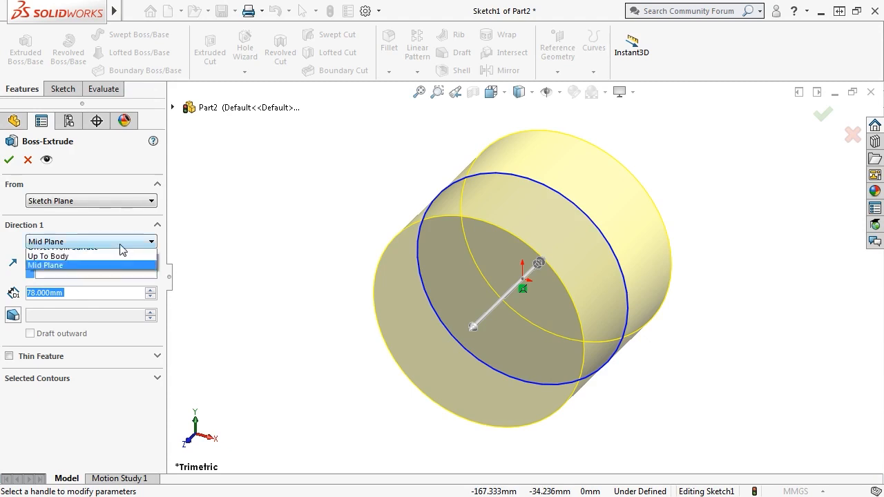
left_click(115, 252)
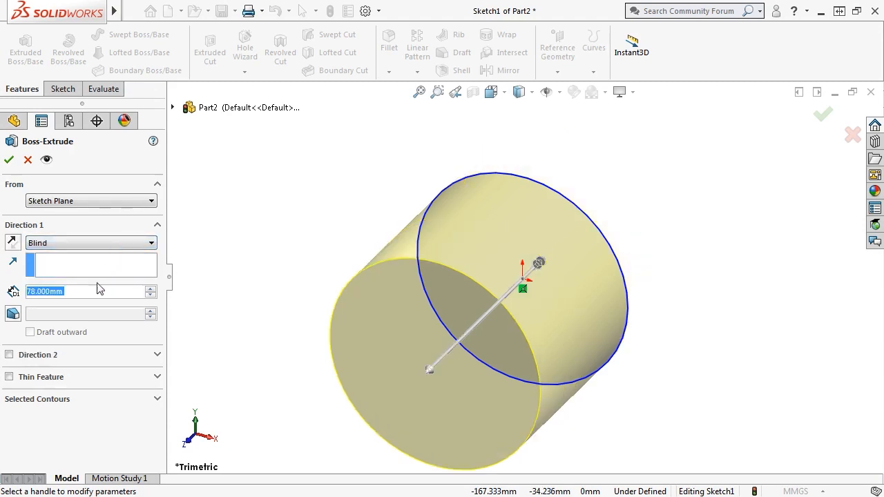
- Enable Direction 2 with a blind depth of 50 mm and accept the extrusion
left_click(9, 355)
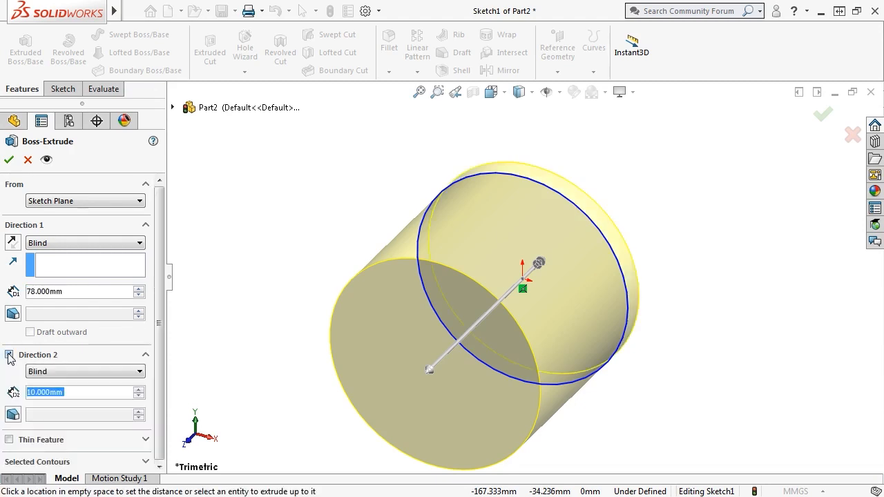
left_click(139, 390)
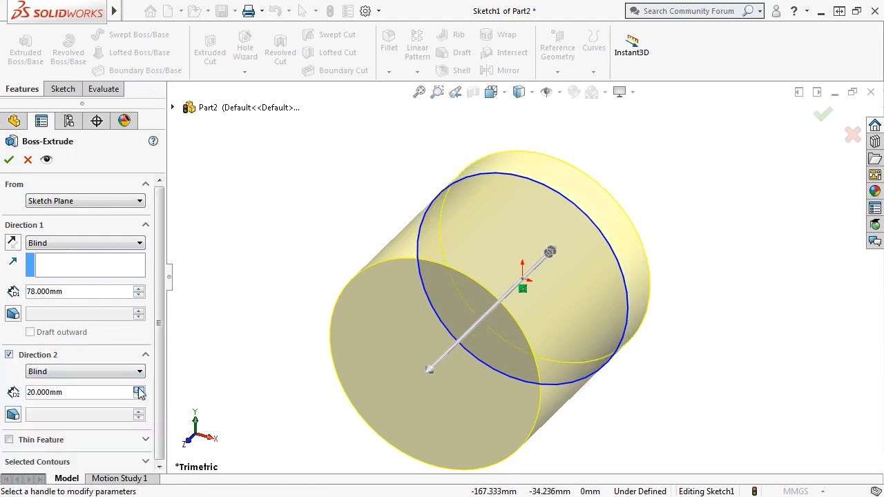
left_click(138, 390)
left_click(138, 390)
left_click(139, 389)
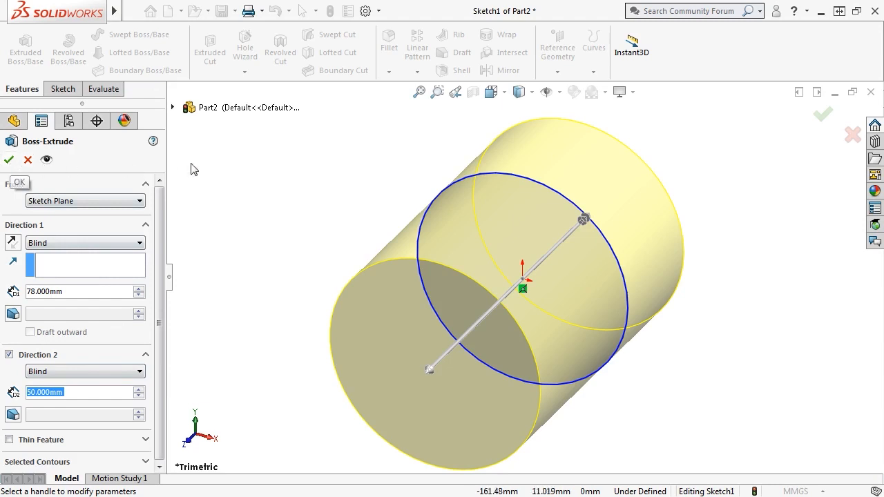
right_click(689, 141)
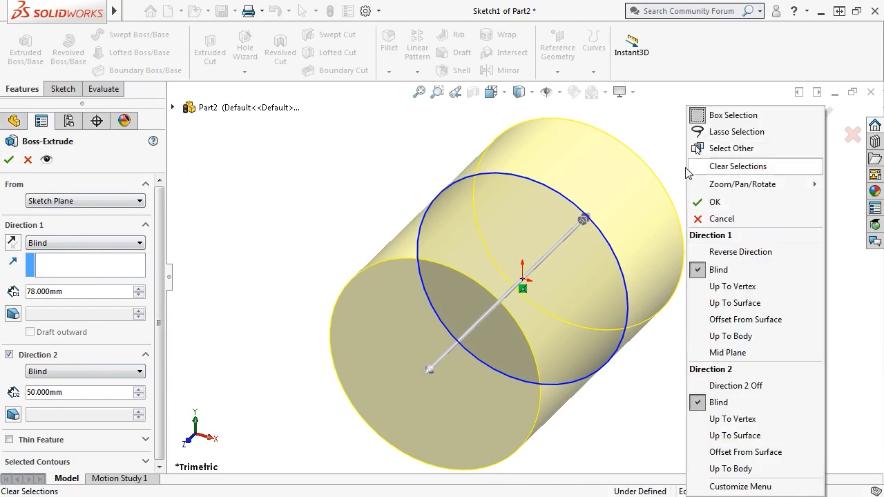
left_click(673, 155)
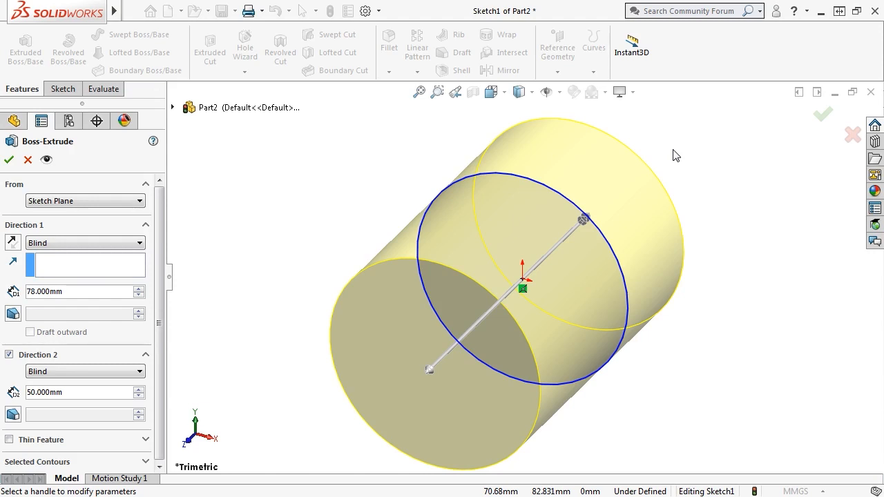
left_click(822, 114)
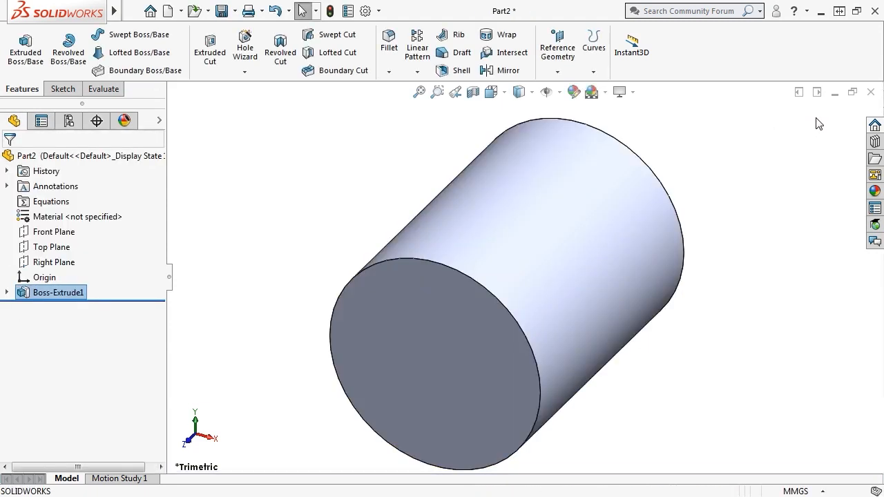
- Edit the extruded cylinder feature and set its Direction 1 depth to 60 mm
key("ctrl+7")
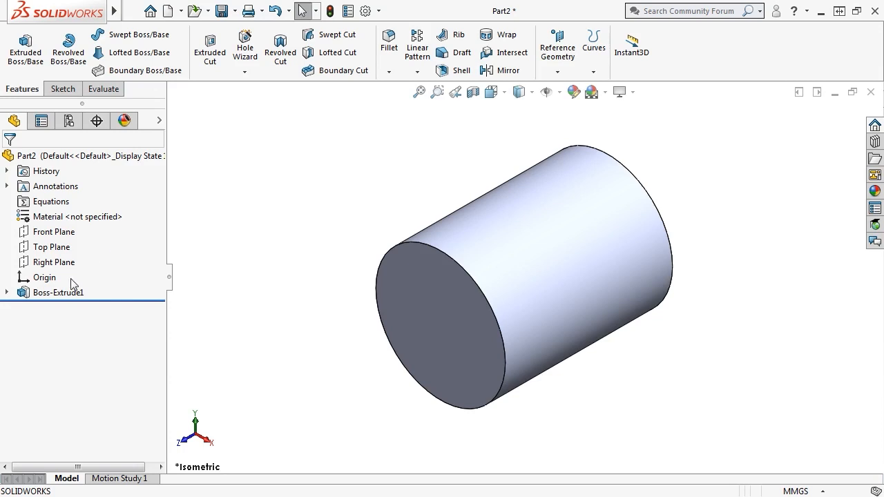
mouse_move(59, 298)
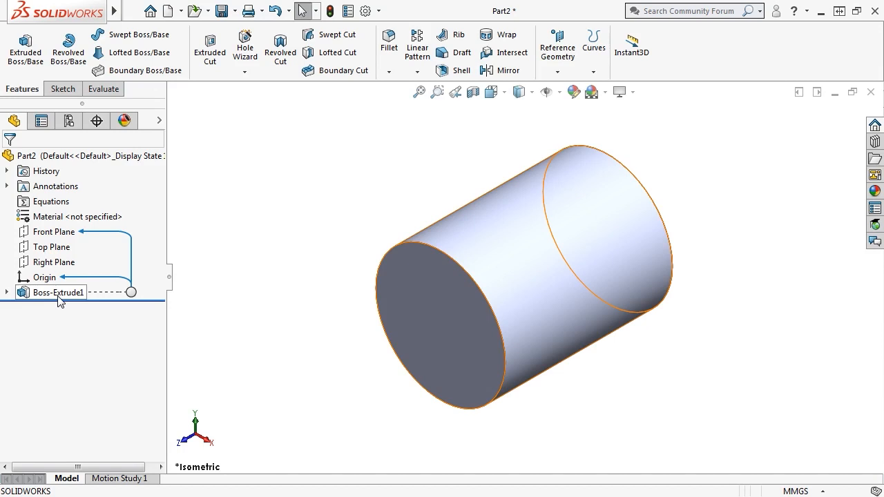
left_click(59, 293)
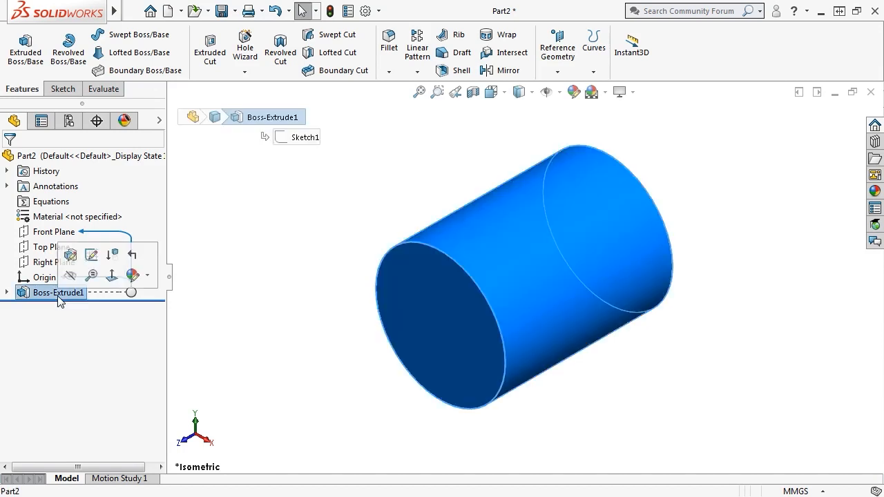
left_click(71, 257)
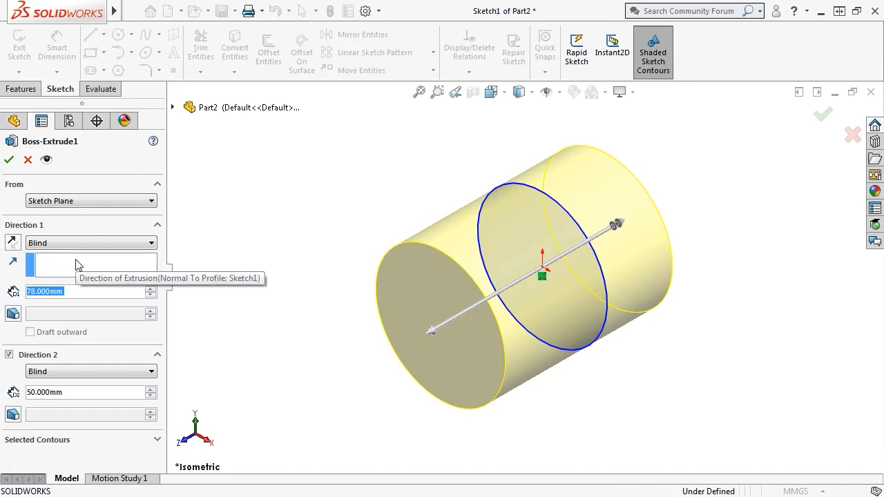
type("60")
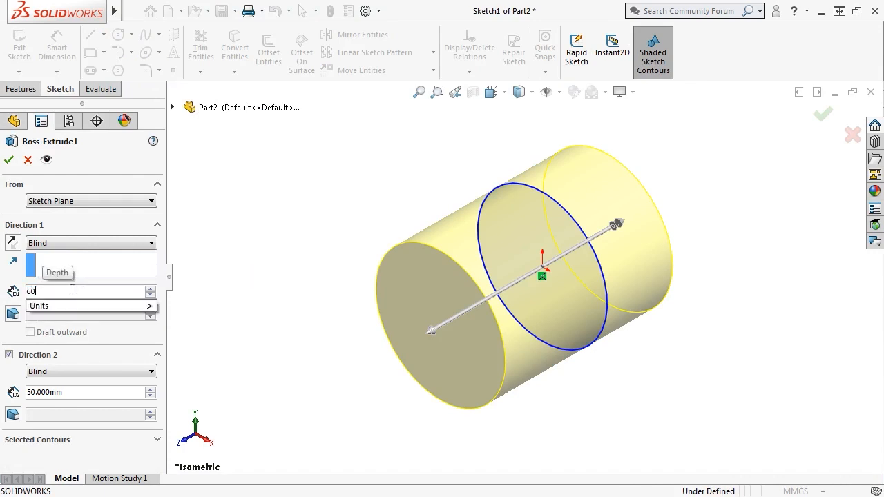
key("Return")
left_click(9, 160)
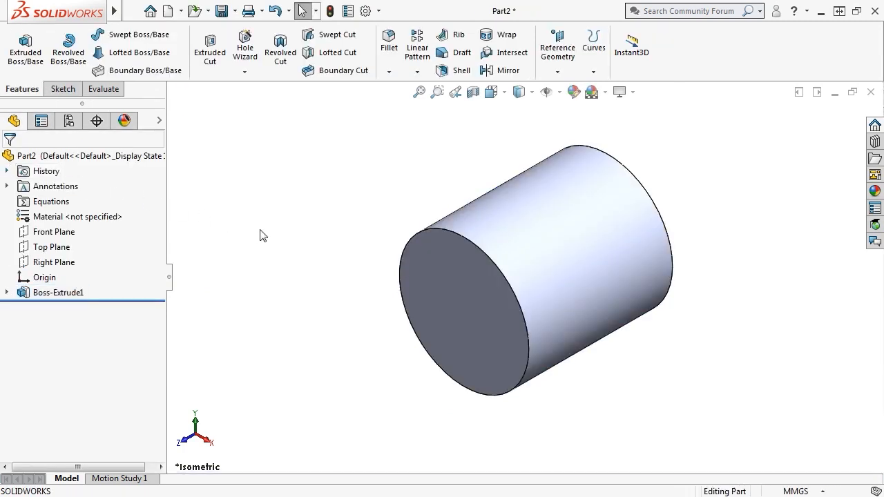
- Open the cylinder's base circle sketch for editing in a view normal to the sketch plane
left_click(7, 293)
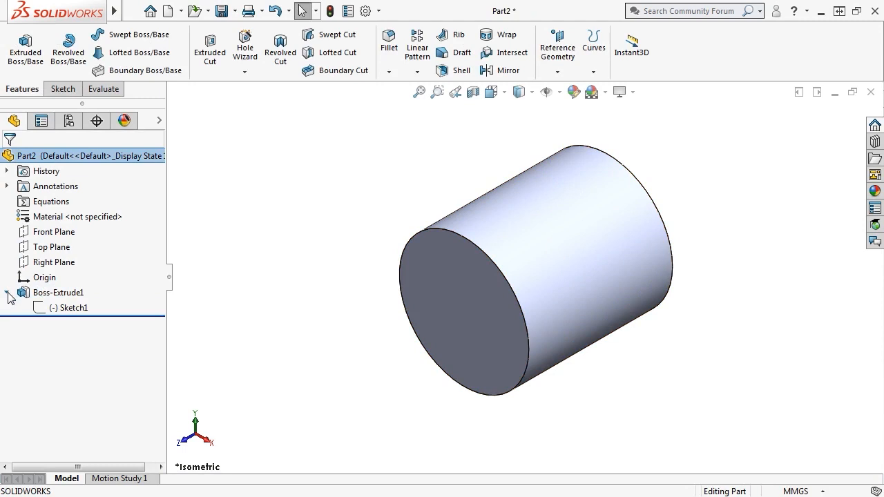
mouse_move(58, 314)
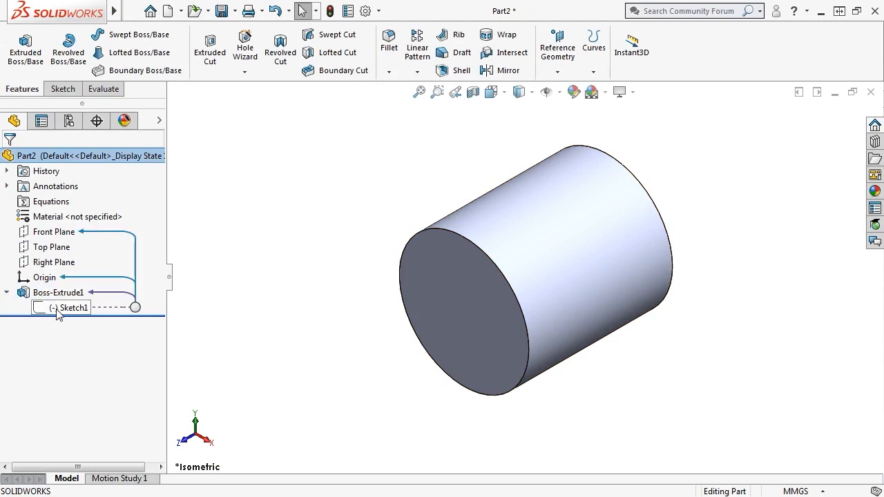
left_click(59, 310)
left_click(72, 269)
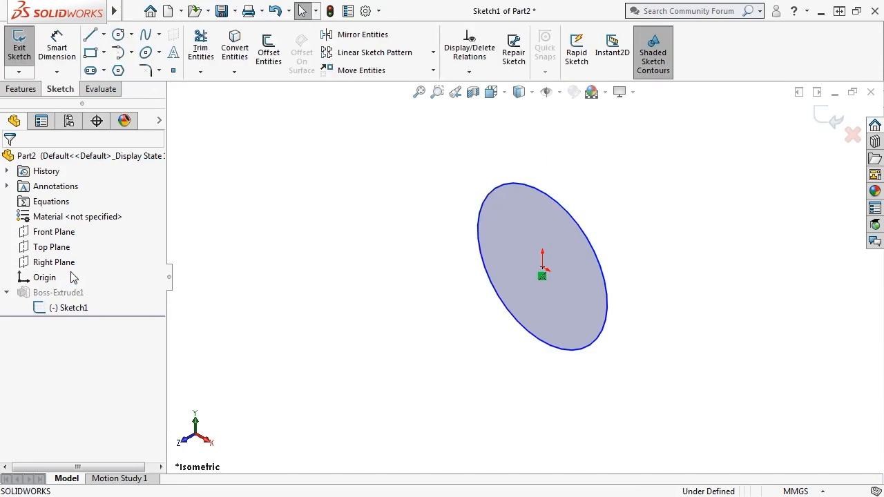
key("ctrl+8")
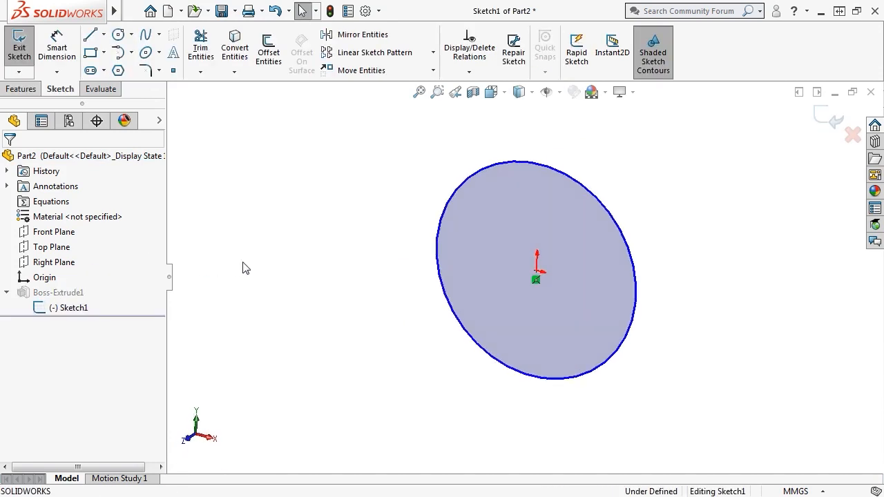
left_click_drag(364, 279, 402, 277)
left_click(327, 277)
- Dimension the circle's diameter as 80 mm with Smart Dimension and exit the sketch
key("s")
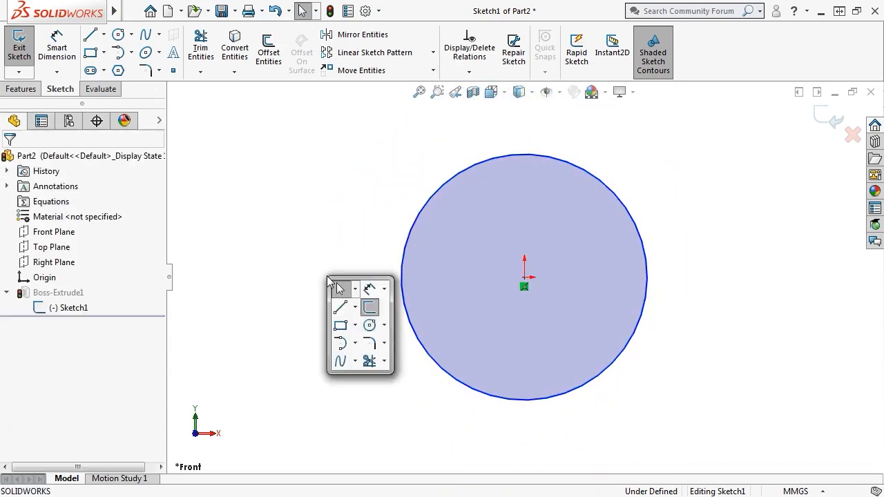
left_click(343, 285)
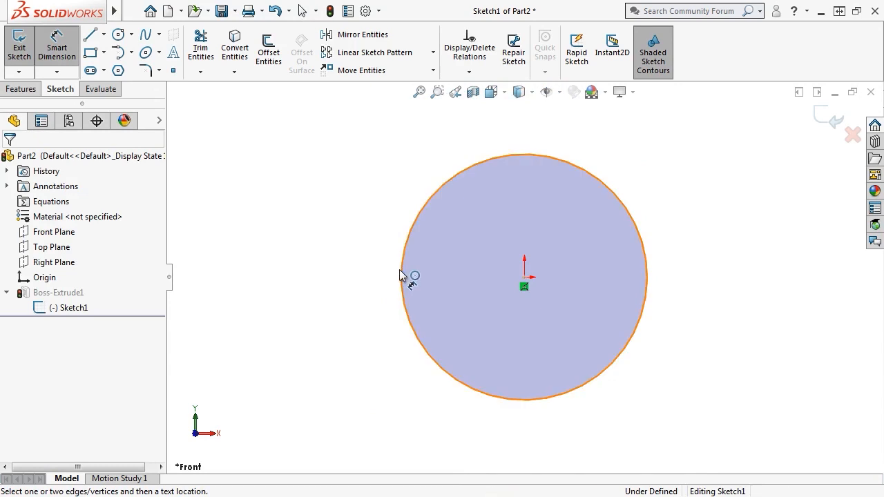
left_click(400, 276)
left_click(346, 285)
type("80")
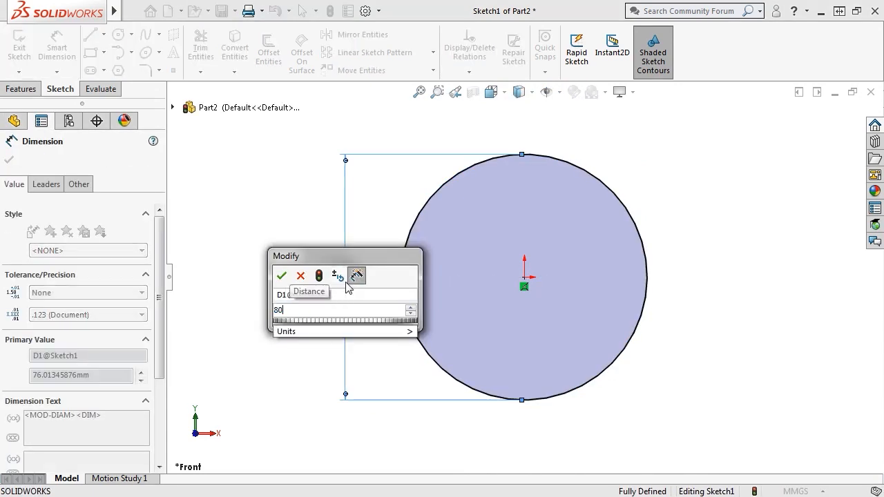
left_click(281, 276)
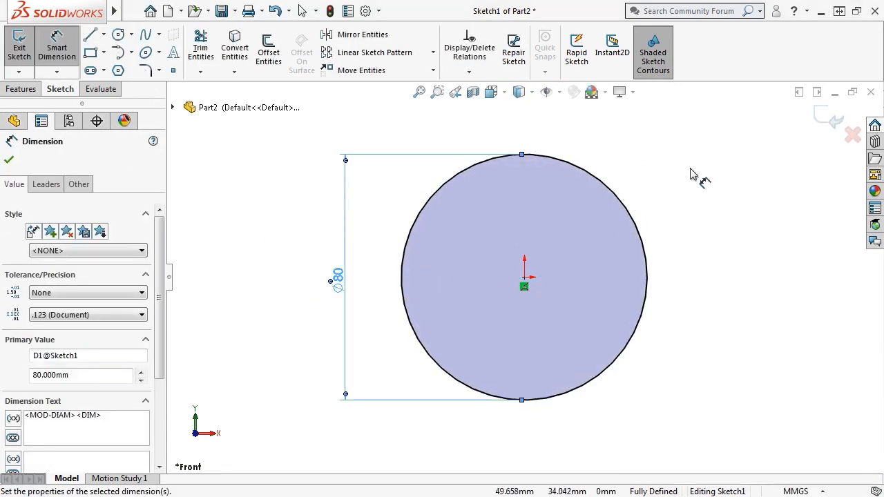
left_click(821, 123)
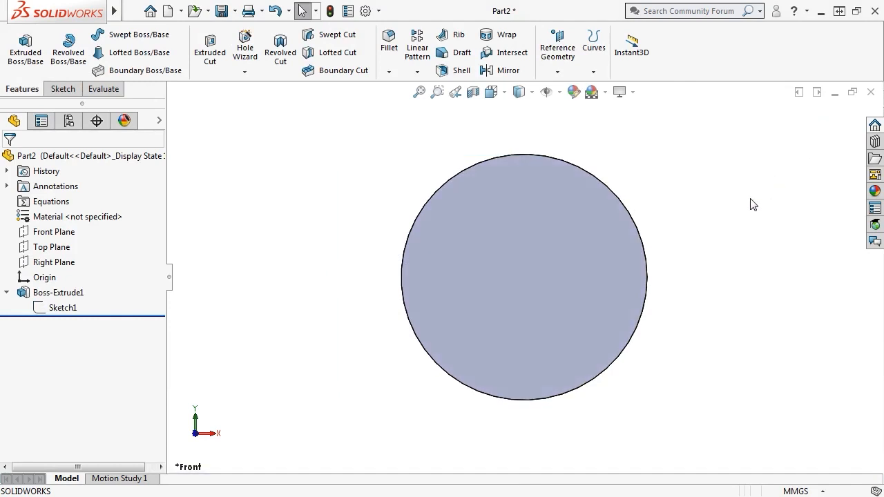
key("ctrl+7")
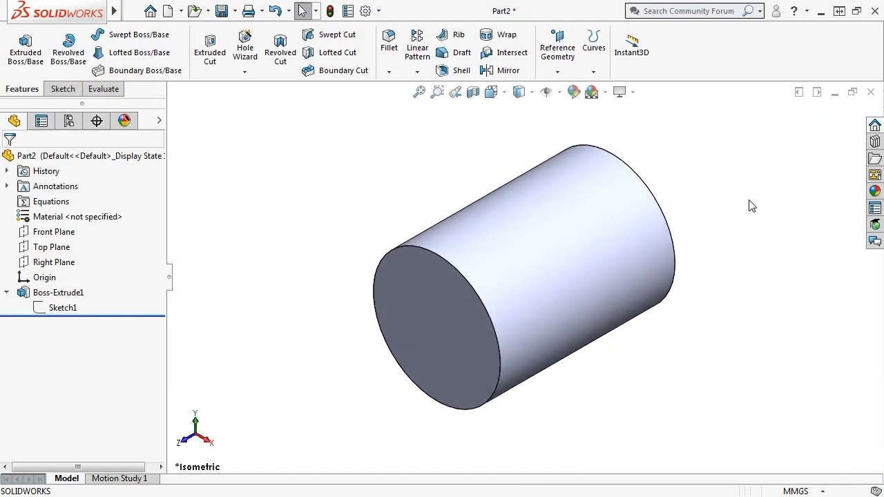
- Display the cylinder's feature dimensions on the model, set the Direction 2 depth to 65 mm and rebuild the part
left_click(554, 269)
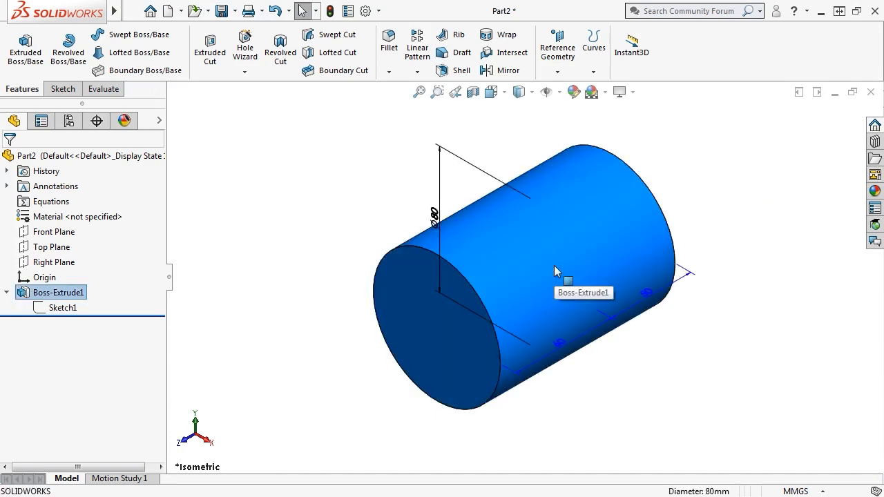
left_click(433, 216)
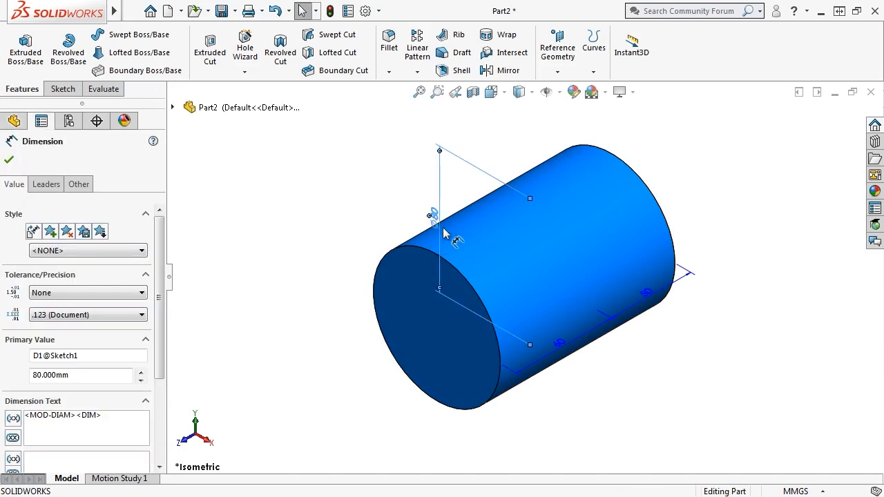
left_click(646, 296)
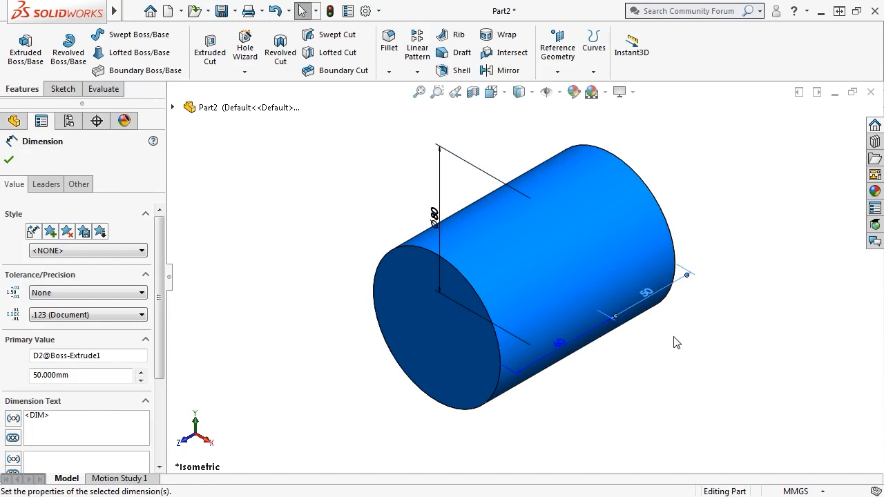
double_click(647, 297)
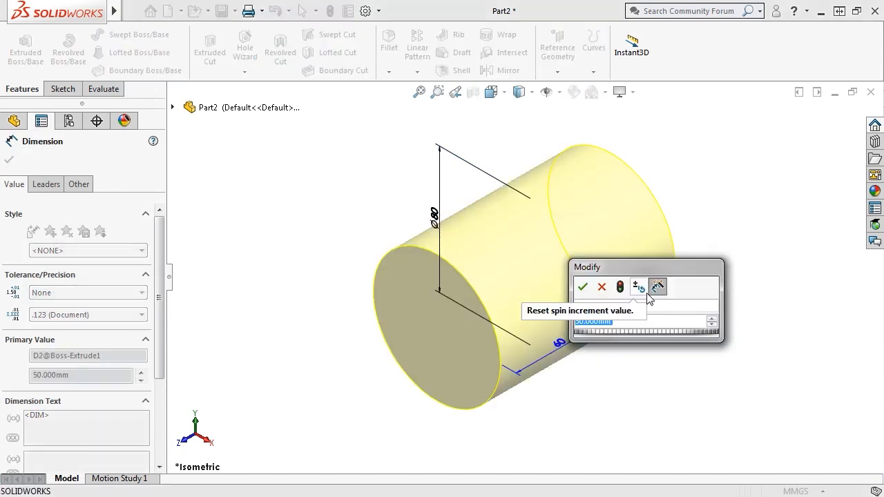
type("65")
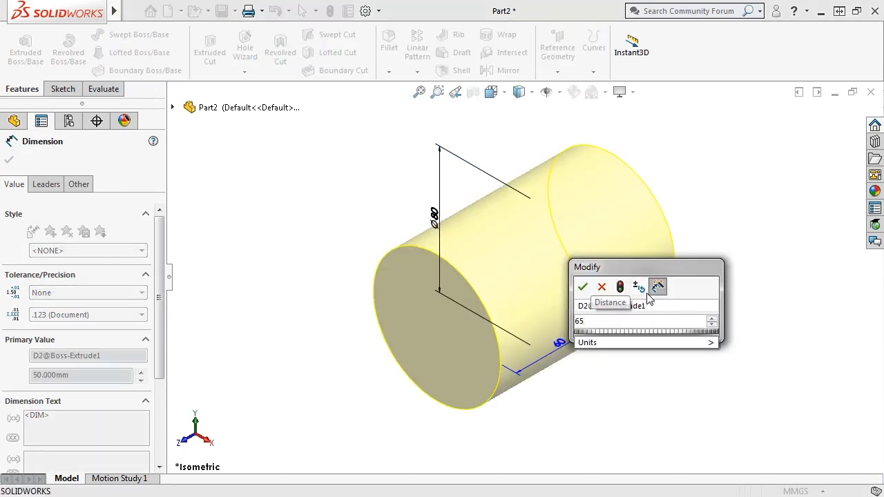
key("Return")
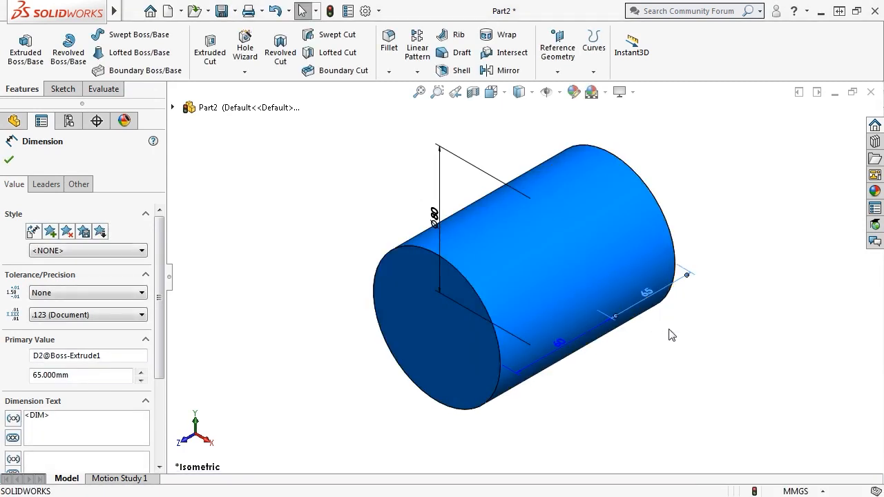
left_click(332, 13)
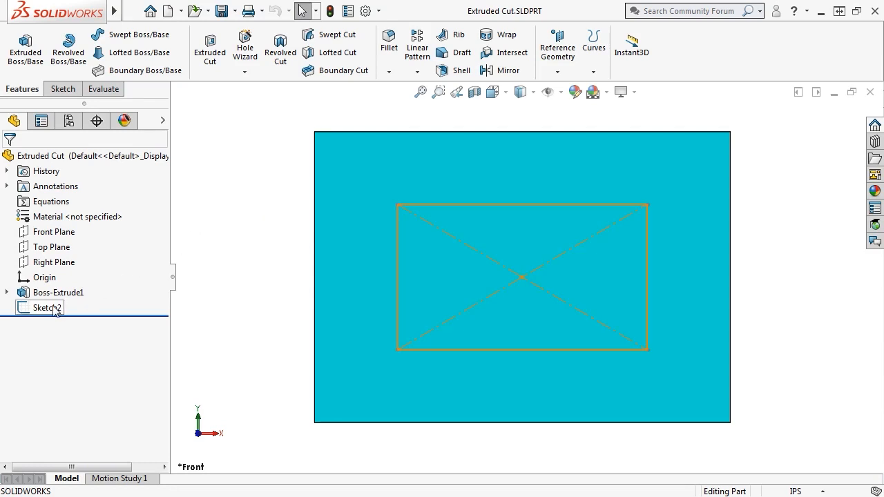
- Start an Extruded Cut on the block using the existing rectangle sketch as its profile
mouse_move(111, 11)
left_click(213, 11)
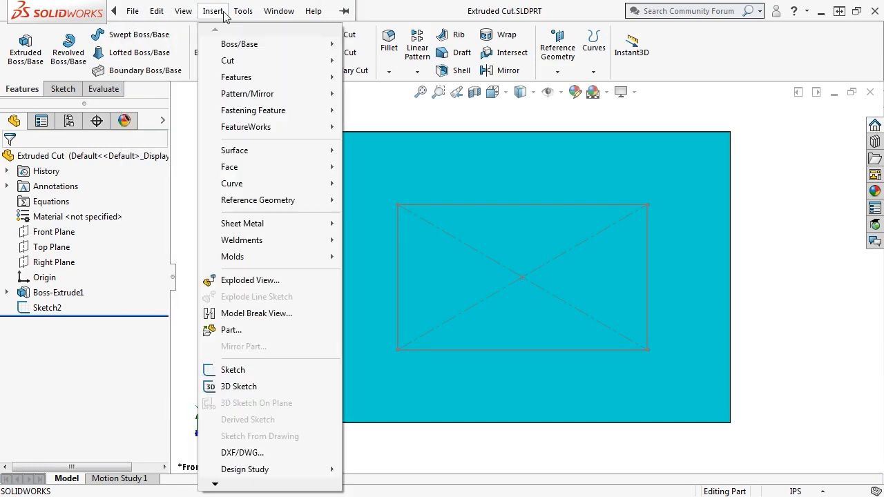
mouse_move(282, 61)
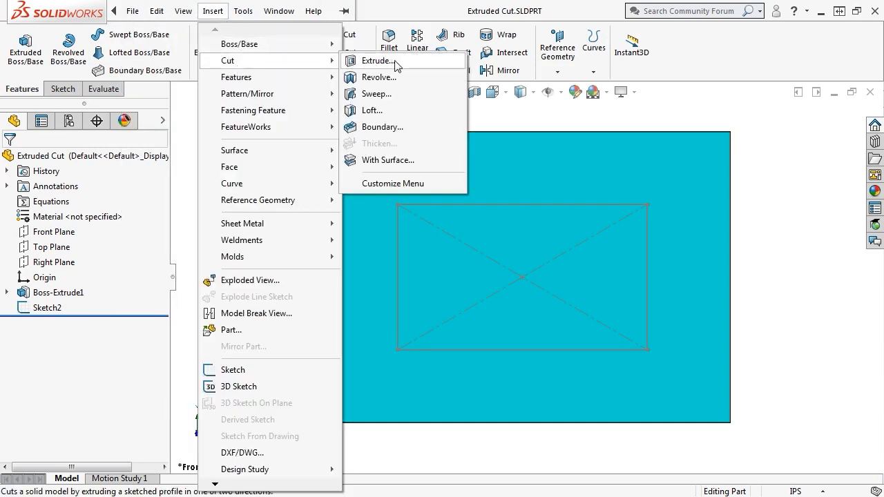
left_click(194, 110)
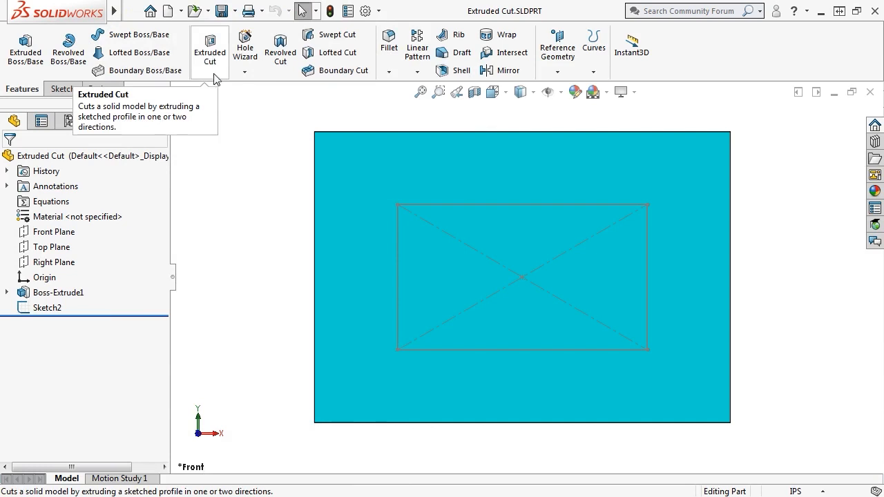
key("s")
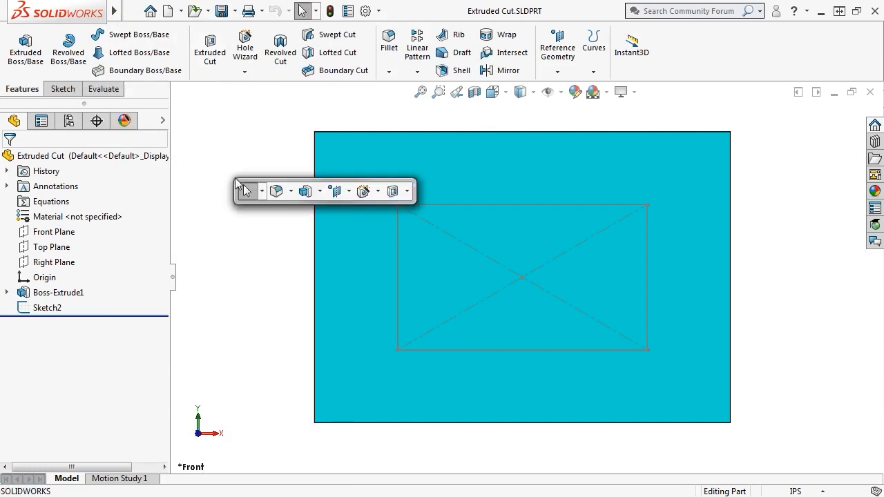
left_click(392, 190)
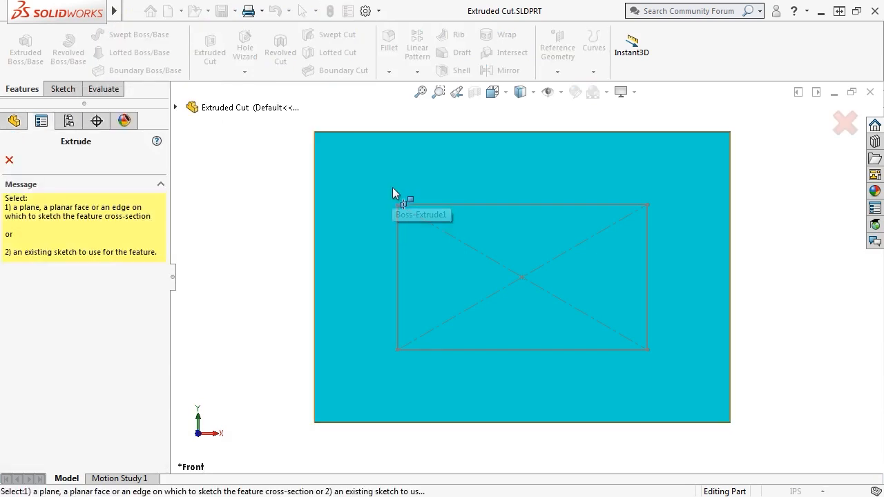
left_click(426, 204)
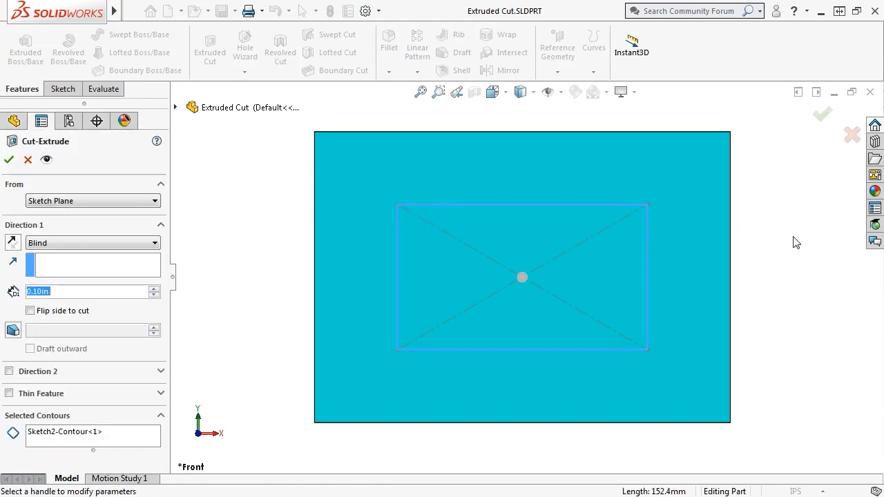
key("ctrl+7")
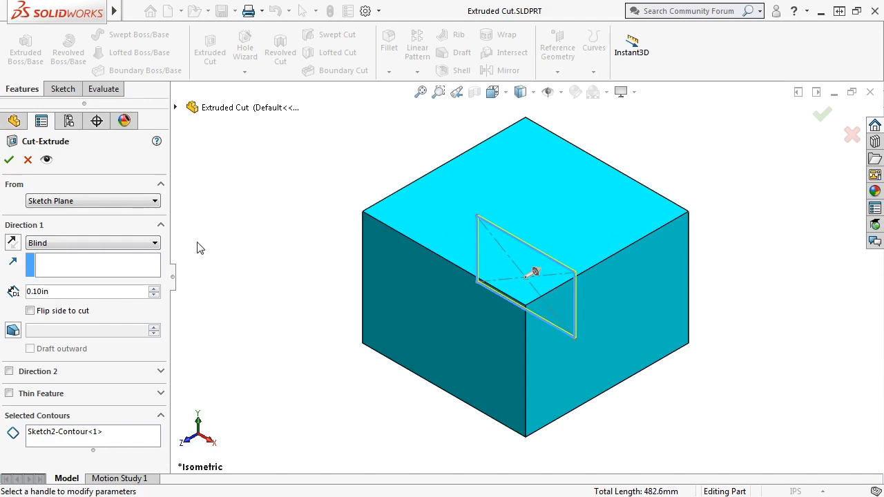
- Try the Through All end condition for the cut's Direction 1 and set it to Through All - Both
left_click(152, 245)
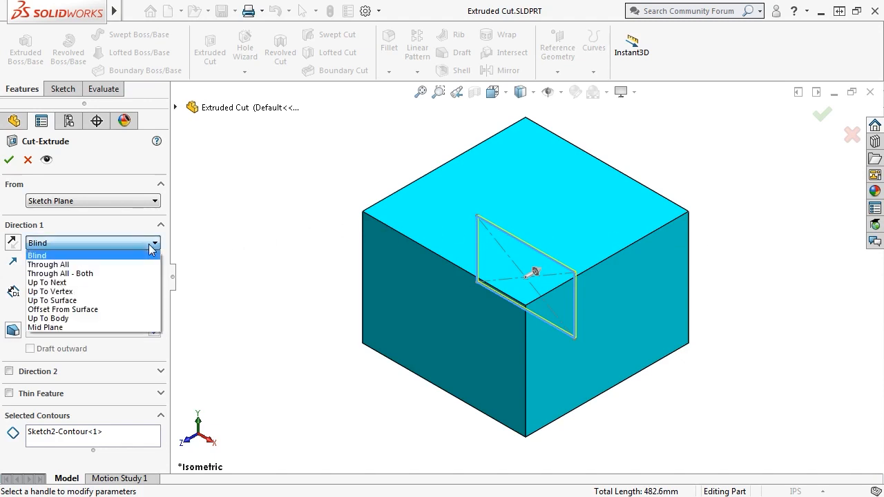
left_click(141, 265)
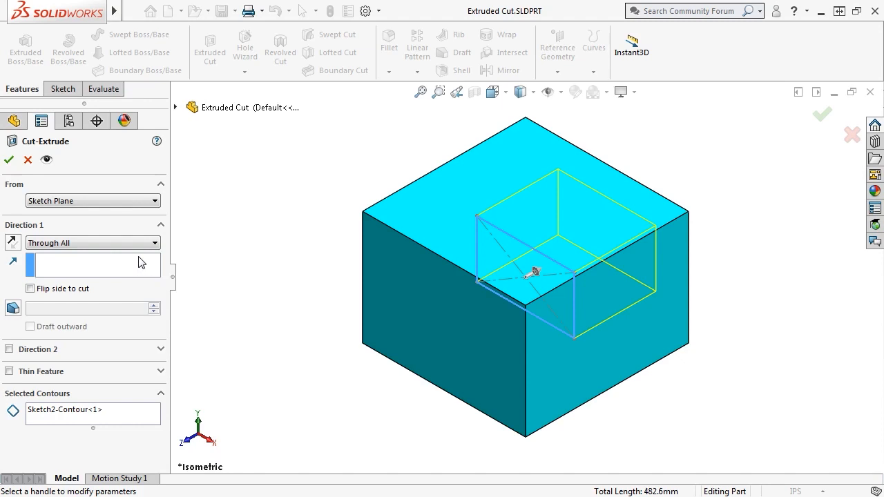
left_click(141, 245)
left_click(128, 275)
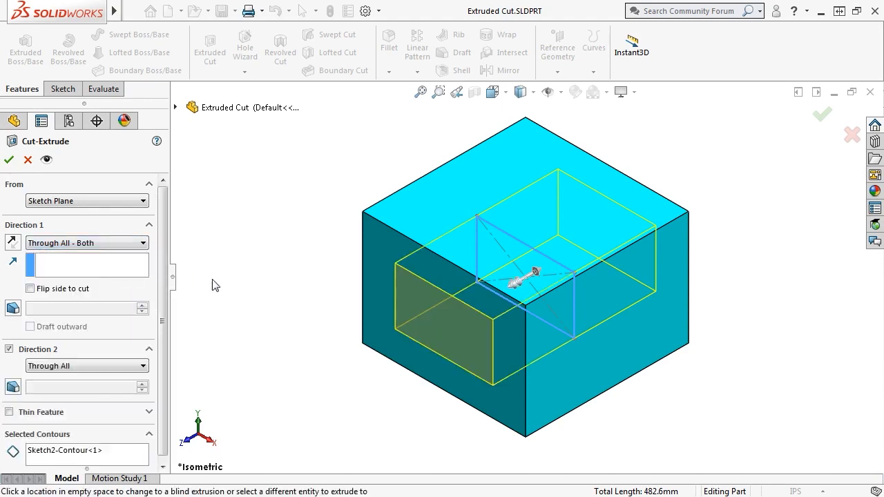
- Set the cut's Direction 2 to a blind depth of 5 in and accept the cut
left_click(85, 366)
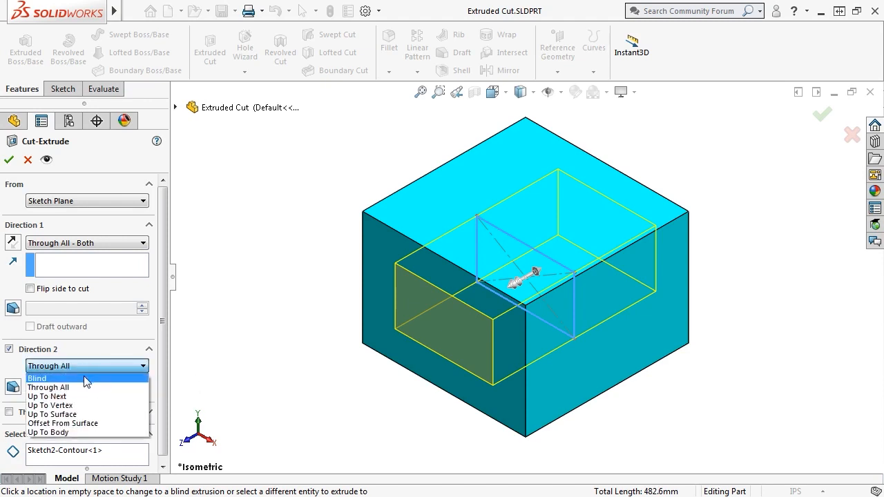
left_click(85, 379)
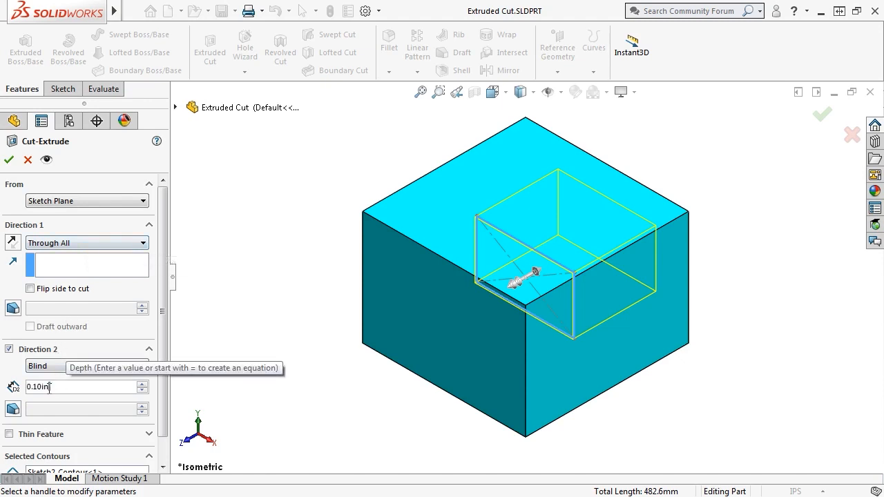
type("5")
key("Return")
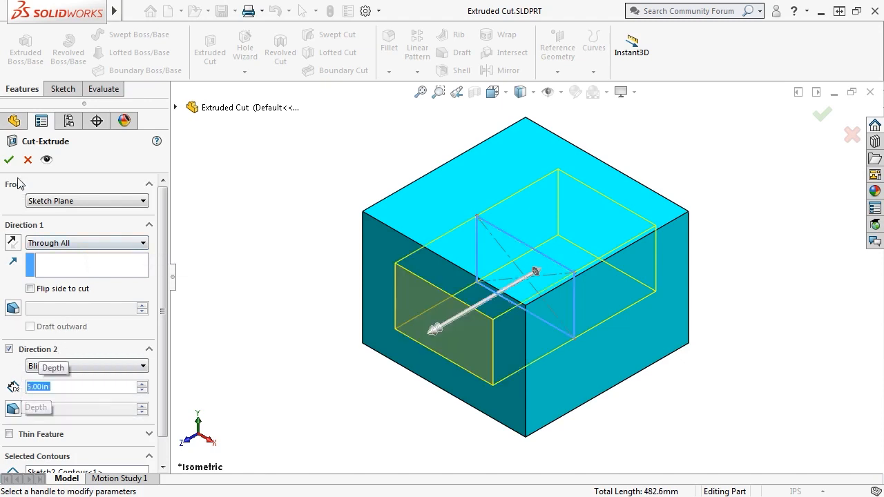
left_click(9, 160)
- Sketch an open three-sided U profile about 4.42 in wide on the block's left face, with both ends on the upper edge
middle_click_drag(272, 283, 324, 219)
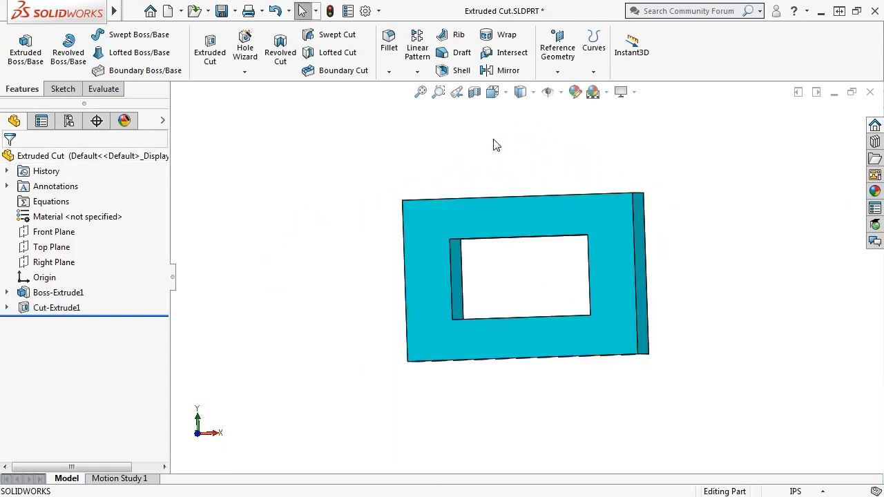
left_click(507, 95)
middle_click_drag(614, 232, 508, 264)
left_click(507, 265)
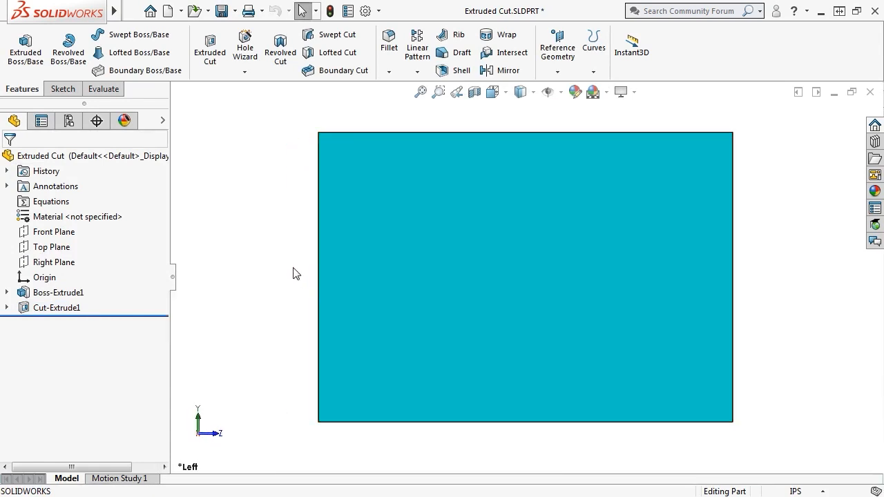
left_click(62, 88)
left_click(90, 34)
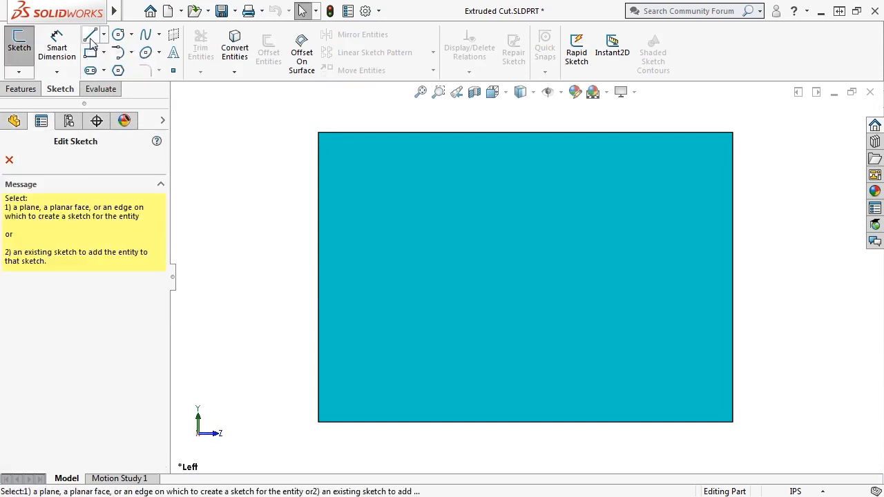
left_click(445, 224)
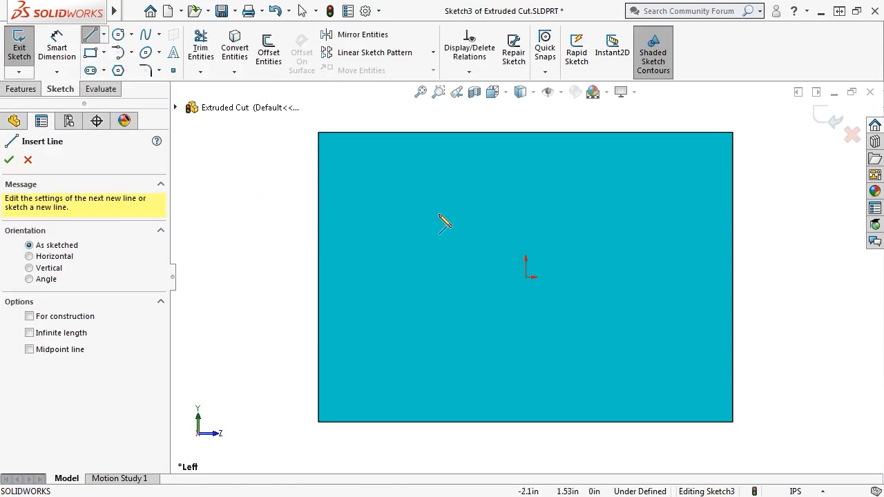
left_click(420, 132)
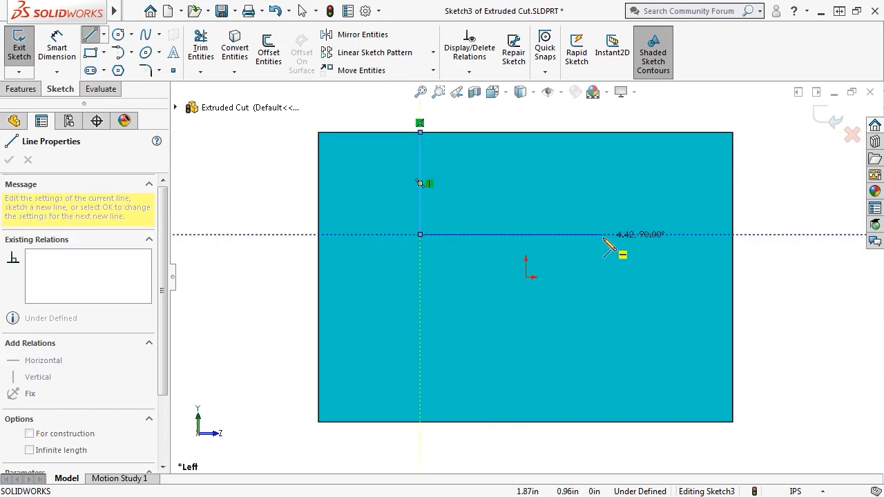
left_click(603, 234)
left_click(603, 132)
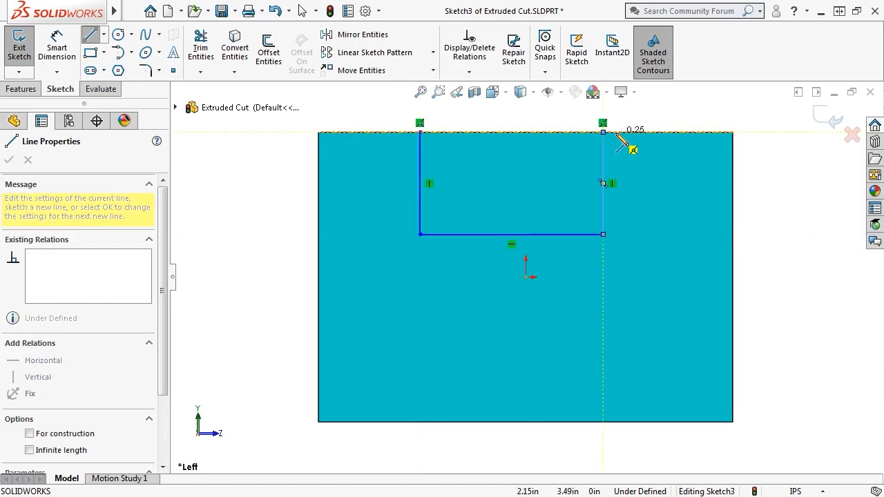
key("Escape")
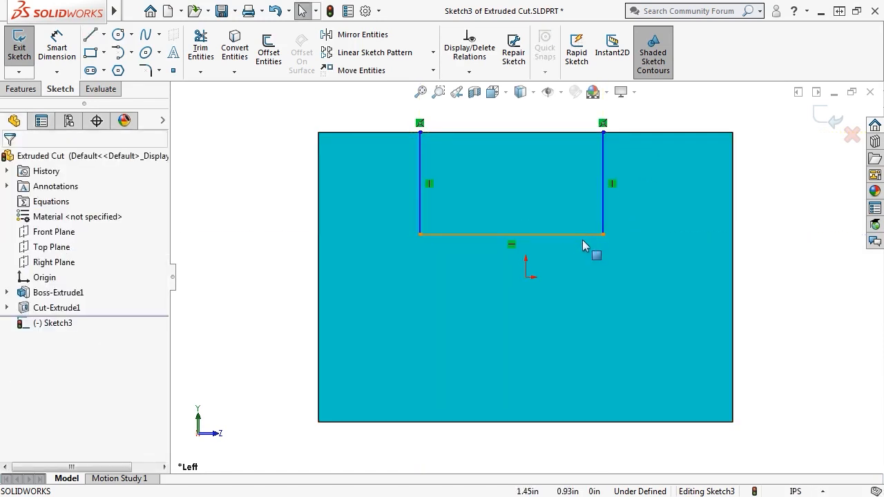
- Add a Coincident relation between the U profile's horizontal line and the origin
left_click(573, 235)
left_click(526, 277, "ctrl")
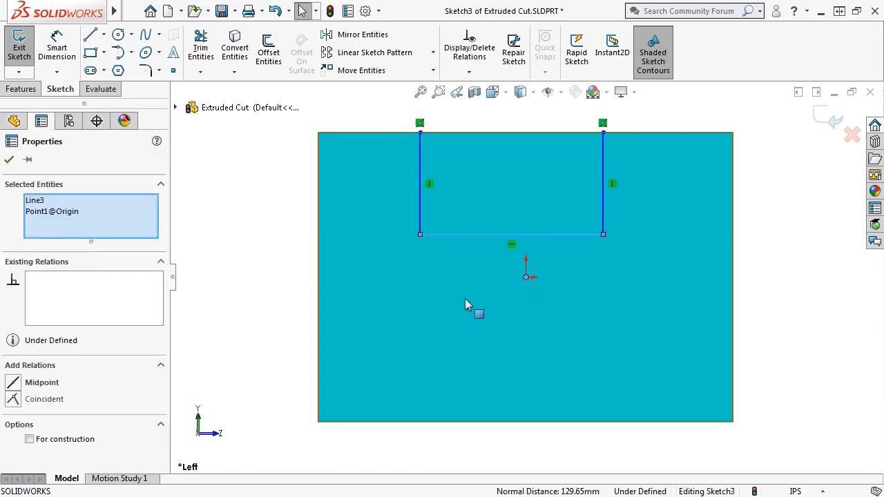
left_click(13, 399)
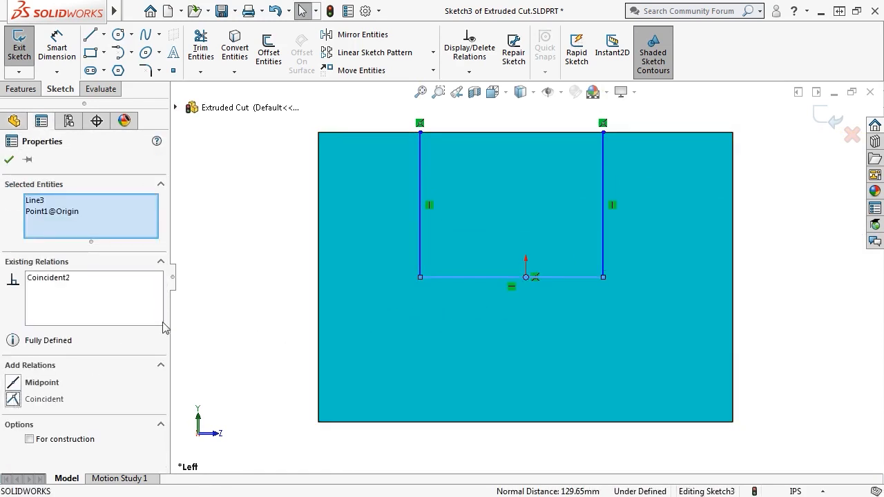
left_click(283, 274)
- Dimension the distance between the U profile's two vertical lines as 4.5 in
key("s")
left_click(324, 283)
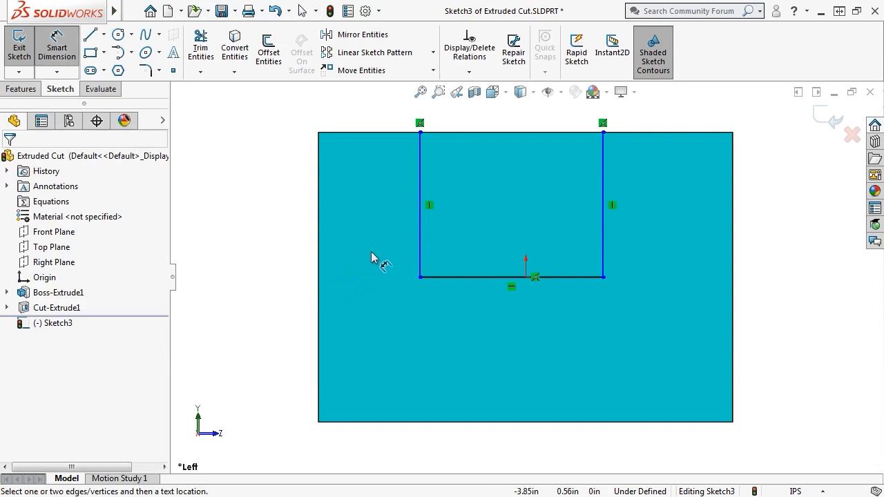
left_click(420, 245)
left_click(603, 241)
left_click(529, 223)
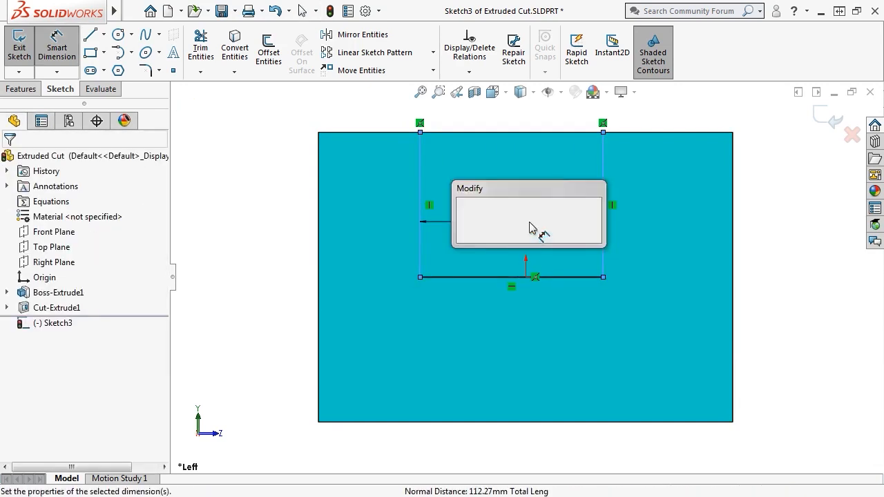
type("4.5")
key("Return")
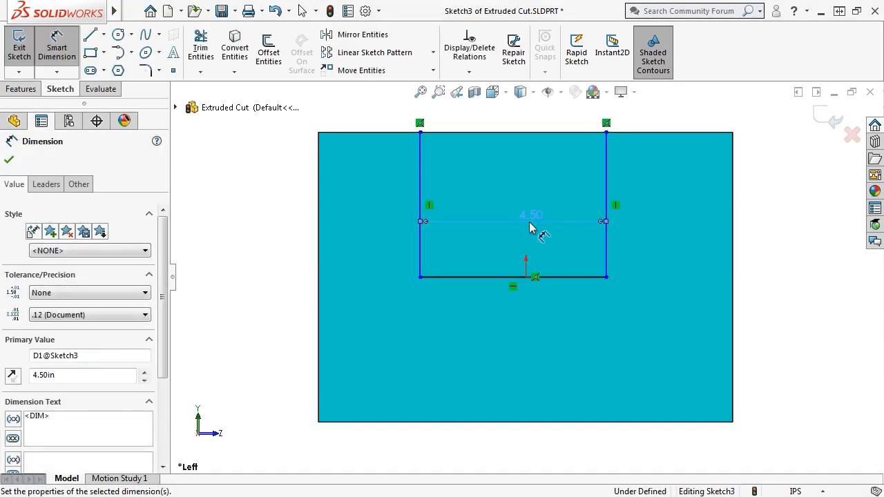
key("Escape")
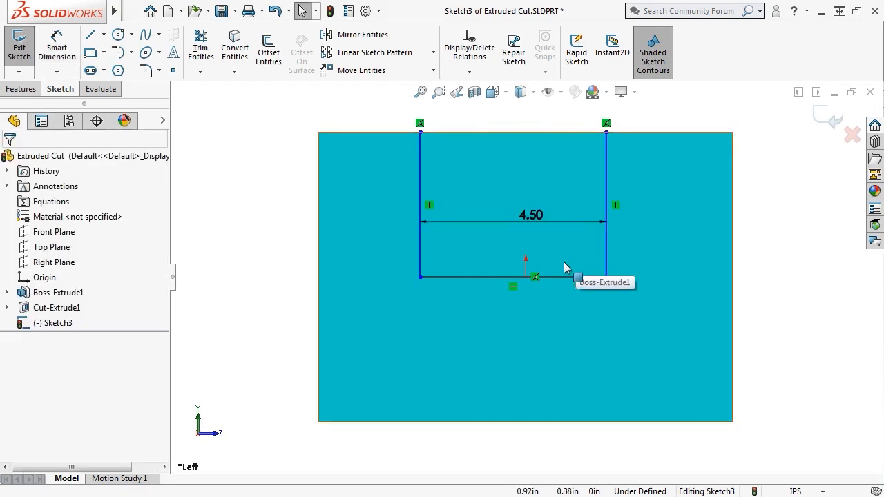
- Centre the U profile by making the midpoint of its horizontal line coincident with the origin
left_click(513, 277)
left_click(526, 278, "ctrl")
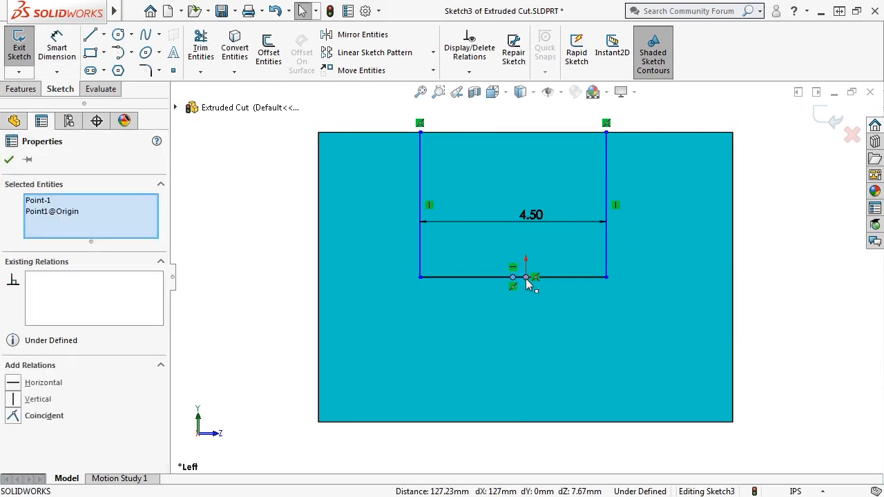
left_click(24, 415)
left_click(235, 316)
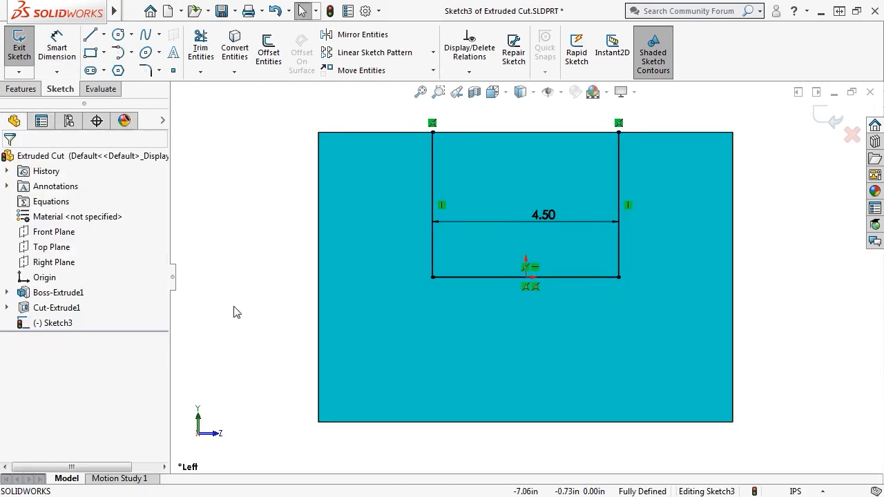
- Start an Extruded Cut from the open U profile and set its end condition to Through All - Both
left_click(31, 89)
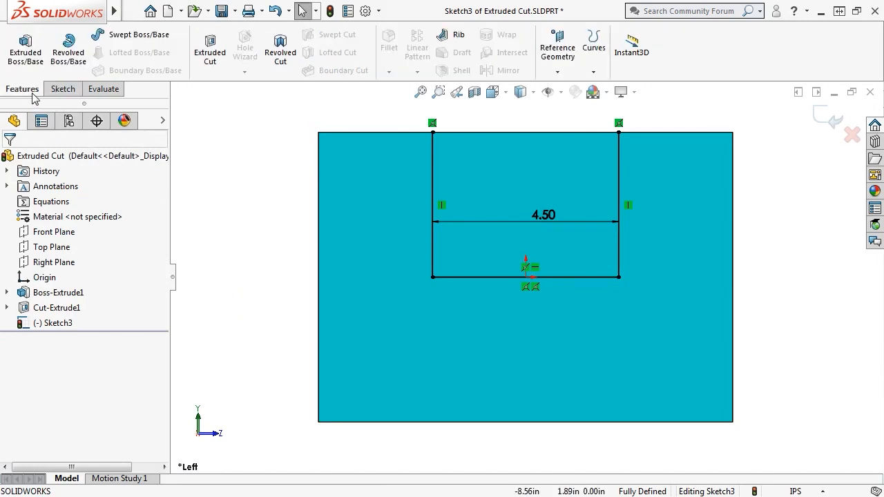
left_click(210, 55)
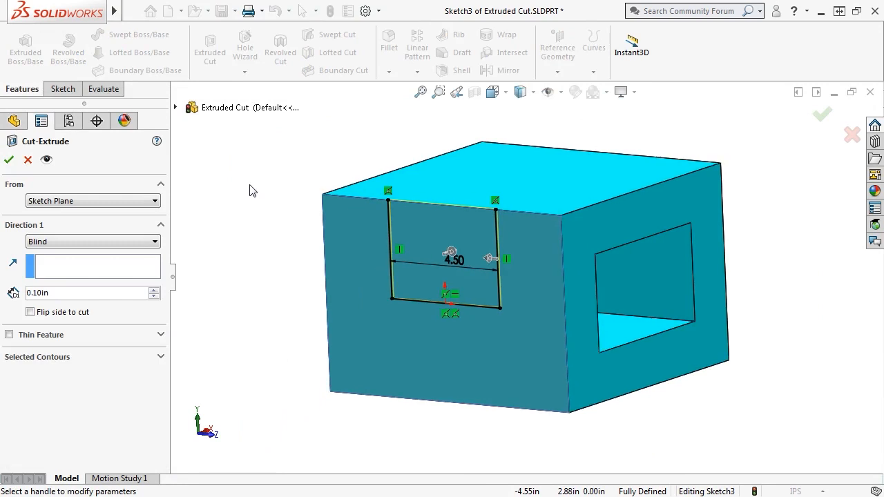
left_click(93, 241)
left_click(131, 258)
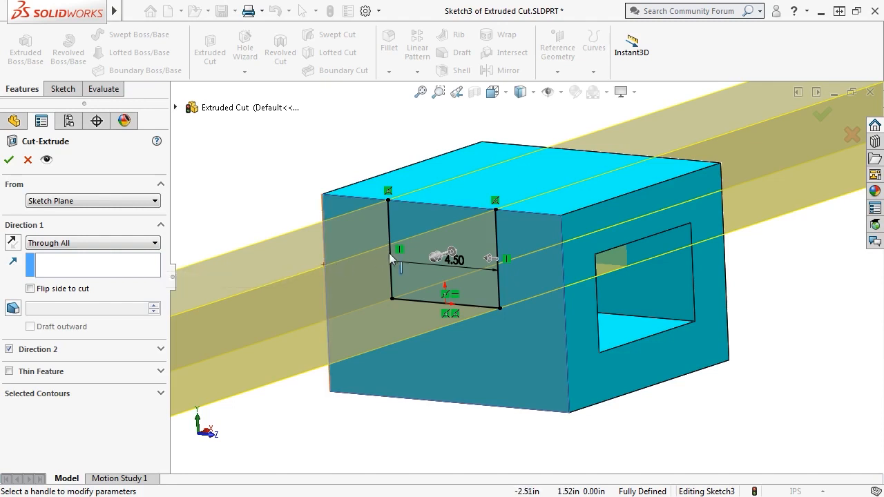
- Try flipping the side to cut, restore the original side and accept the cut
left_click(489, 261)
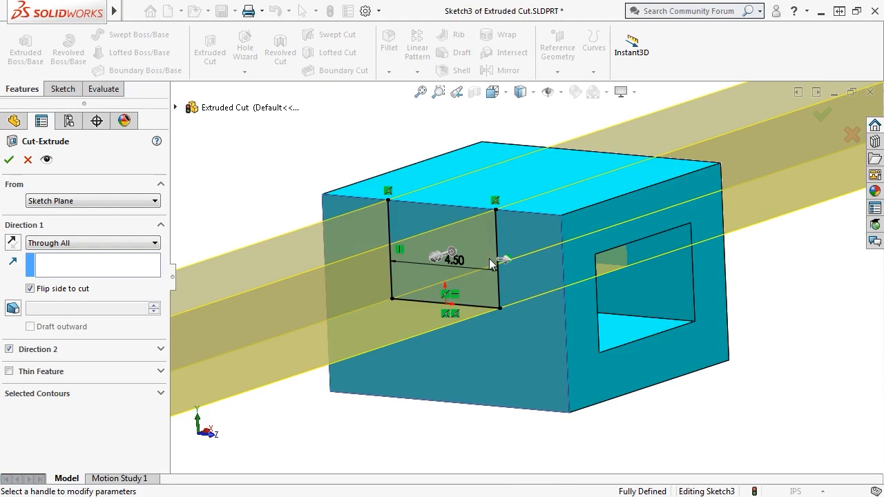
left_click(30, 290)
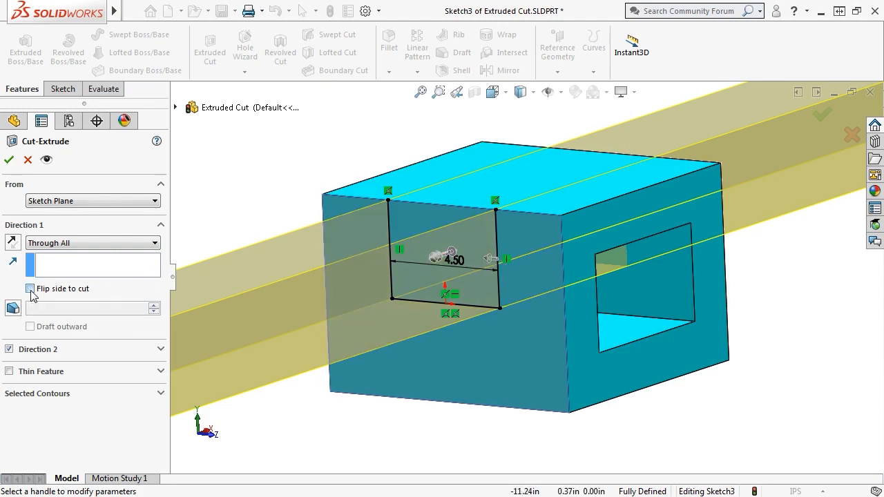
left_click(9, 160)
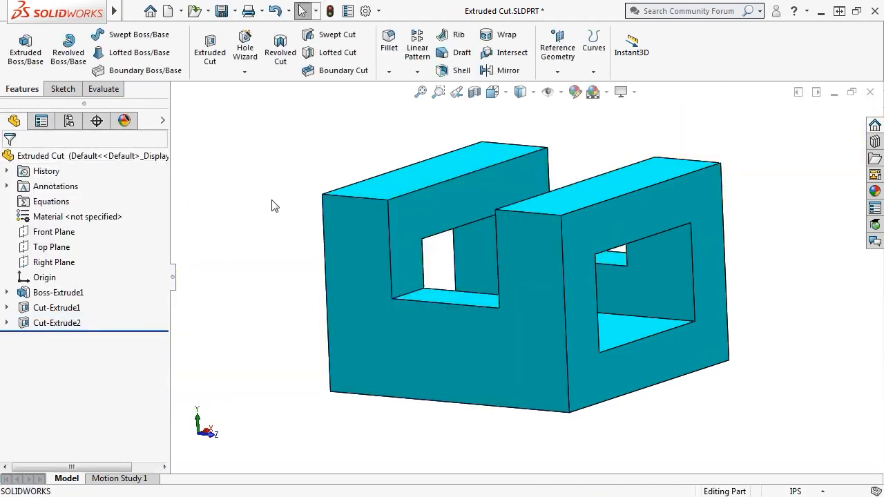
- Edit the U-shaped cut feature to a Blind end condition with a 3 in depth and accept it
middle_click_drag(272, 206, 250, 206)
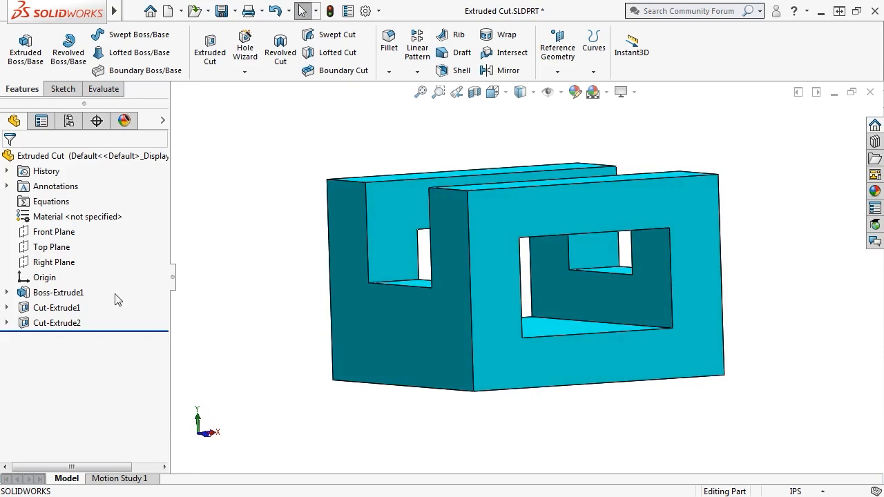
right_click(61, 322)
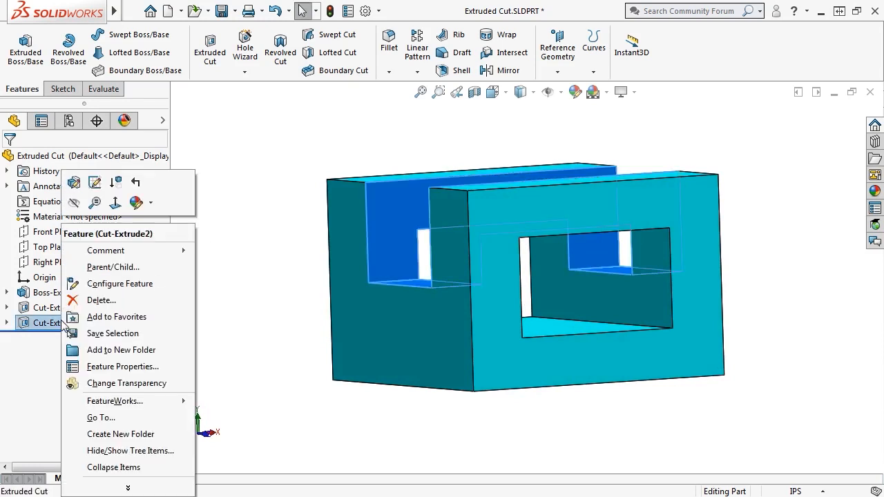
left_click(77, 186)
left_click(95, 240)
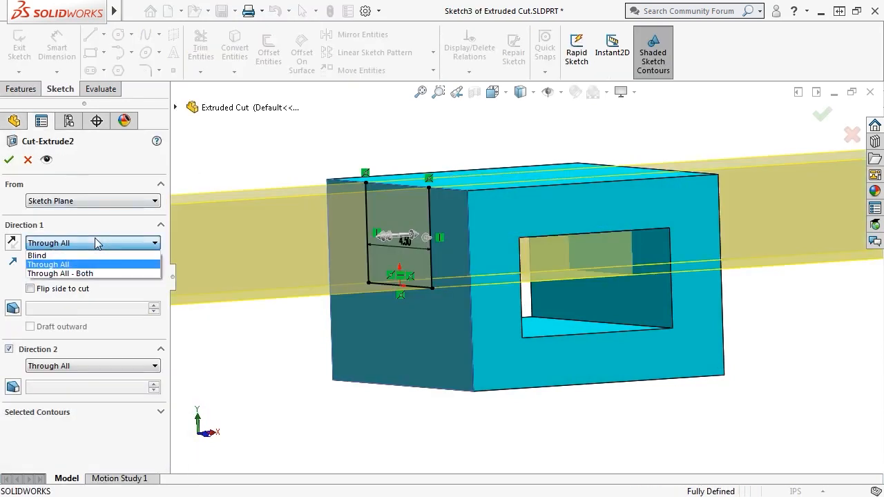
left_click(75, 255)
type("3")
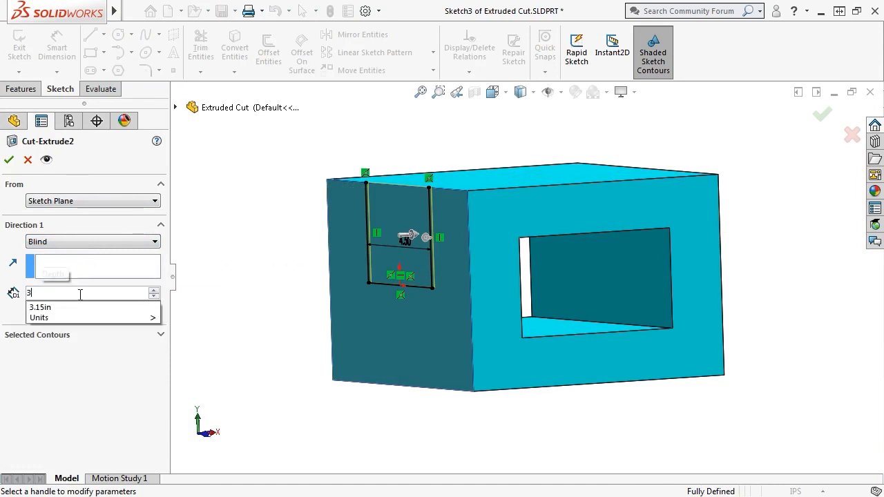
key("Return")
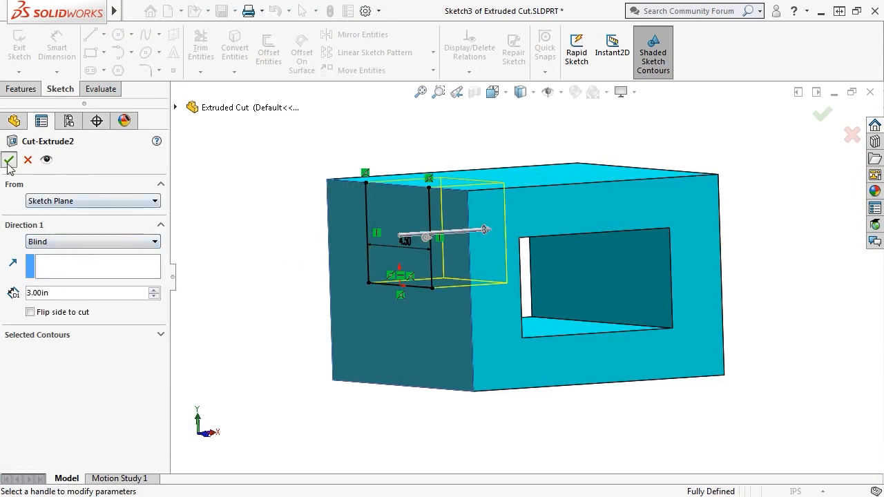
left_click(9, 159)
middle_click_drag(249, 217, 276, 232)
key("ctrl+7")
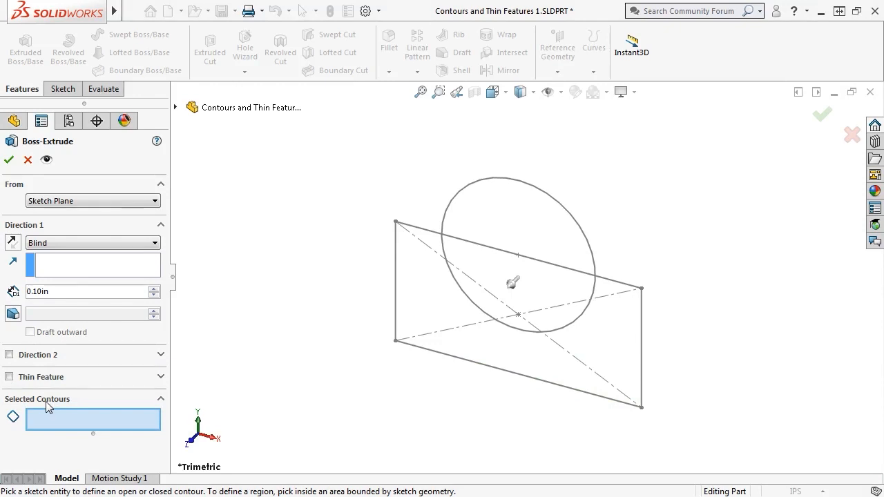
- Try the whole circle and the whole rectangle in turn as the boss extrusion's selected contour, clearing each selection
left_click(459, 199)
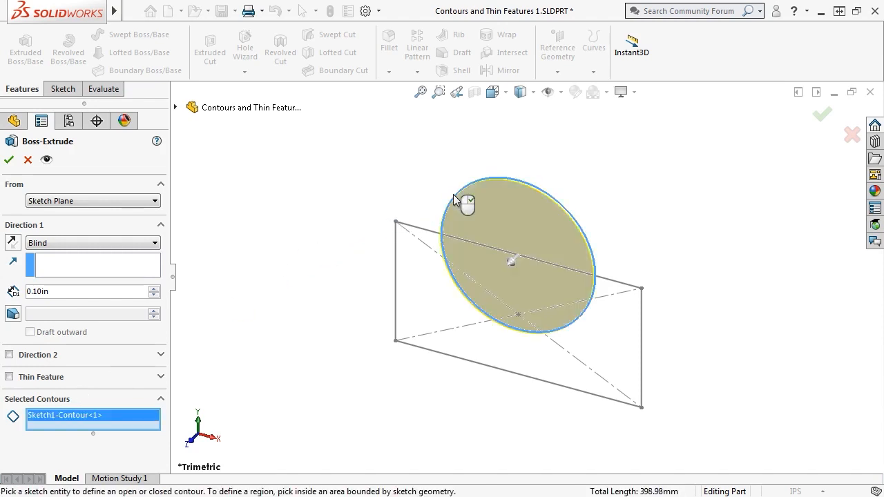
right_click(97, 412)
left_click(134, 440)
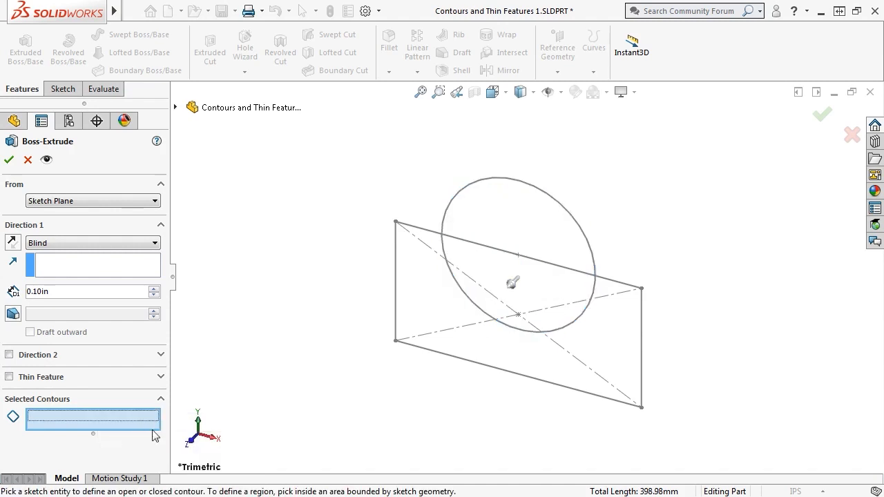
left_click(395, 308)
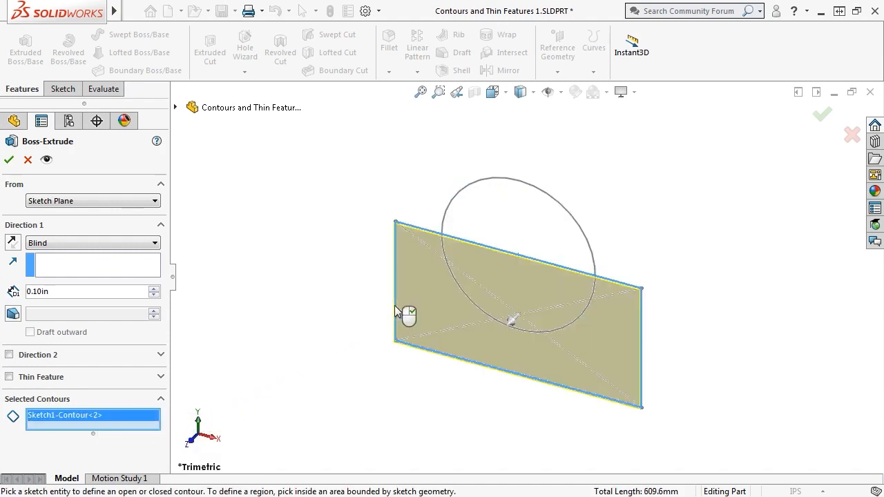
right_click(106, 415)
left_click(138, 440)
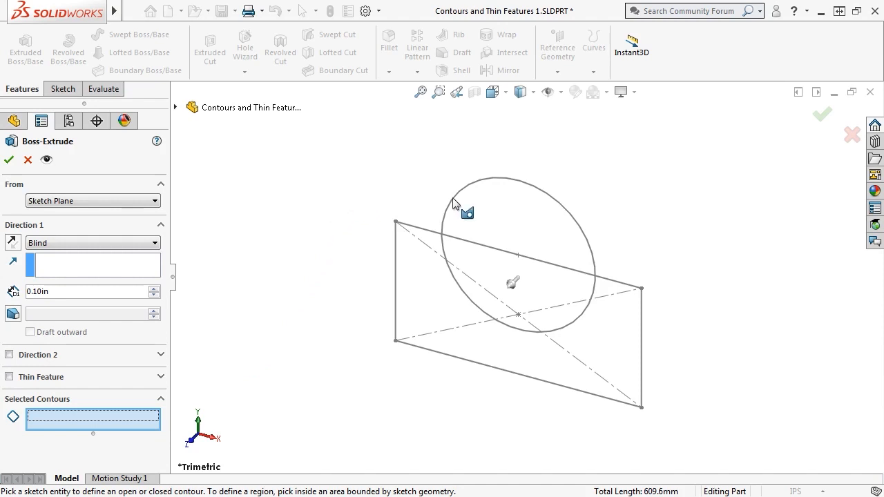
- Select the circle's upper region, the overlap region and the remaining rectangle region as the boss extrusion's contours
left_click(505, 222)
left_click(503, 220)
left_click(497, 277)
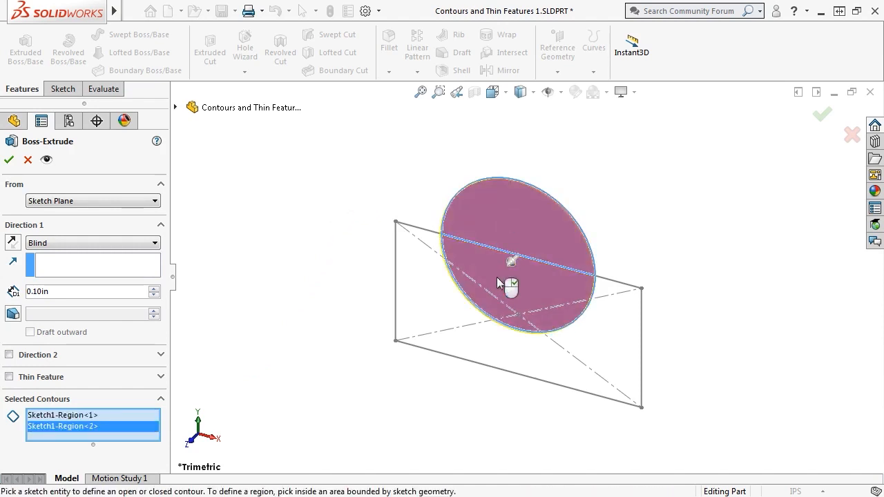
left_click(437, 301)
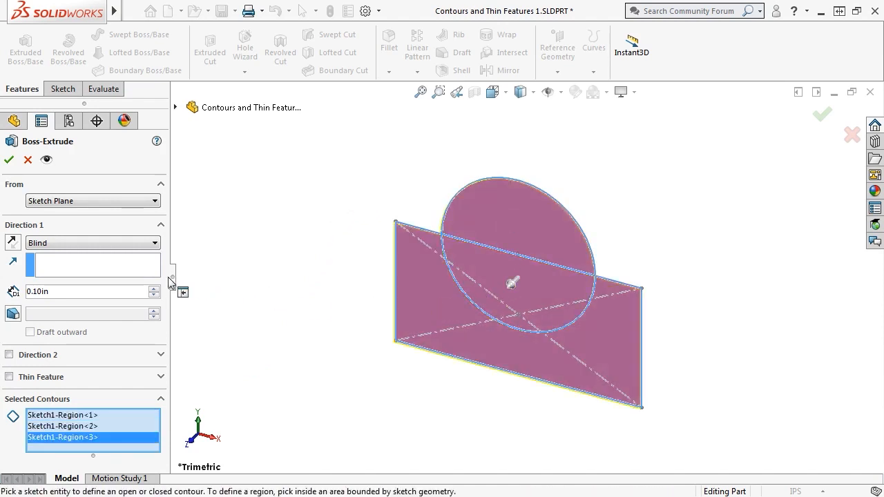
- Set the boss extrusion depth to 1.50 in and enable a One-Direction thin feature with a 0.60 in wall thickness
left_click_drag(154, 291, 155, 292)
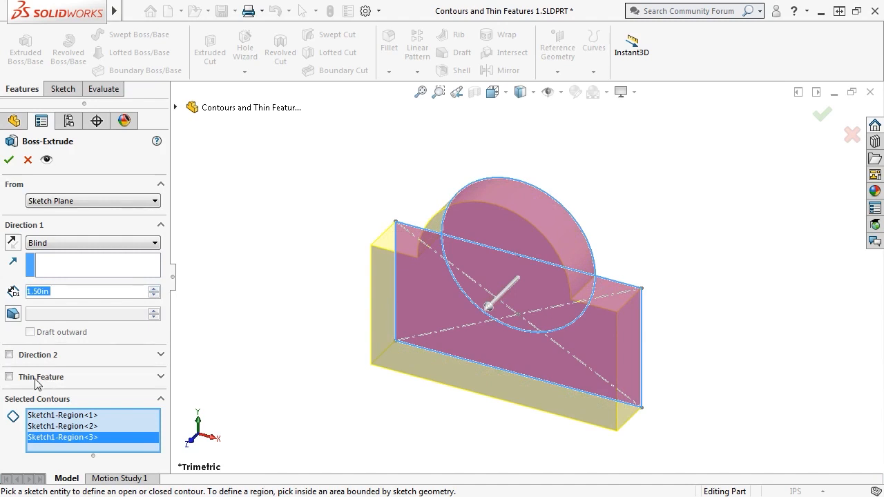
left_click(9, 377)
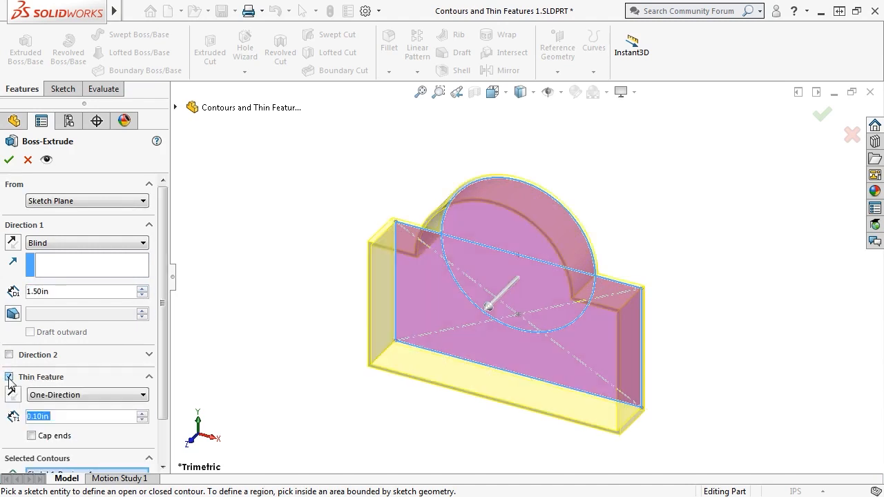
left_click_drag(141, 415, 141, 416)
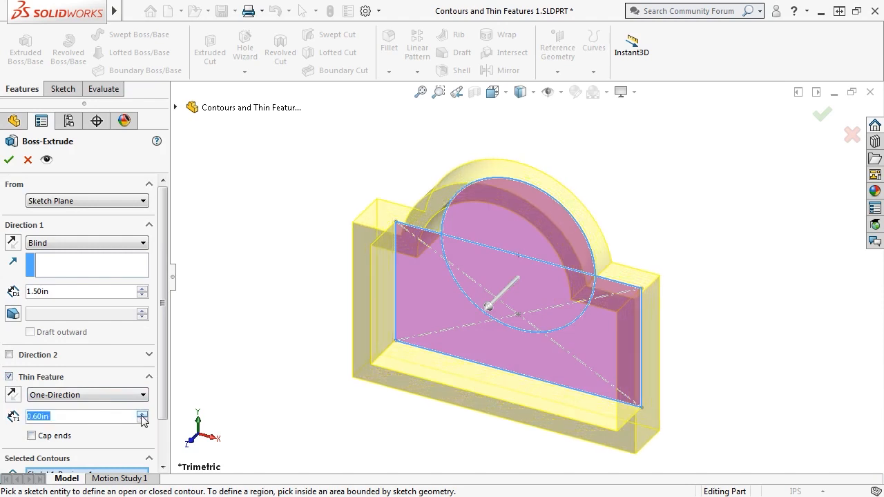
- Try reversing the thin wall direction, restore it, and try the Mid-Plane thin feature type
left_click(13, 395)
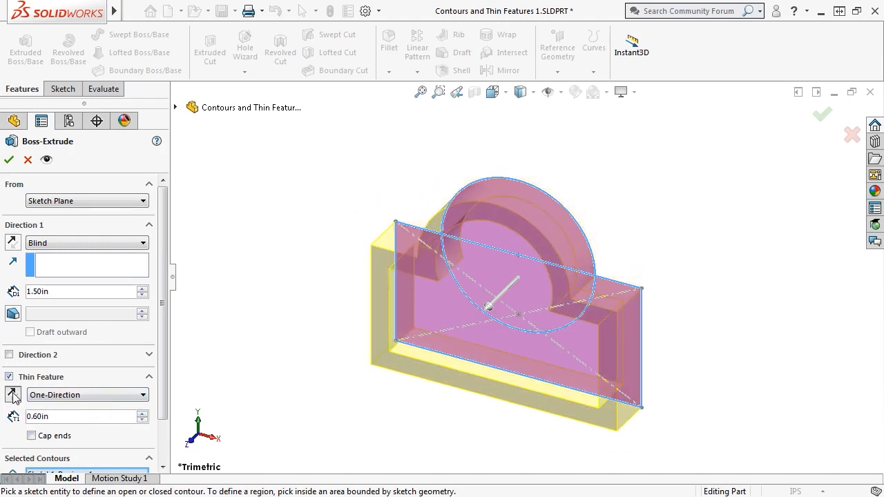
left_click(13, 395)
left_click(59, 397)
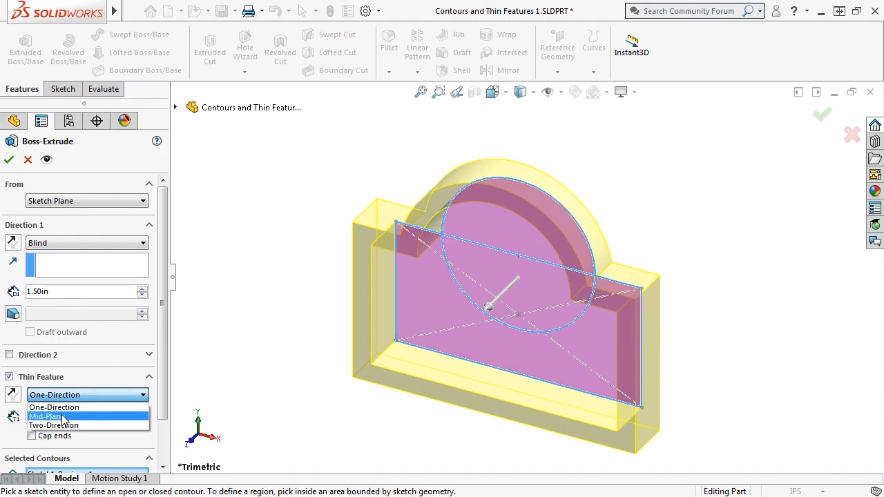
left_click(59, 416)
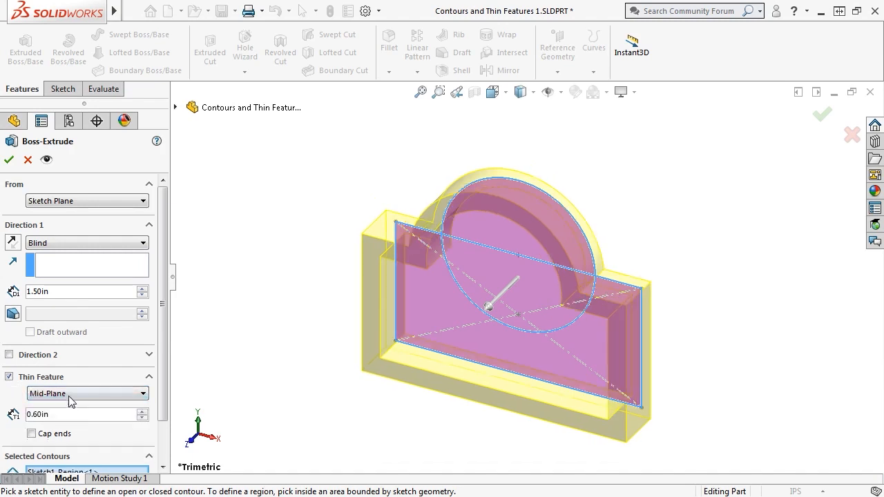
- Change the thin feature type to Two-Direction with wall thicknesses of 0.90 in and 0.40 in
left_click(68, 394)
left_click(71, 424)
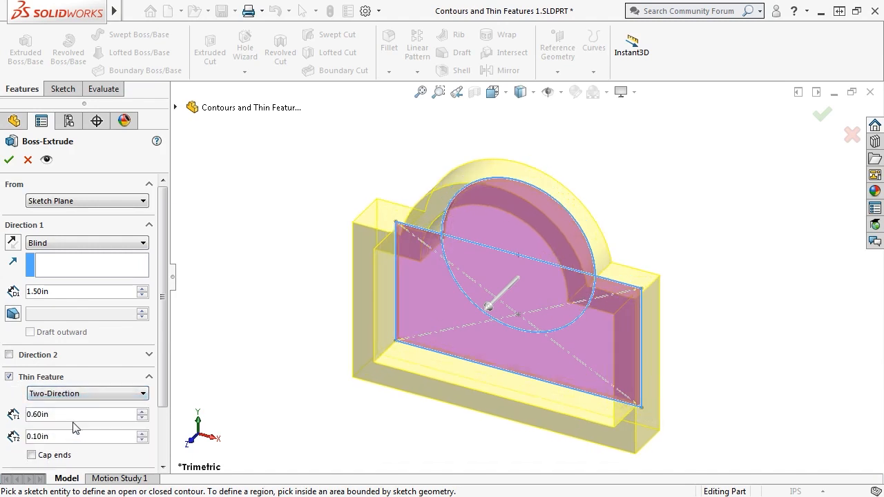
left_click(142, 412)
left_click(141, 412)
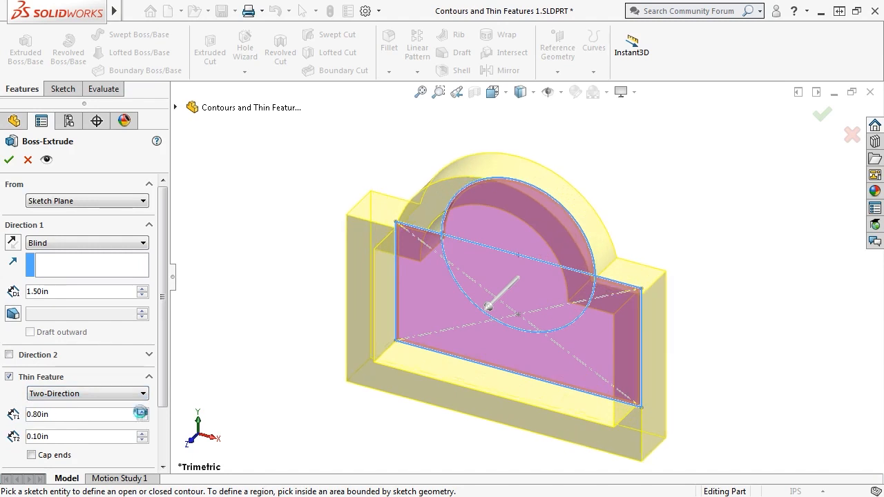
left_click(142, 412)
left_click(141, 434)
left_click(142, 434)
left_click(141, 433)
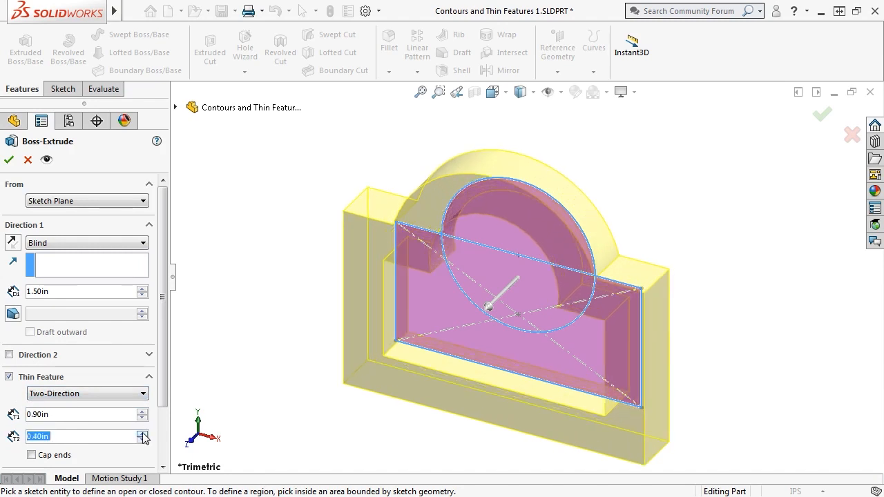
- Cap the ends of the thin feature with a 0.20 in cap thickness and accept the boss extrusion
left_click(31, 455)
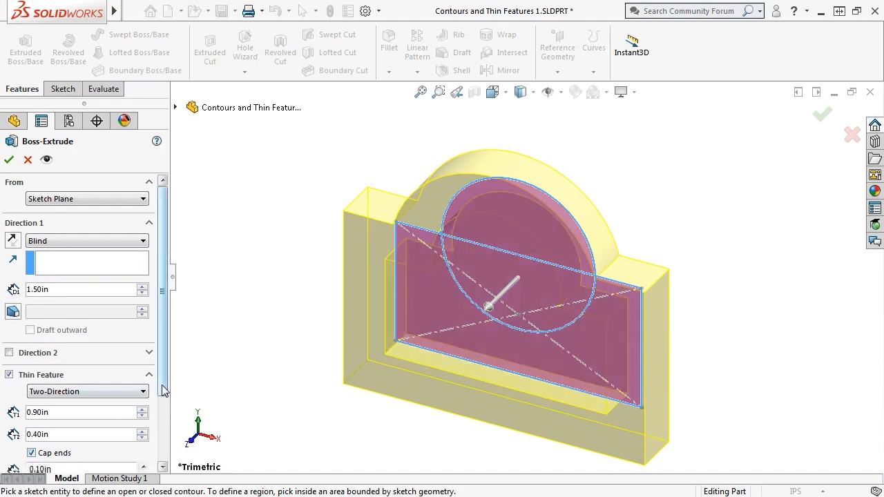
left_click_drag(162, 389, 161, 424)
middle_click_drag(256, 384, 239, 328)
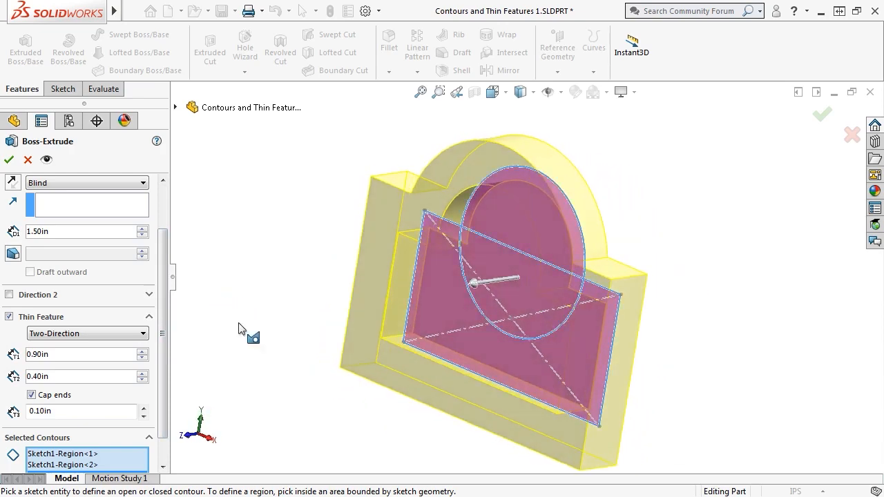
left_click(143, 409)
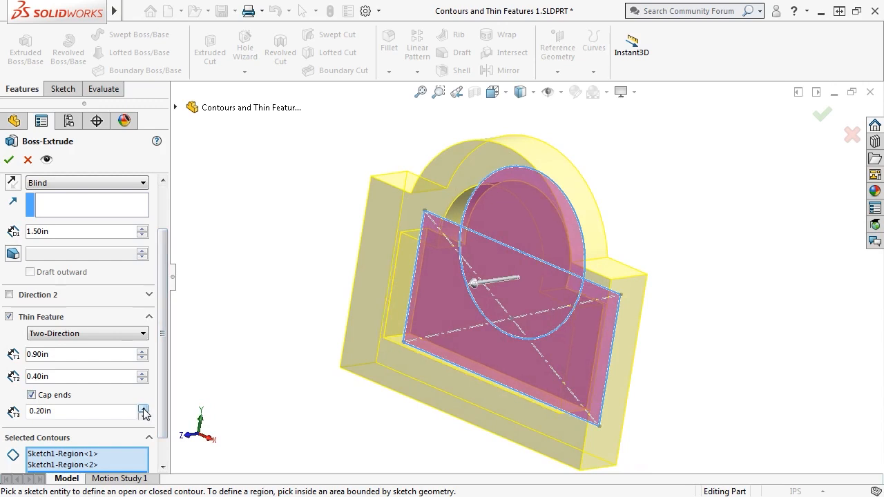
left_click(9, 160)
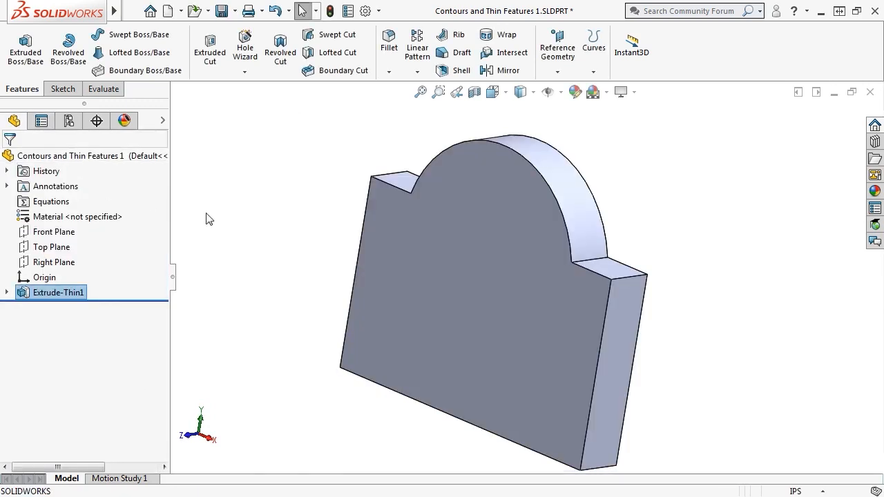
- Section the part through the Right Plane to examine its hollow interior, and turn the section view off again
key("ctrl+7")
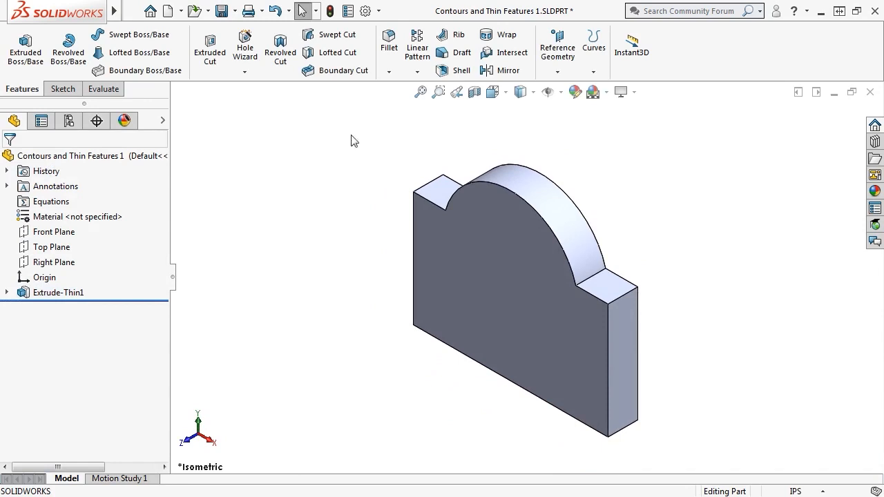
left_click(475, 93)
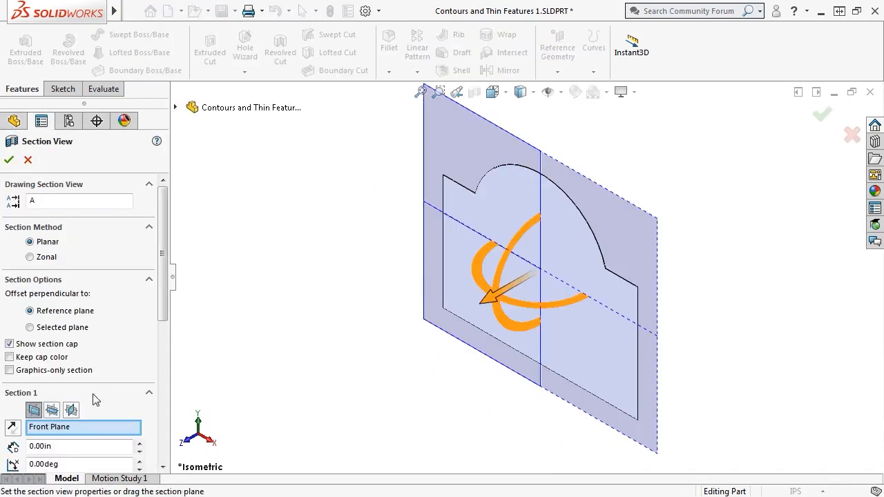
left_click(9, 160)
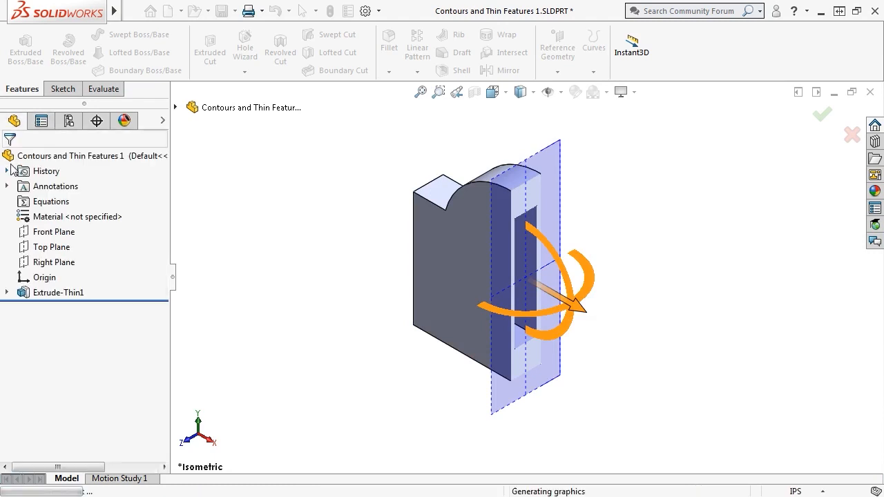
middle_click_drag(332, 283, 319, 257)
left_click(474, 93)
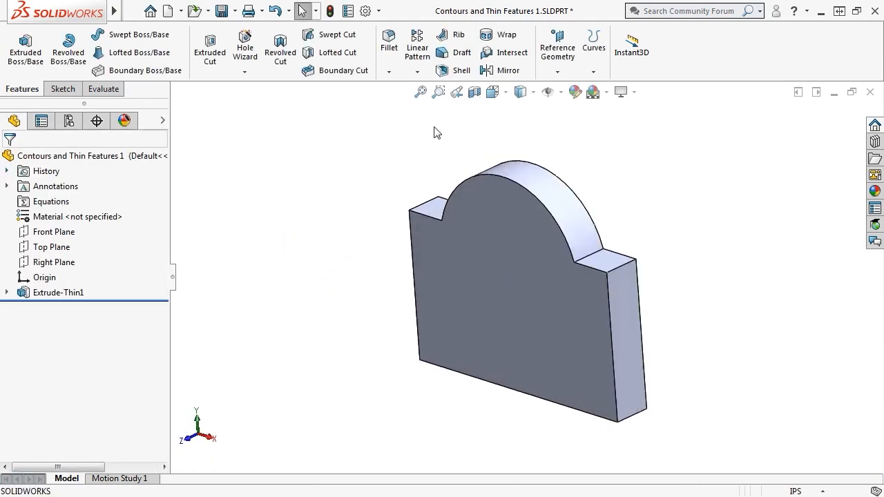
key("ctrl+7")
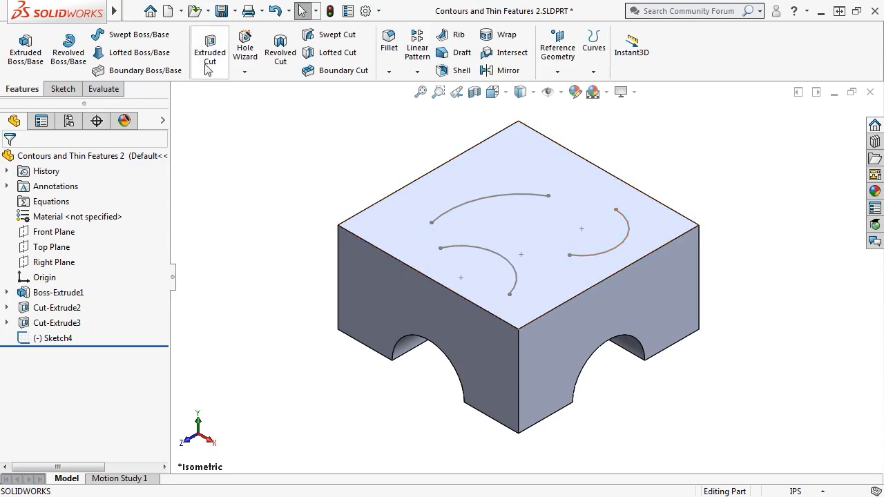
- Start an extruded cut from the sketch with three open arcs, using a Mid-Plane thin feature 0.25 in thick
left_click(207, 66)
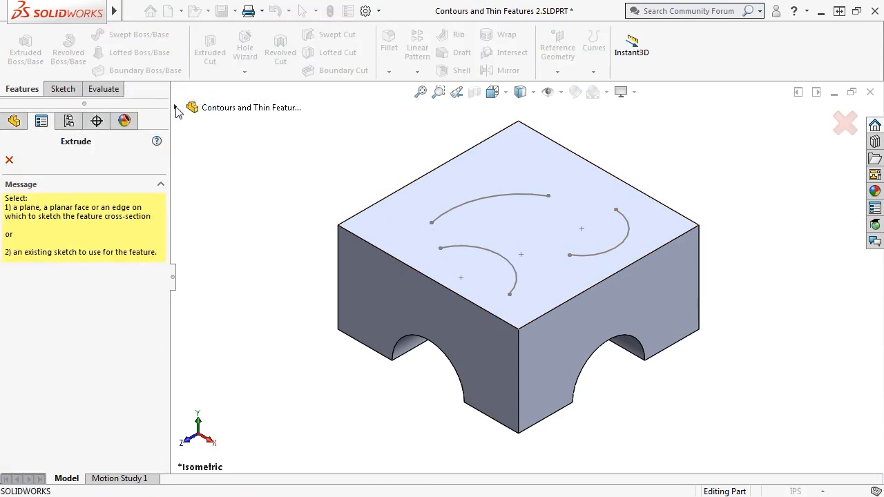
left_click(175, 107)
left_click(230, 290)
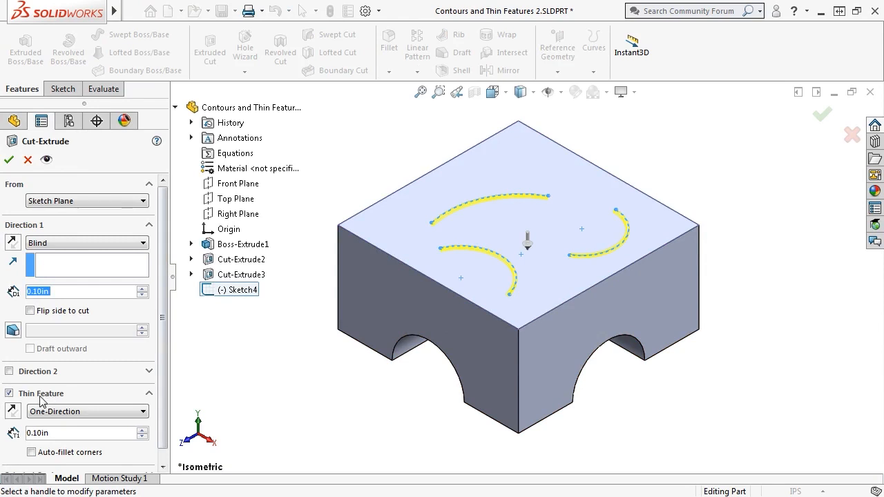
left_click(87, 411)
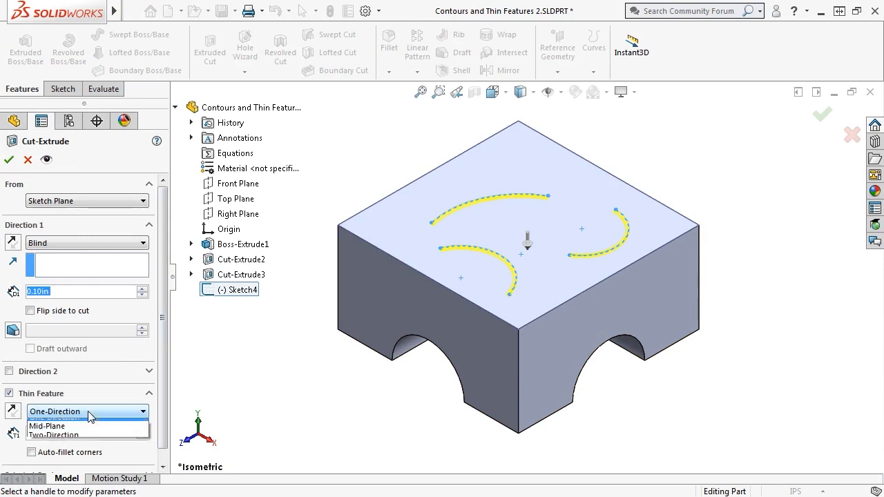
left_click(89, 434)
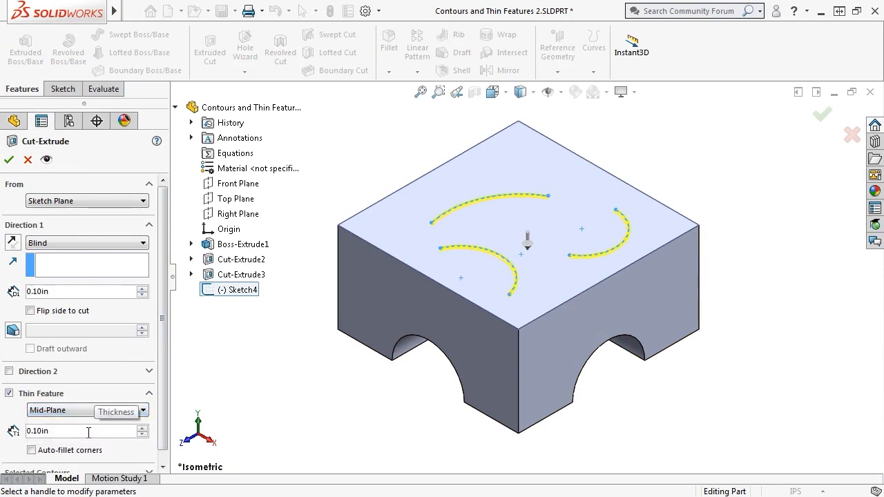
key("BackSpace")
key("BackSpace")
key("BackSpace")
key("BackSpace")
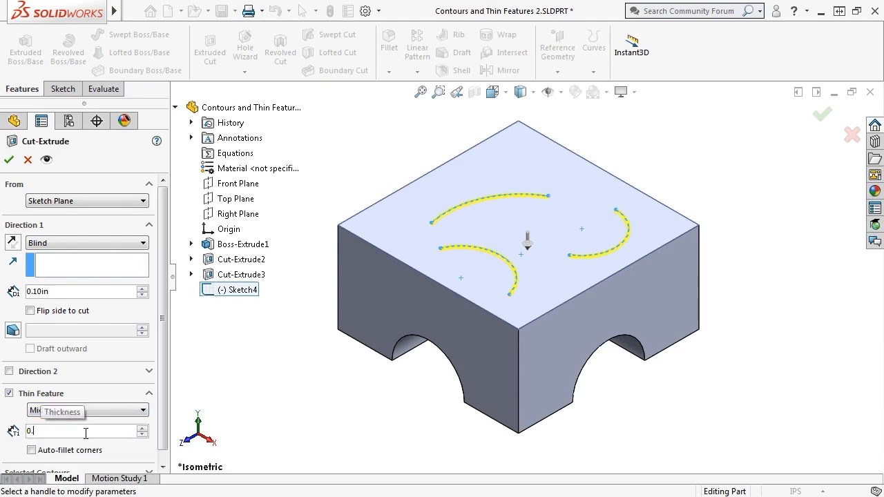
type("25in")
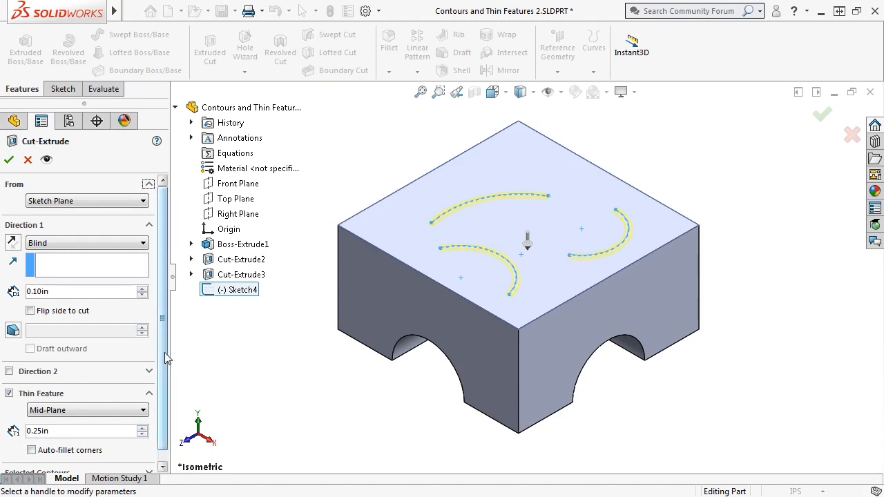
- Set the thin cut's Blind depth to 1.00 in, keeping the whole sketch as its contour, and accept the cut
scroll(164, 352, "down", 1)
left_click(62, 461)
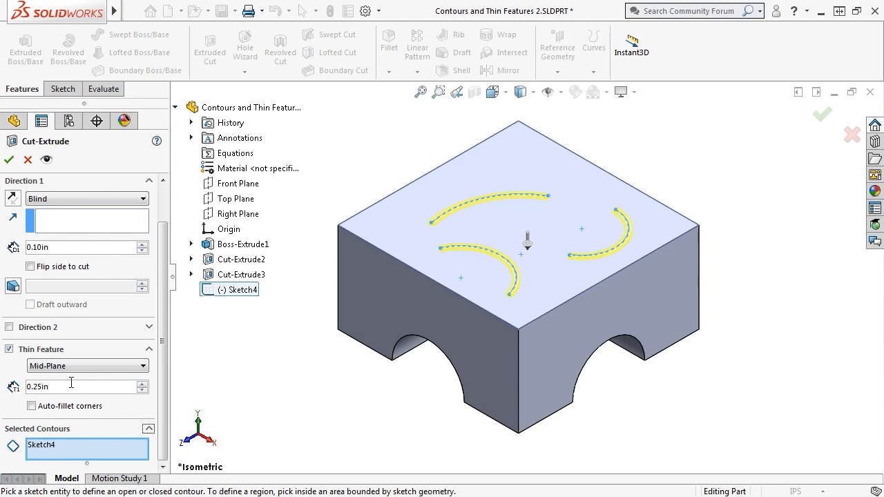
left_click(102, 201)
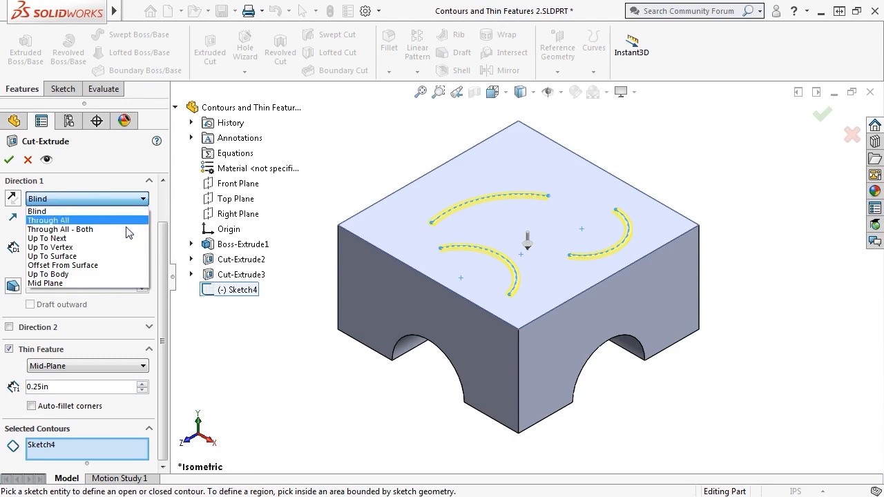
left_click(218, 352)
left_click(142, 244)
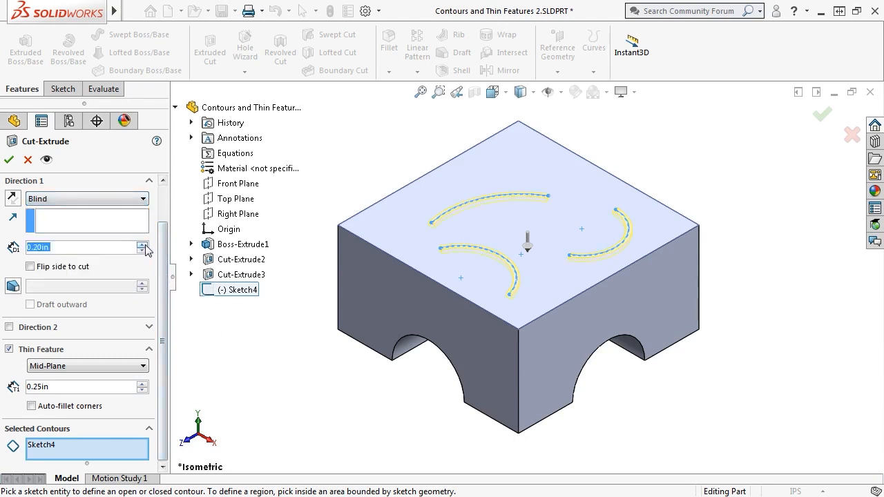
left_click(141, 244)
left_click(141, 245)
left_click(142, 244)
left_click(142, 245)
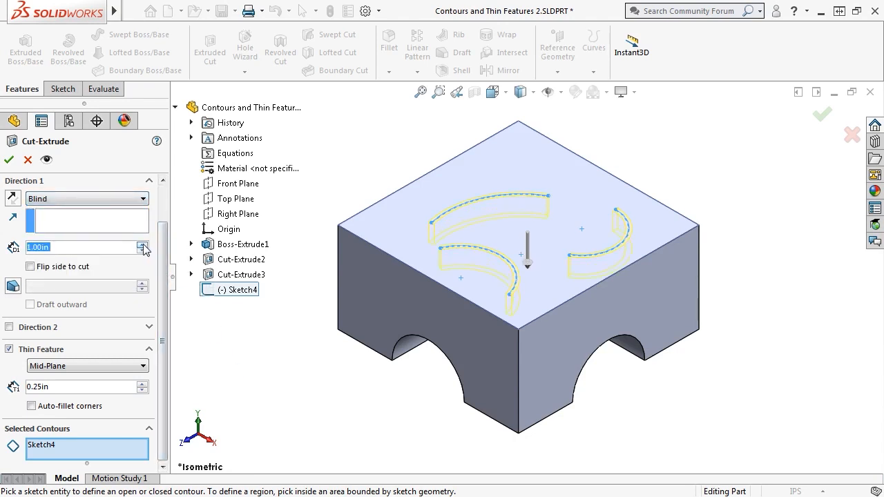
left_click(9, 160)
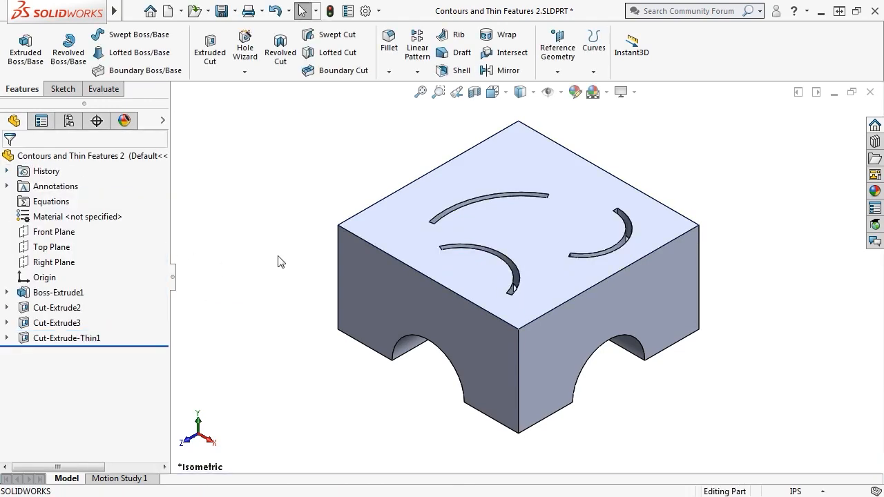
middle_click_drag(278, 263, 286, 243)
key("ctrl+7")
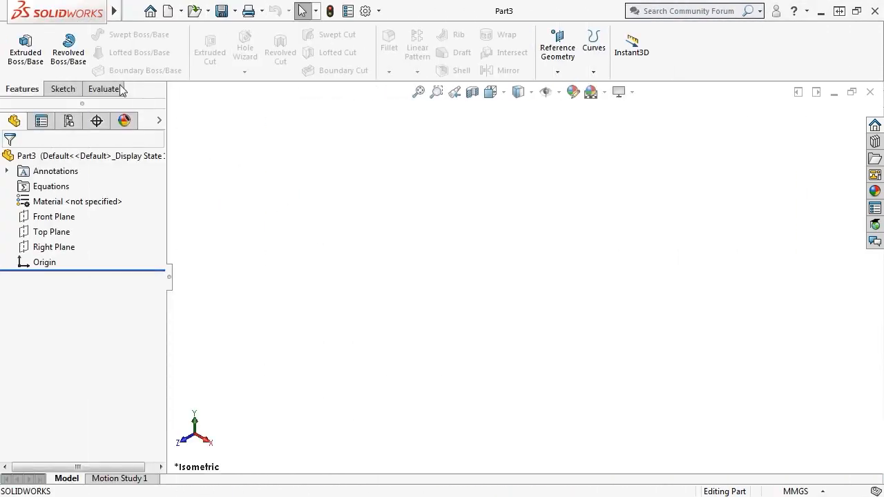
- Start a revolved boss/base in the new part and place its profile sketch on the Front Plane
mouse_move(112, 10)
left_click(213, 10)
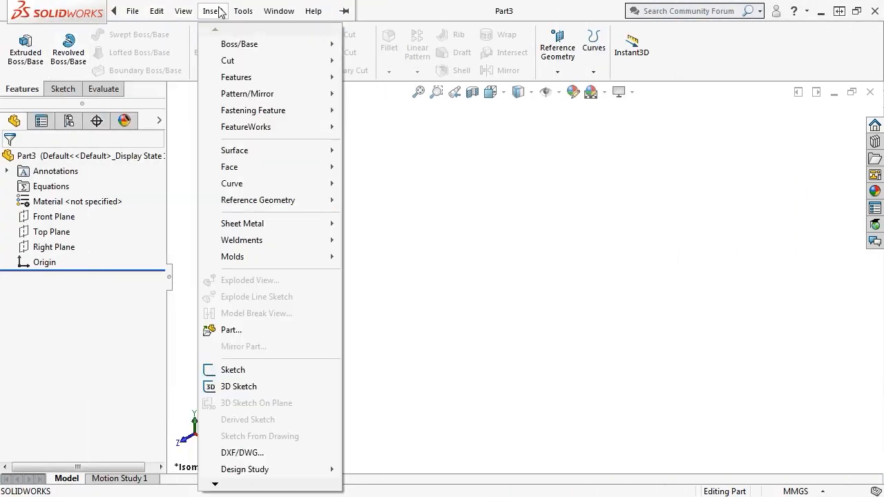
mouse_move(279, 45)
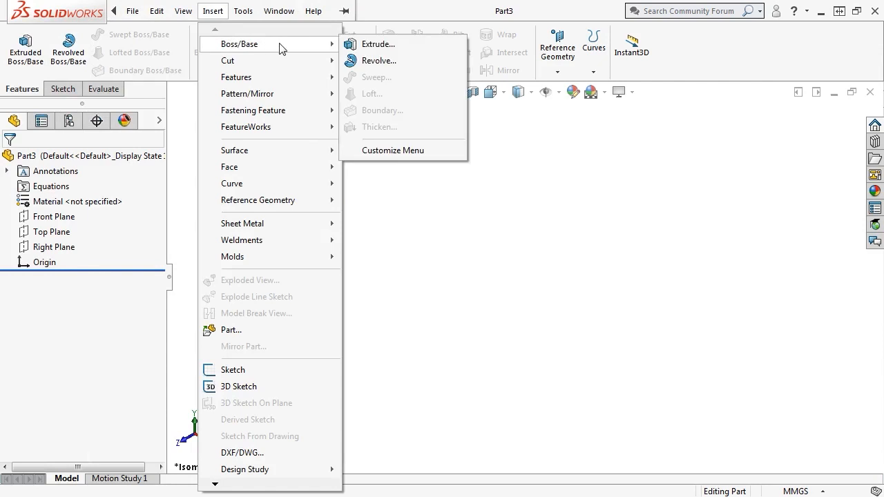
left_click(397, 62)
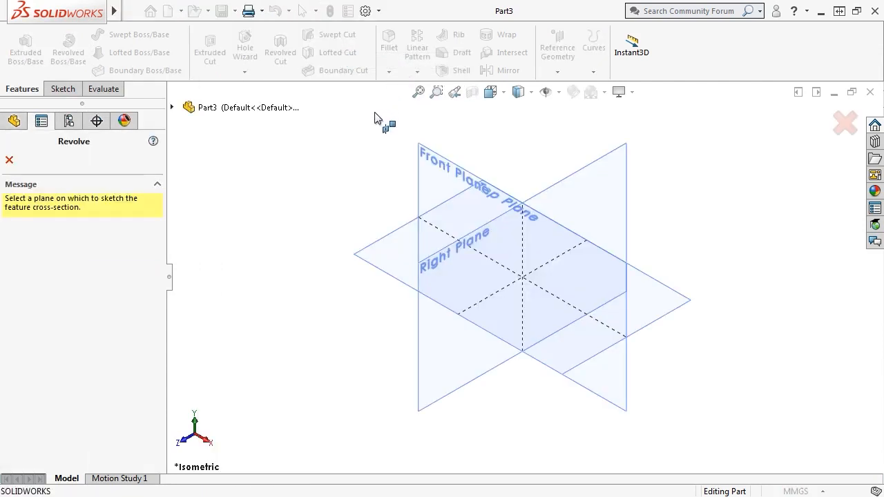
left_click(430, 165)
- Sketch a corner rectangle beside the origin, with its lower edge level with the origin
key("s")
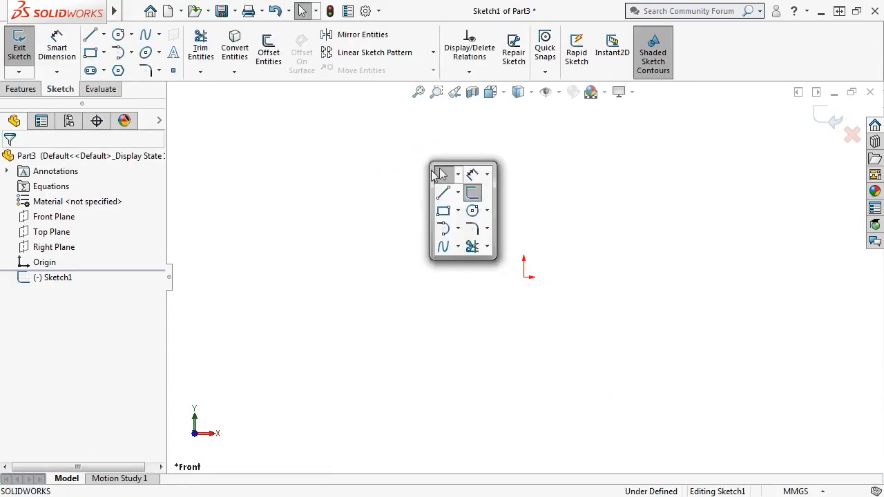
left_click(443, 216)
left_click(367, 276)
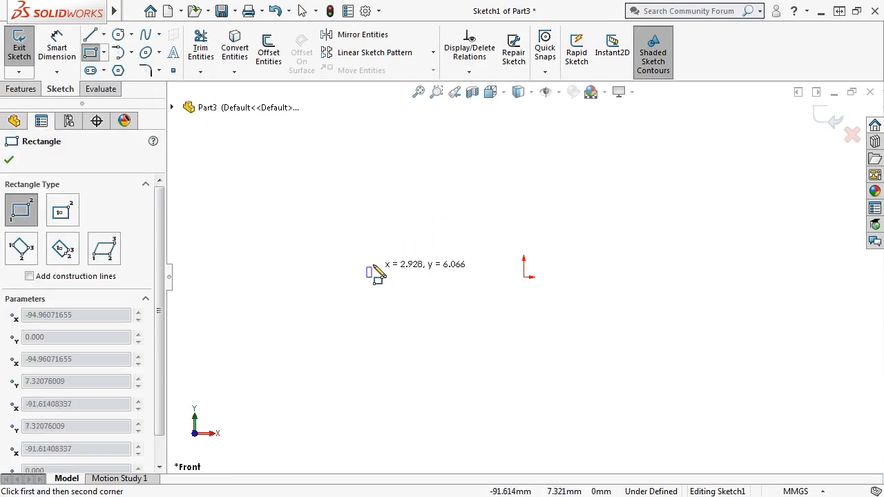
left_click(474, 166)
key("Escape")
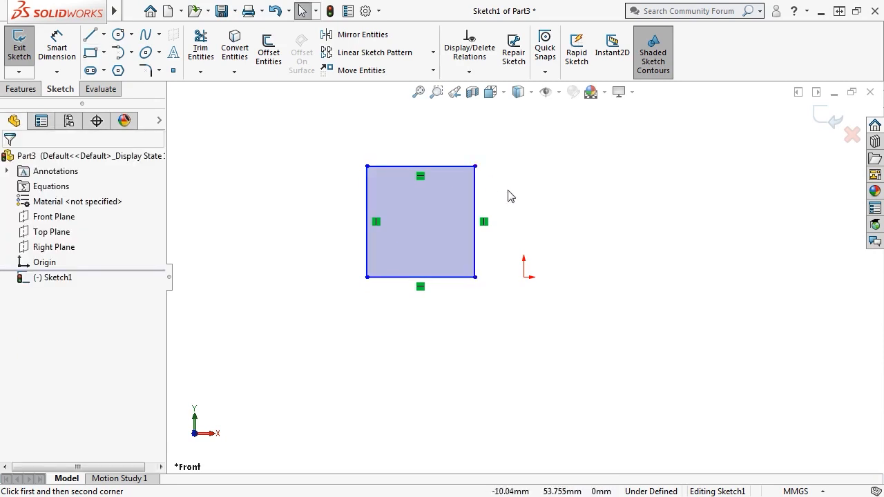
- Draw a vertical centerline up from the origin, level with the rectangle's top, and finish the sketch to preview the revolve
key("s")
left_click(537, 222)
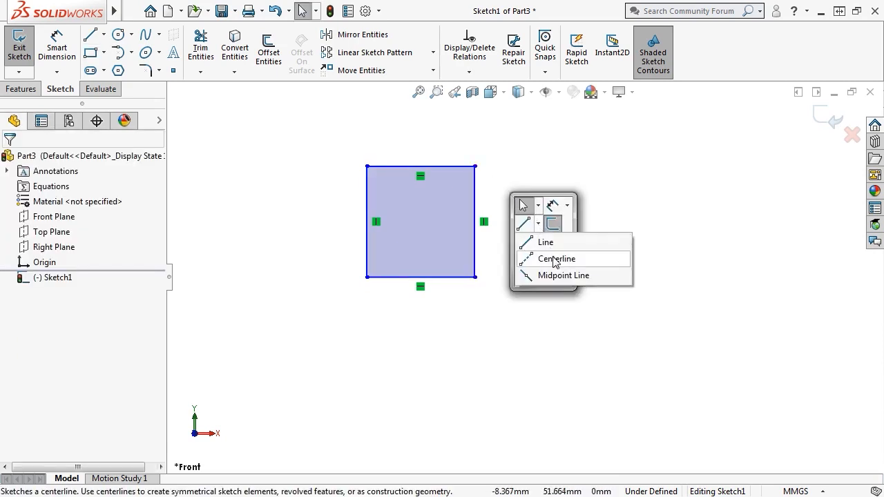
left_click(556, 233)
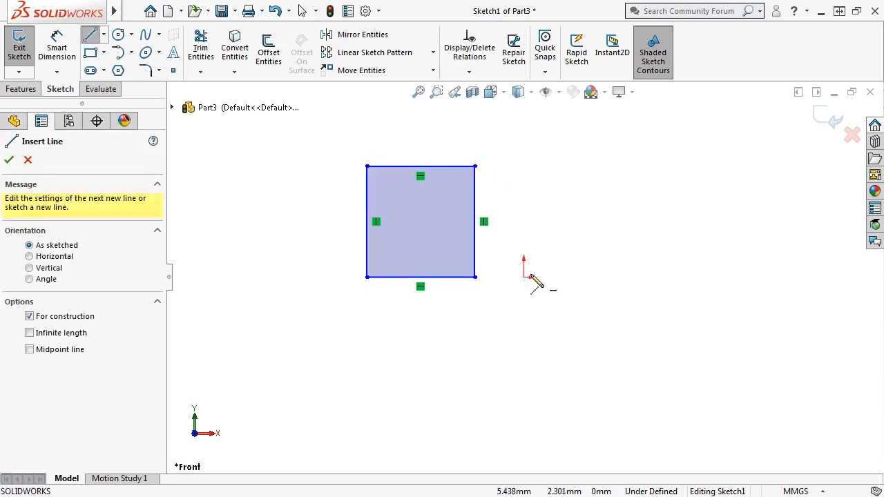
left_click(523, 166)
key("Escape")
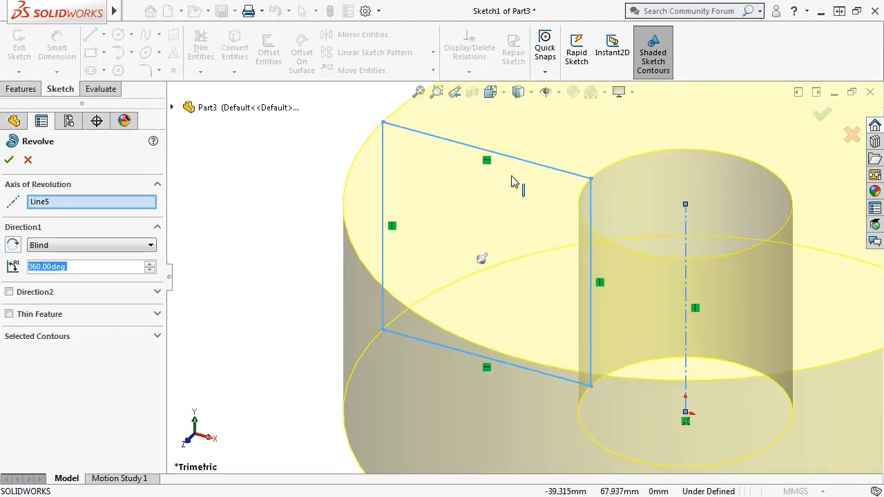
key("ctrl+7")
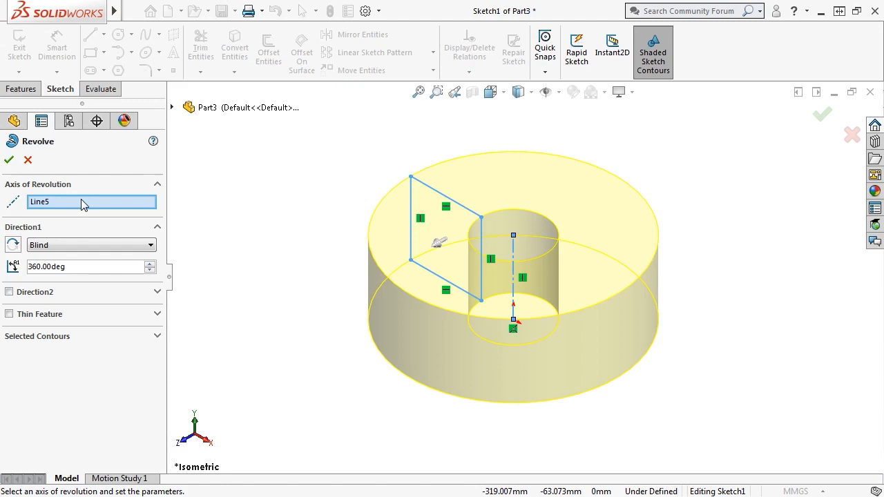
- Try the rectangle's edge nearest the origin as the axis of revolution, and reselect the centerline as the axis
left_click(81, 200)
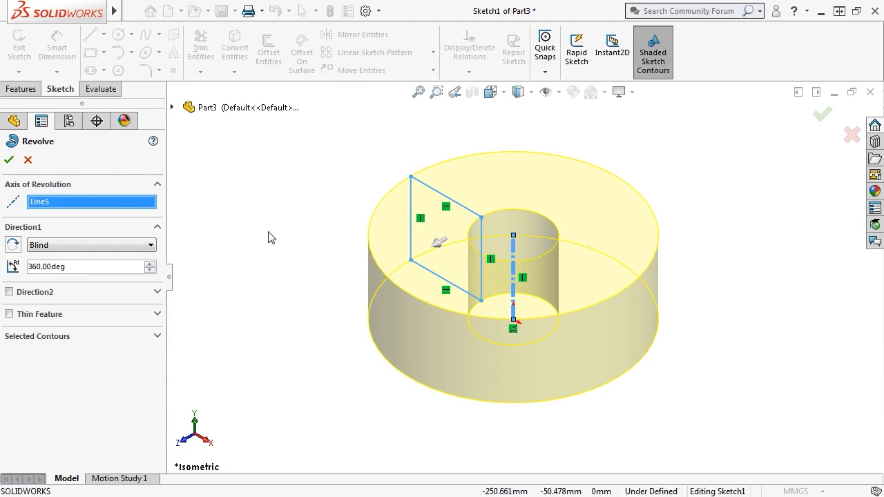
left_click(481, 266)
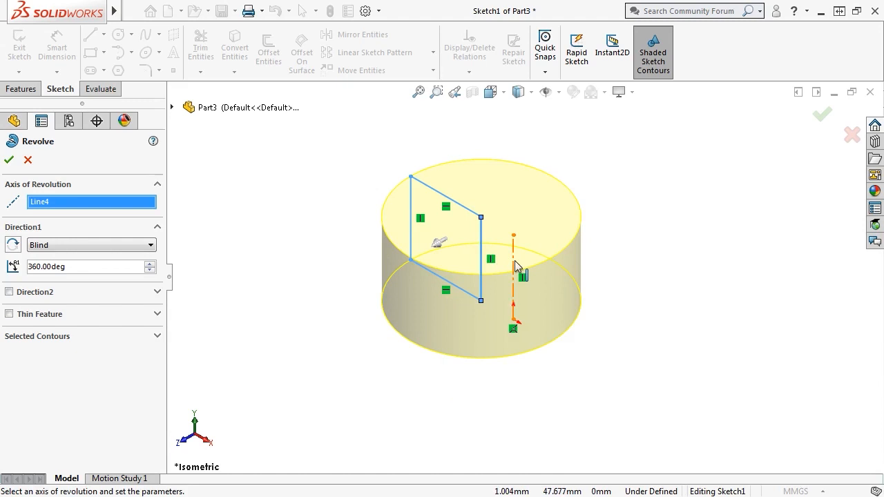
left_click(514, 261)
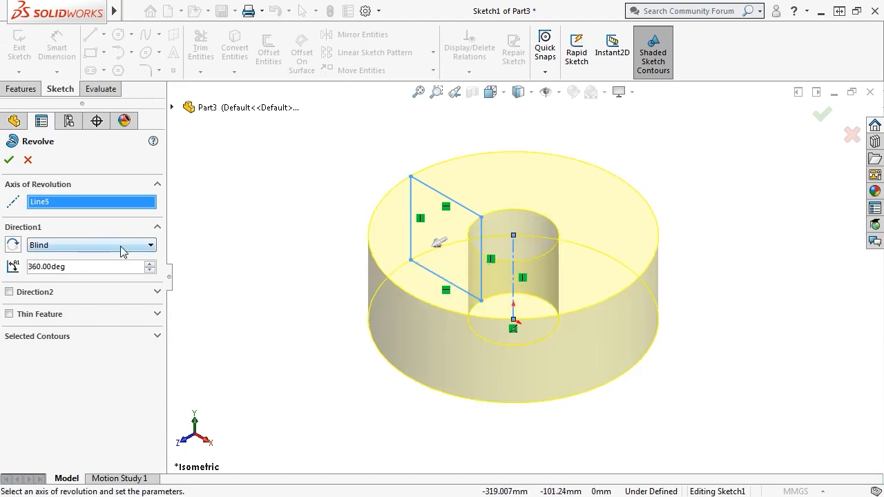
- Reduce the revolve's Direction 1 angle to 200 degrees
left_click(150, 269)
left_click(150, 269)
left_click(150, 269)
left_click(150, 270)
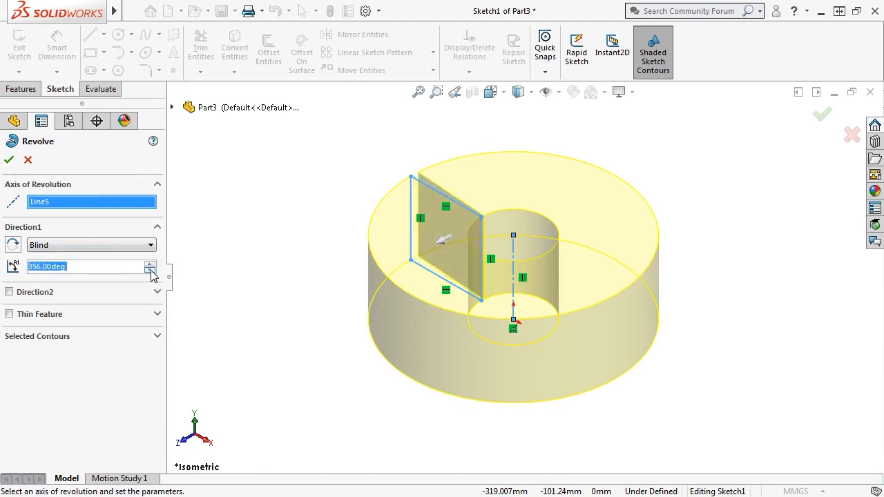
type("200")
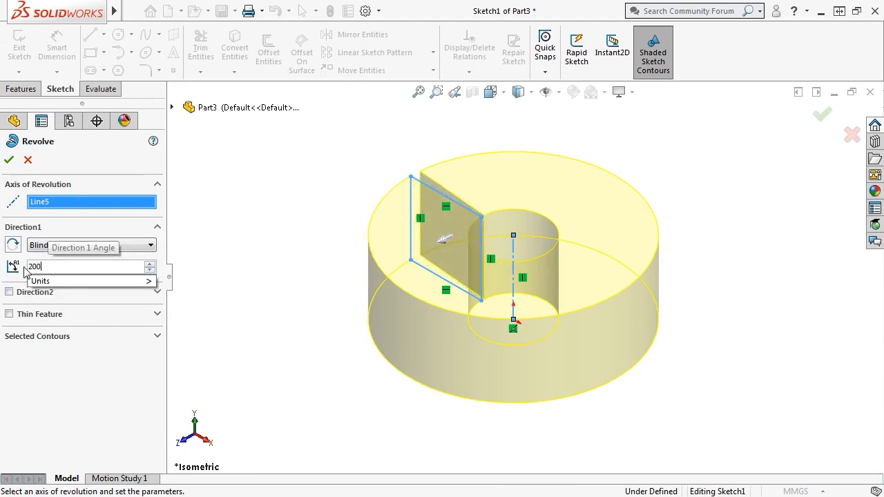
key("Return")
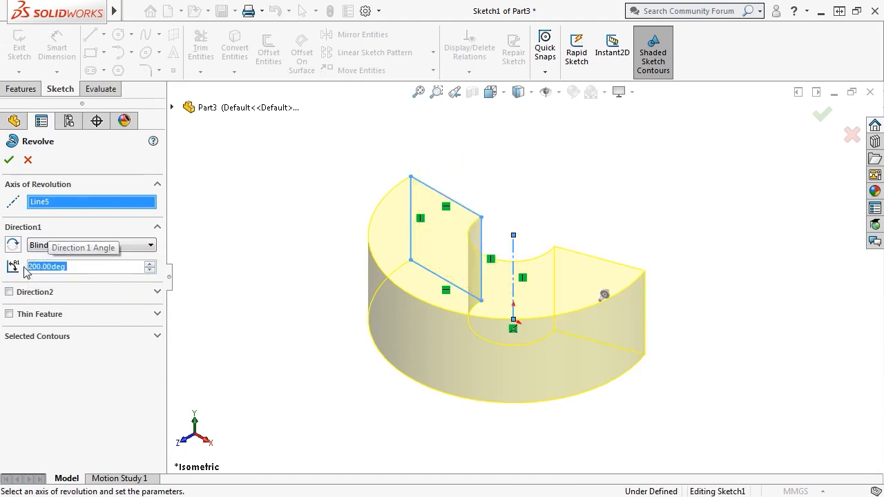
- Set the revolve's Direction 1 angle to 56 degrees, reverse its direction and keep the Blind end condition
left_click(605, 296)
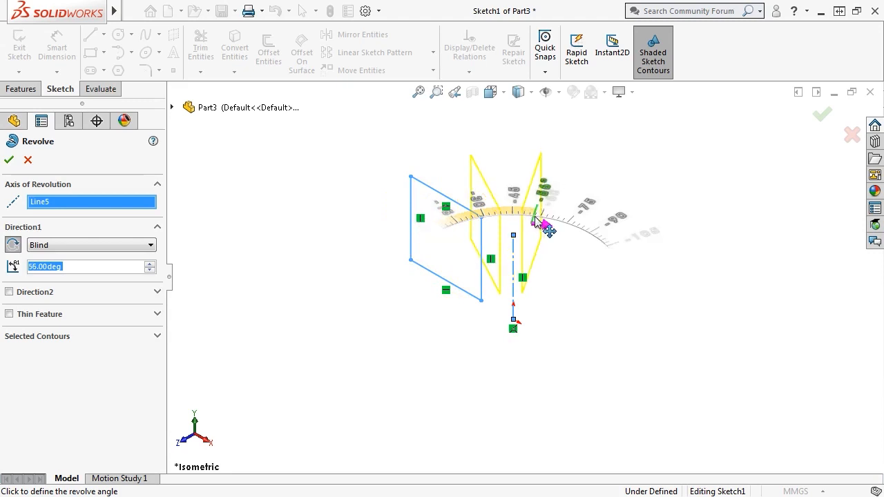
left_click(536, 221)
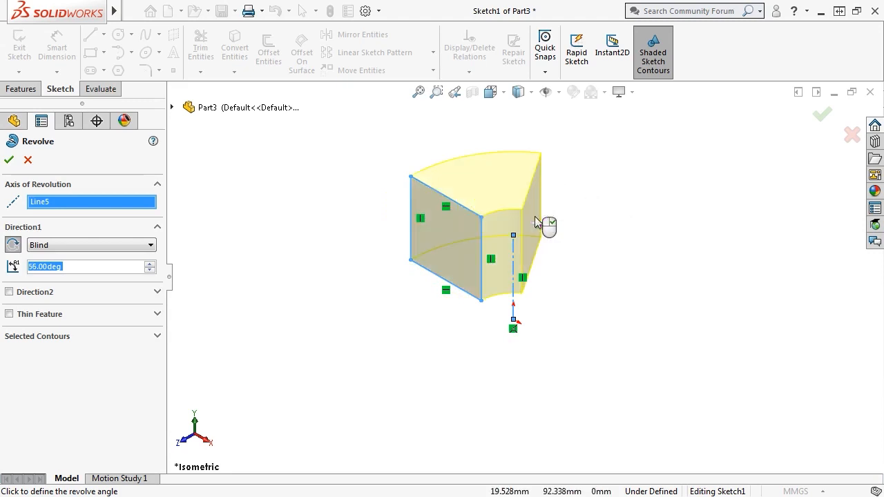
left_click(15, 250)
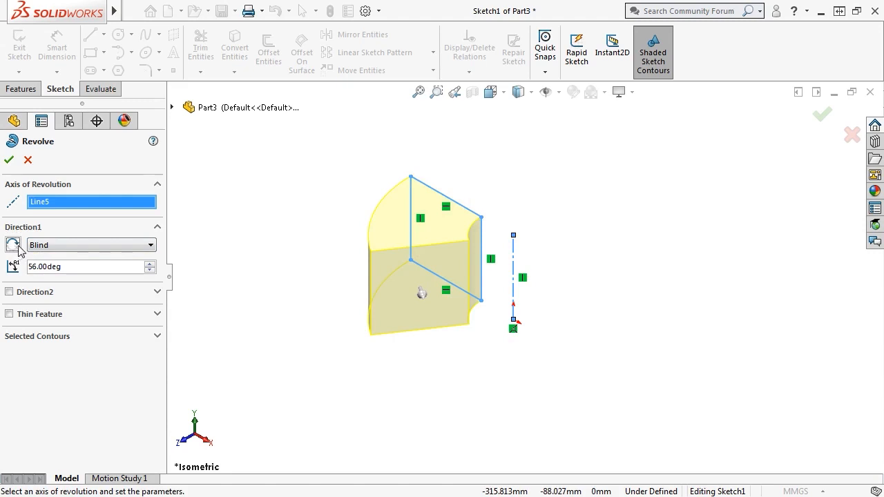
left_click(68, 246)
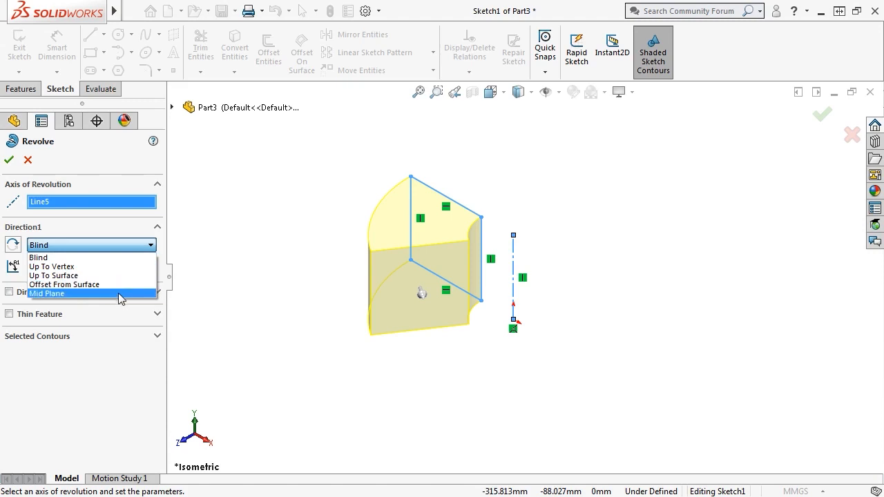
left_click(99, 258)
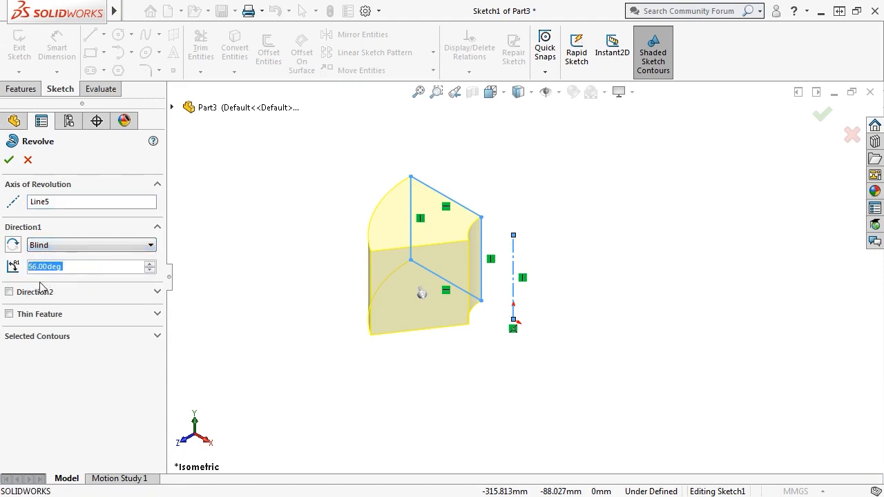
- Enable Direction 2 for the revolve as Blind with an angle of 102 degrees
left_click(9, 293)
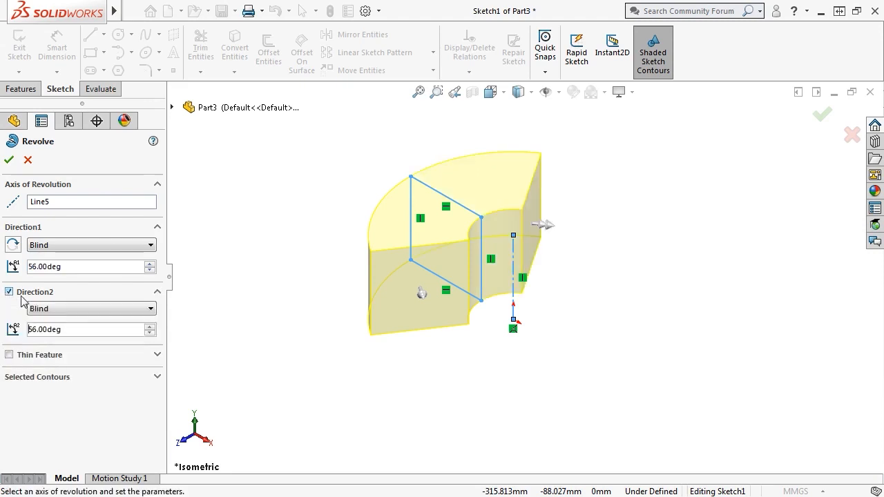
left_click(542, 224)
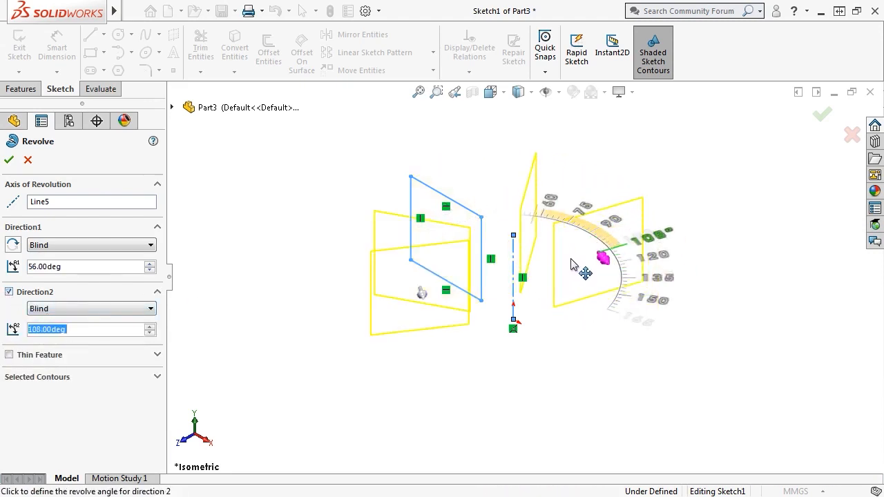
left_click(580, 257)
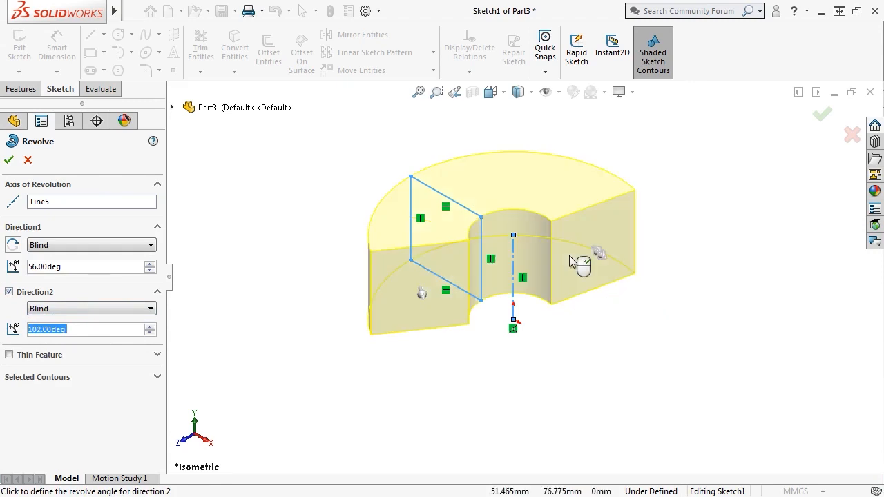
- Make the revolve a One-Direction thin feature 10 mm thick, accept it and inspect the resulting part
left_click(58, 356)
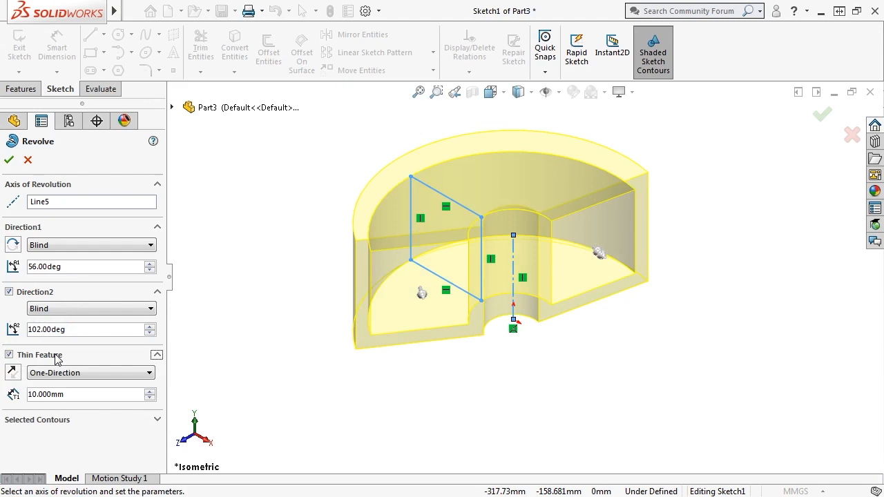
left_click(9, 160)
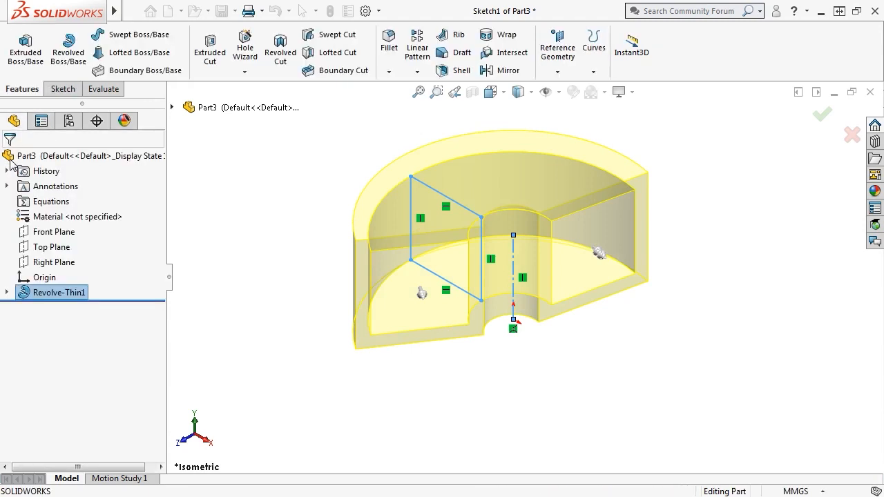
middle_click_drag(272, 316, 296, 252)
key("ctrl+7")
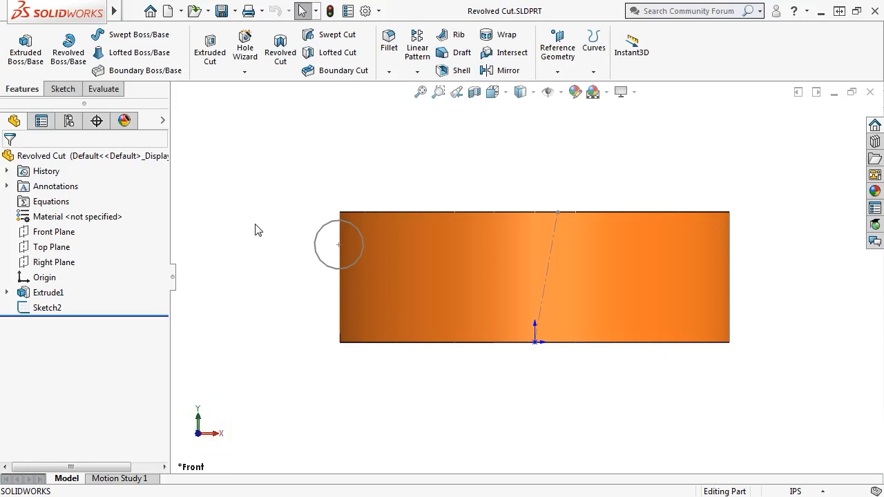
- Create a Blind 360-degree revolved cut from the circle in Sketch2, using the slanted centerline as its axis
left_click(316, 246)
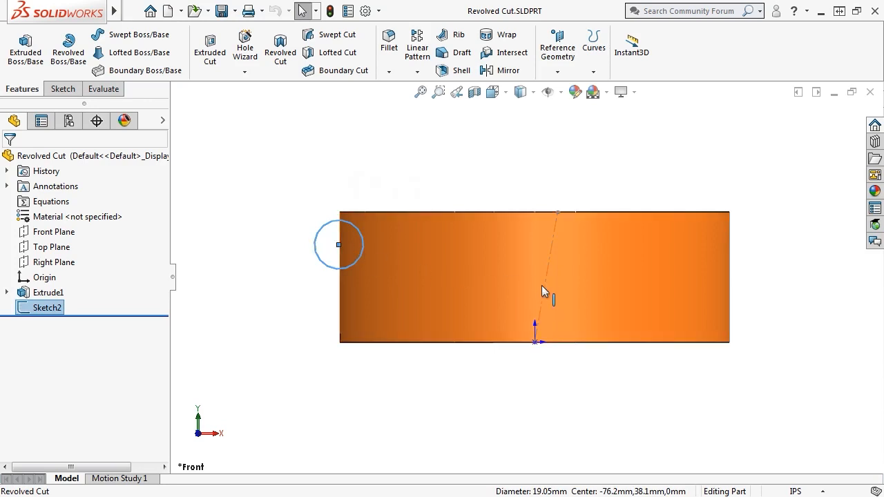
left_click(278, 61)
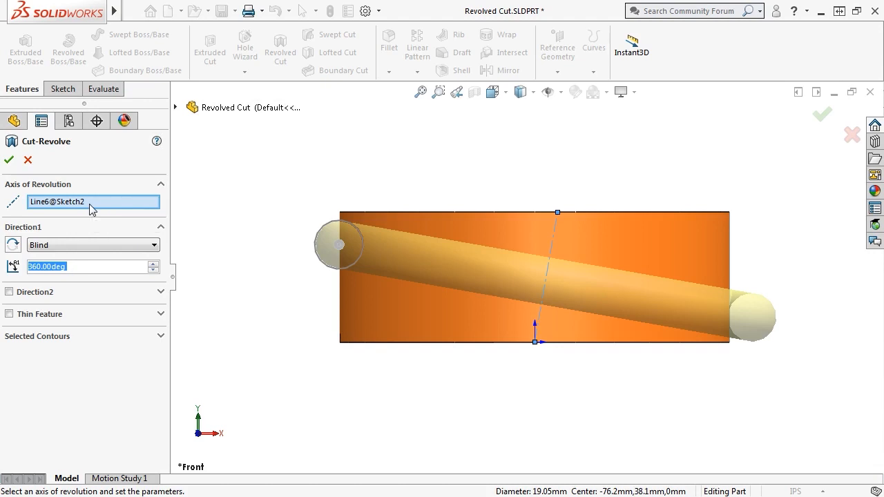
left_click(128, 246)
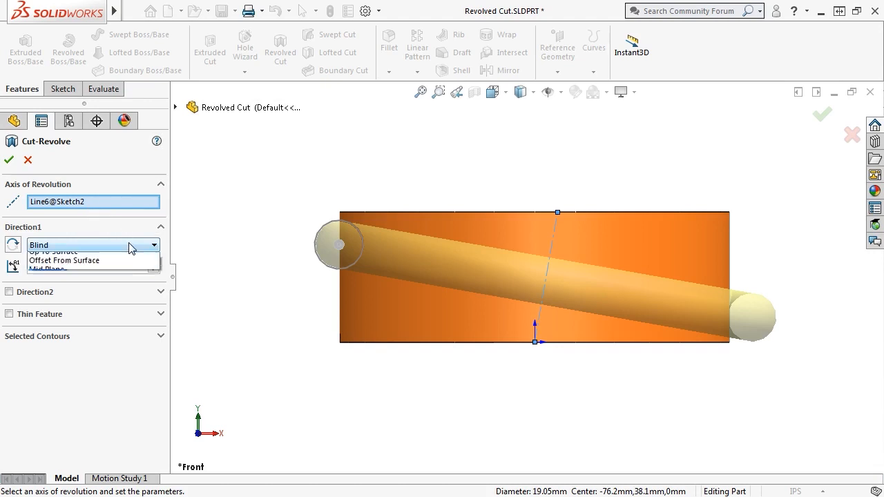
left_click(129, 246)
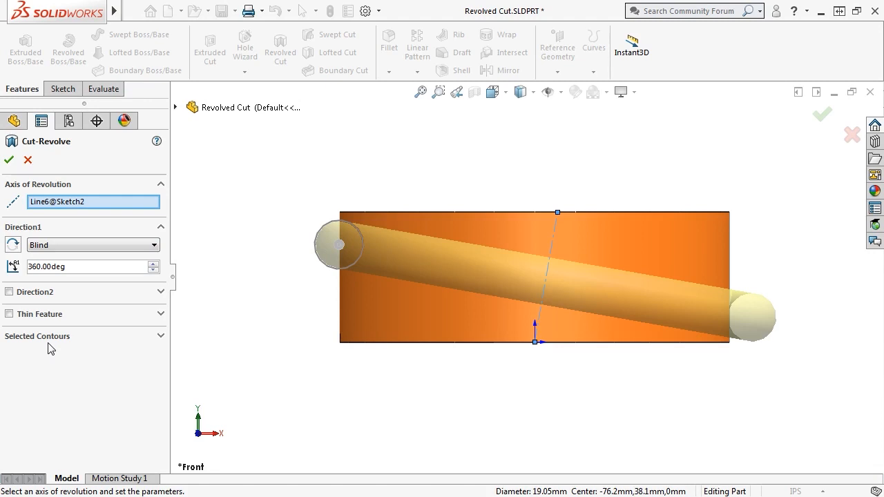
left_click(9, 159)
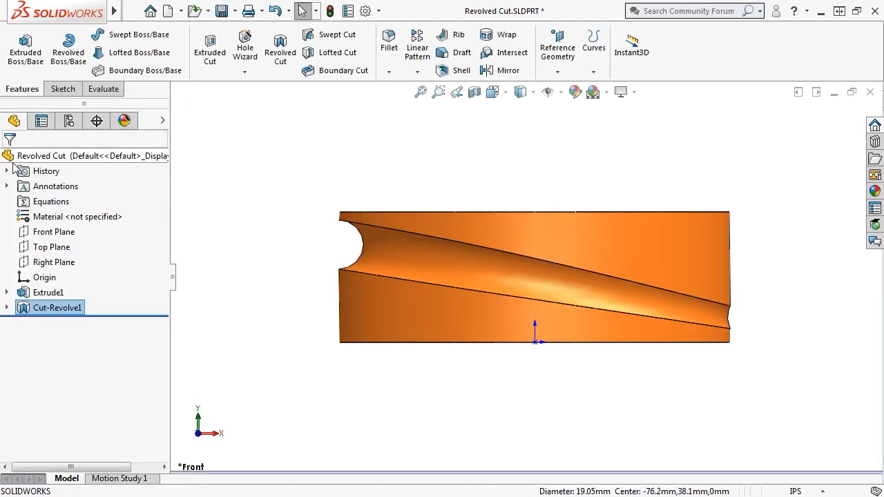
left_click(263, 201)
key("ctrl+7")
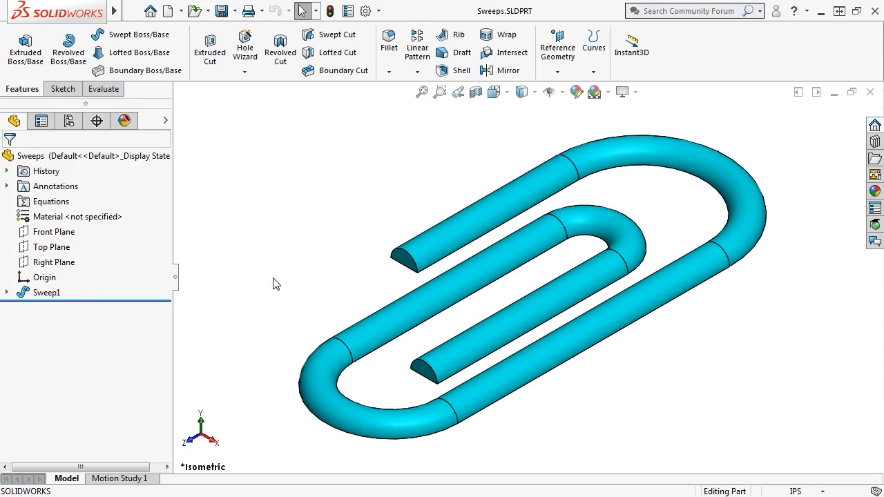
- Examine the path and profile sketches of the paper clip's sweep, opening the semicircular profile Sketch2 for editing
left_click(7, 293)
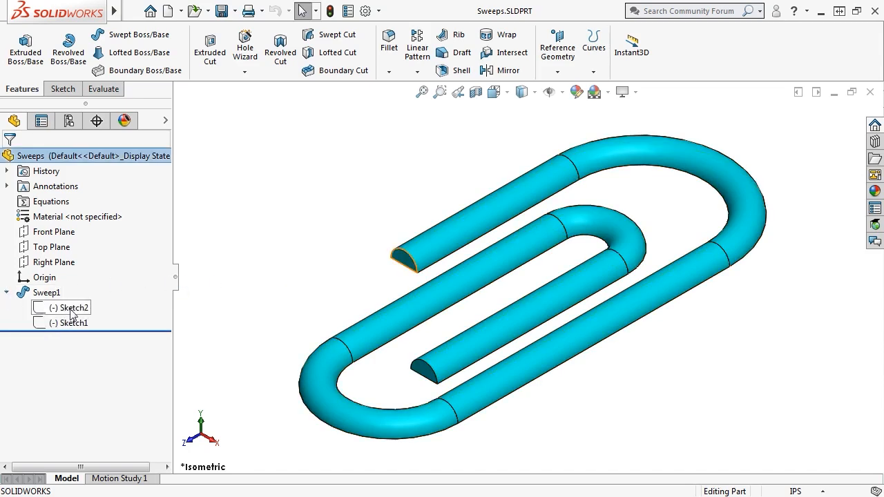
mouse_move(71, 329)
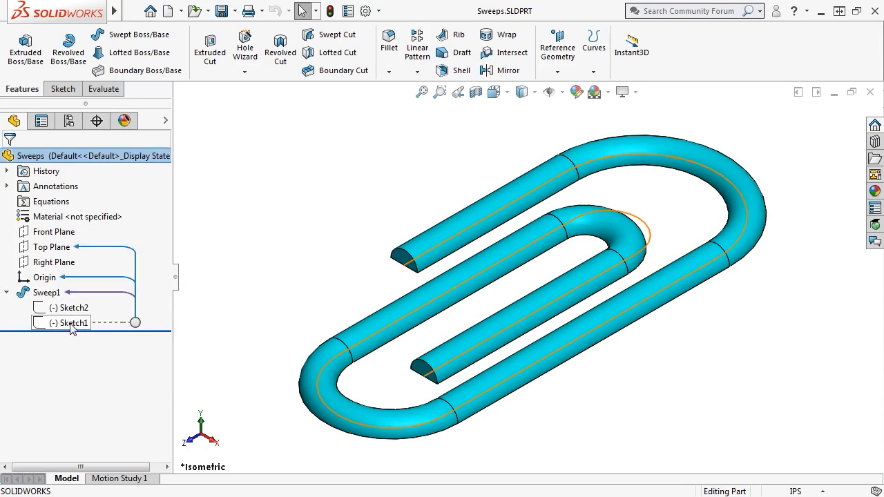
right_click(69, 308)
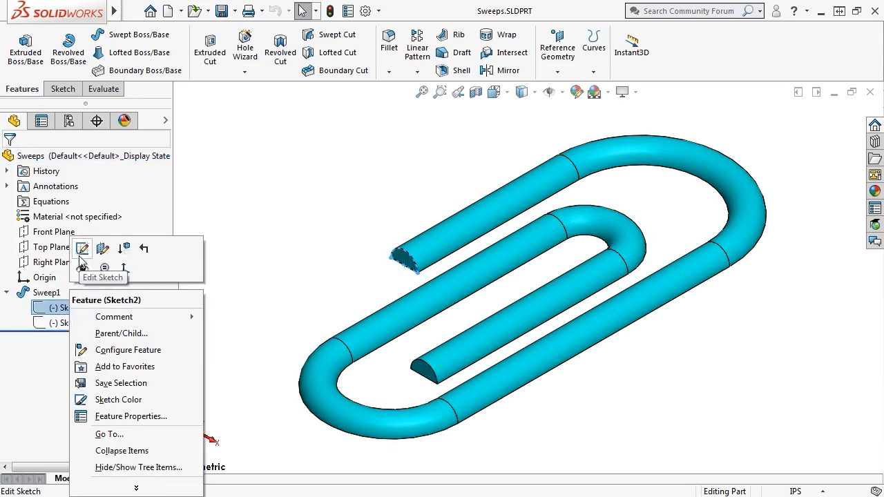
left_click(82, 256)
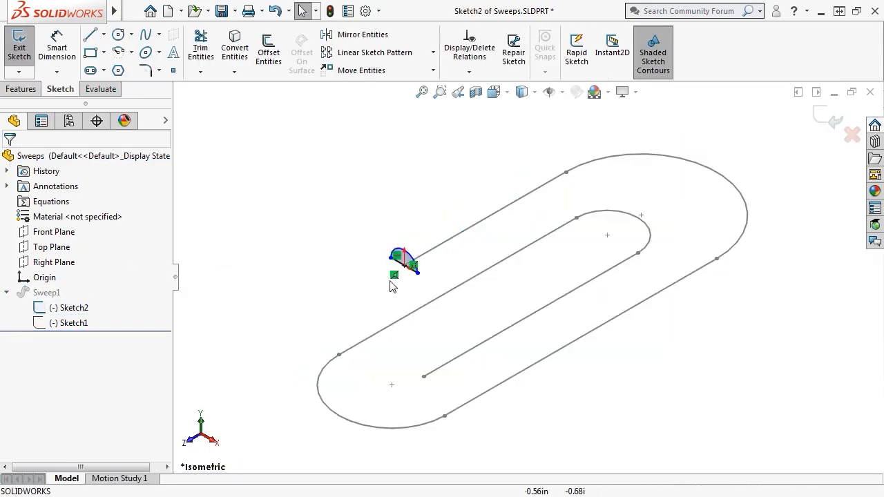
scroll(414, 285, "down", 3)
scroll(414, 286, "up", 3)
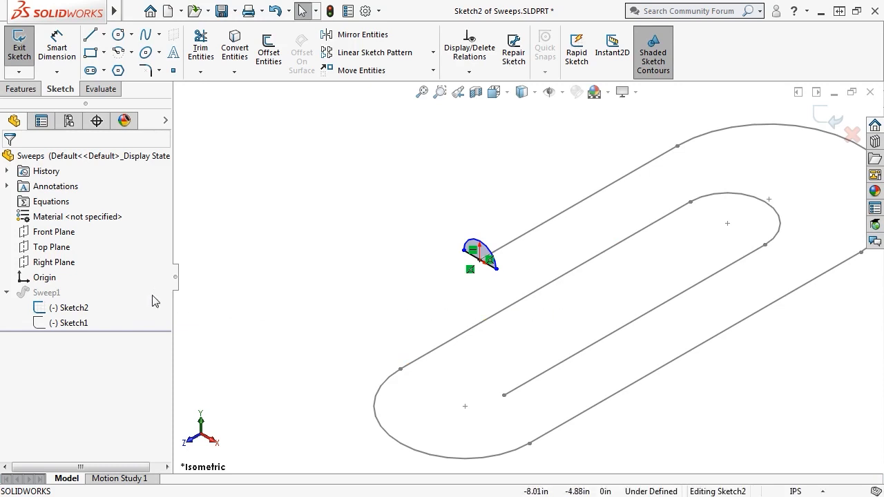
- Examine the profile sketch against the Front and Top planes and where the sweep path meets its straight edge
left_click(40, 233)
mouse_move(348, 312)
middle_mouse_down()
mouse_move(322, 250)
mouse_move(283, 245)
mouse_move(320, 242)
mouse_move(338, 264)
middle_mouse_up()
left_click(51, 247)
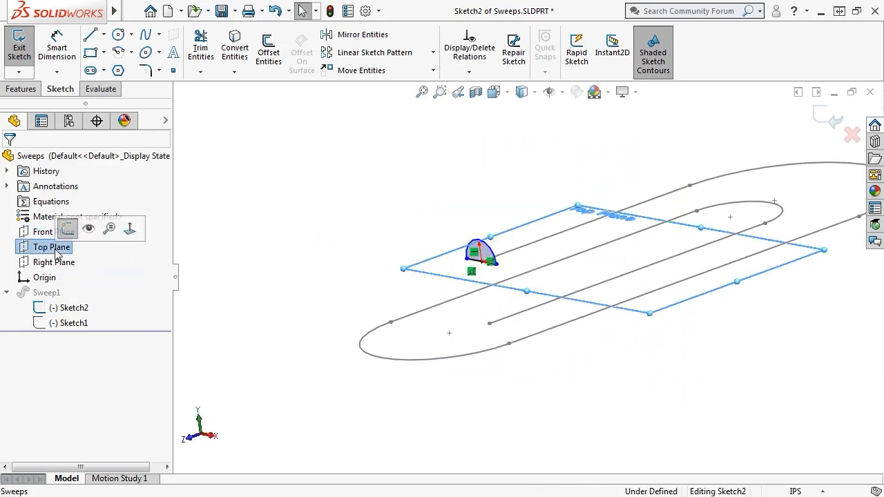
middle_click_drag(316, 300, 328, 334)
key("Escape")
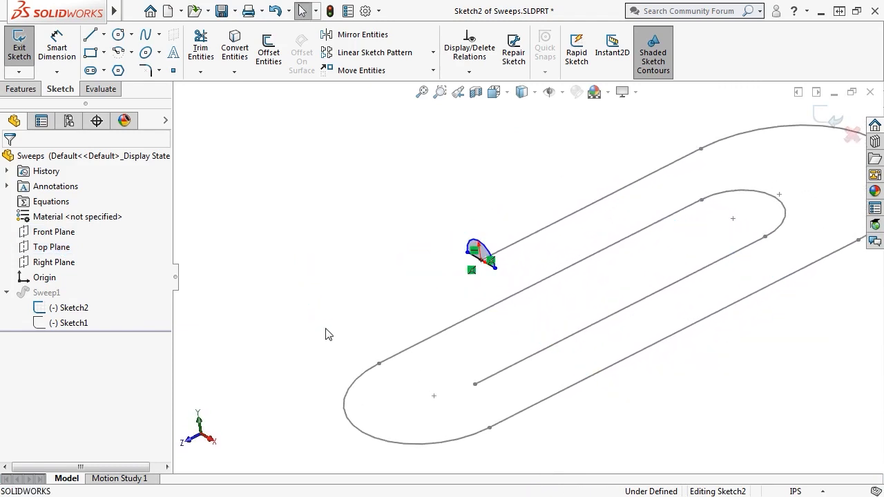
key("ctrl+7")
scroll(541, 369, "down", 1)
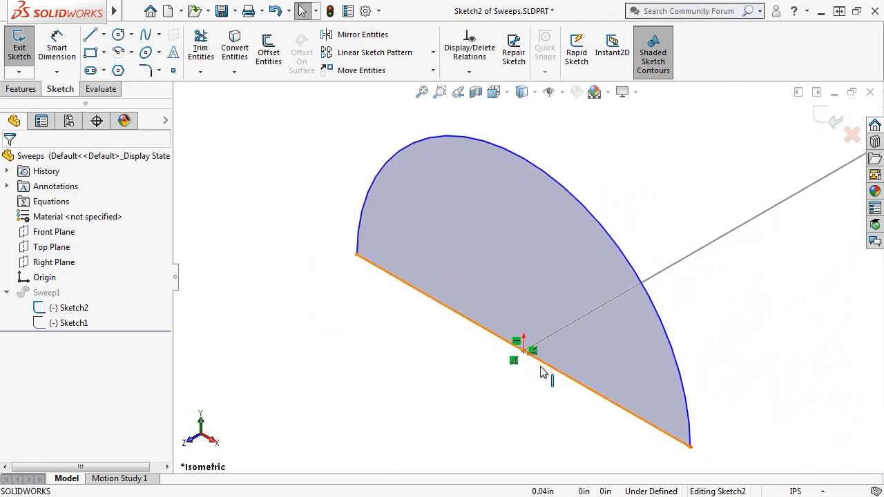
scroll(540, 367, "down", 2)
mouse_move(520, 366)
middle_mouse_down()
mouse_move(549, 354)
mouse_move(529, 351)
middle_mouse_up()
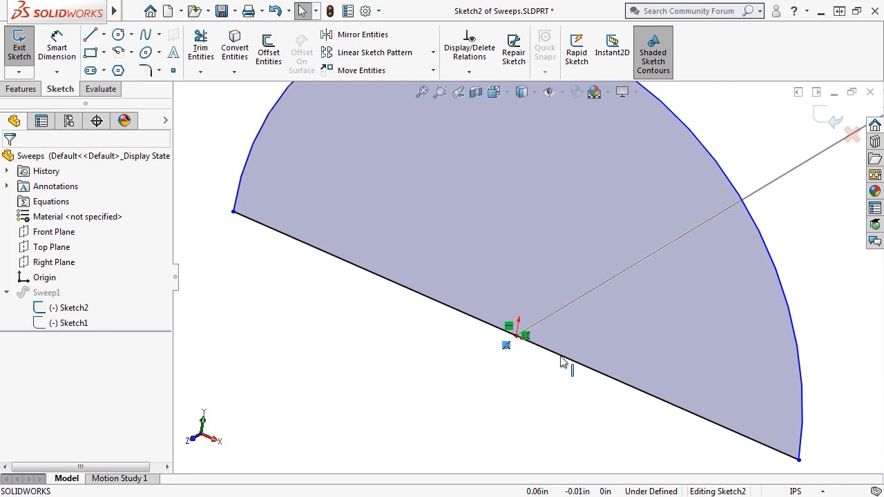
- Exit the profile sketch and return to the isometric view of the whole swept paper clip
left_click(828, 122)
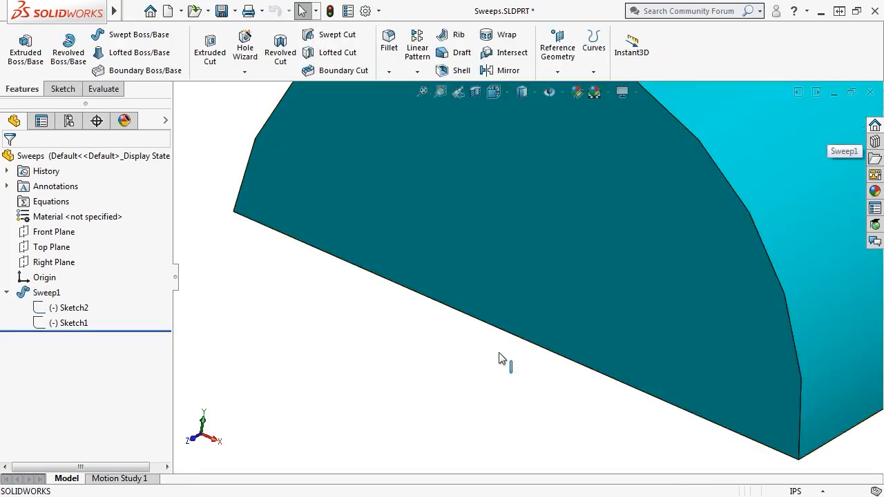
scroll(474, 375, "up", 5)
key("ctrl+7")
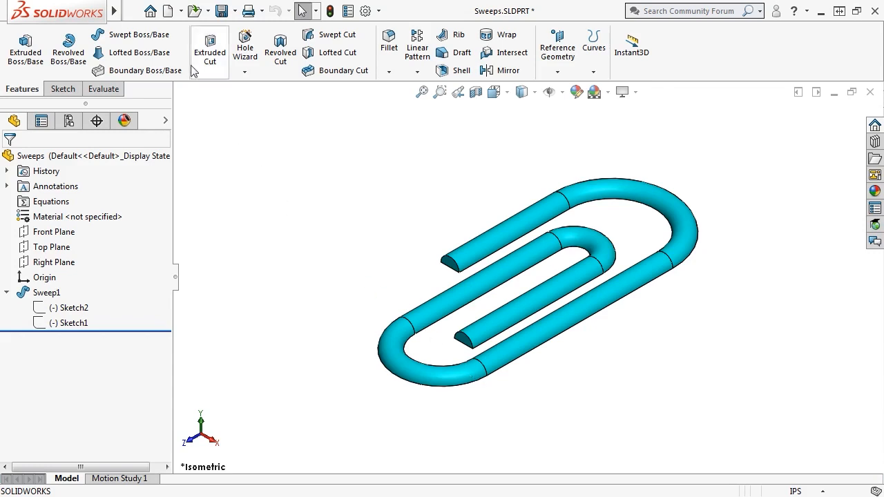
- Create a new part and start a sketch on its Front Plane
left_click(168, 10)
left_click(477, 417)
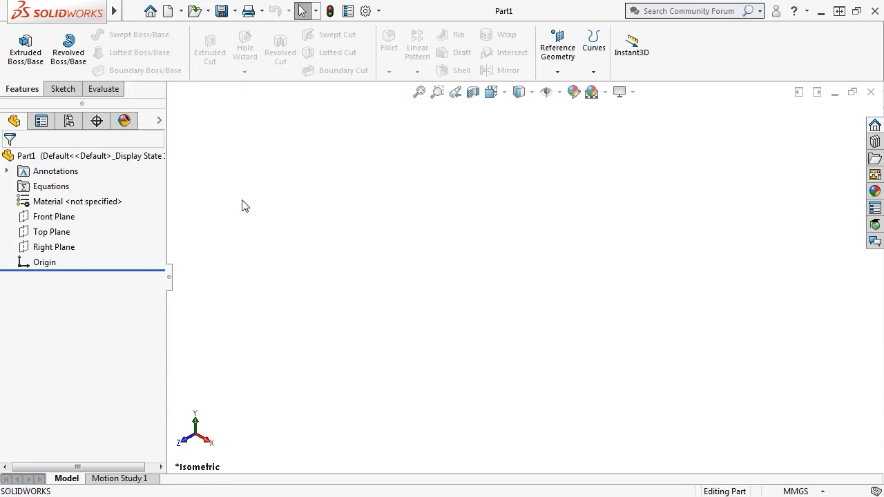
left_click(56, 217)
left_click(140, 195)
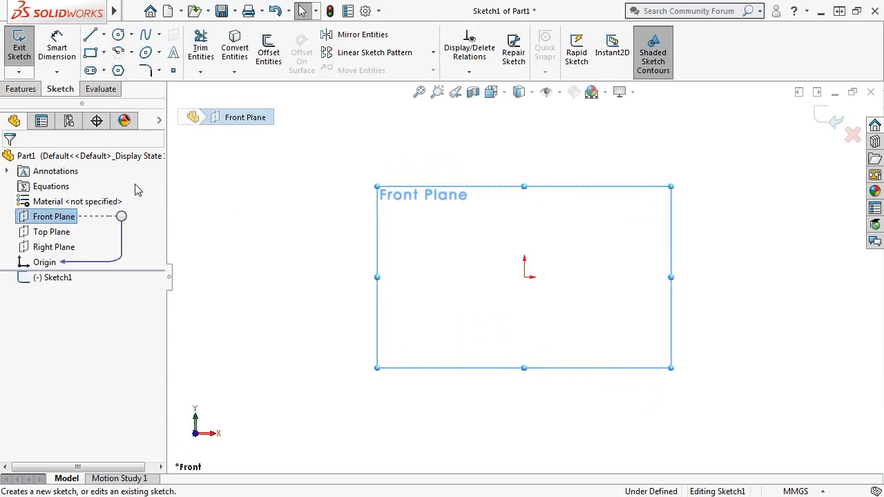
- Sketch a centerpoint arc of about 53 mm radius centred on the origin, opening downward across about 91 mm
left_click(122, 55)
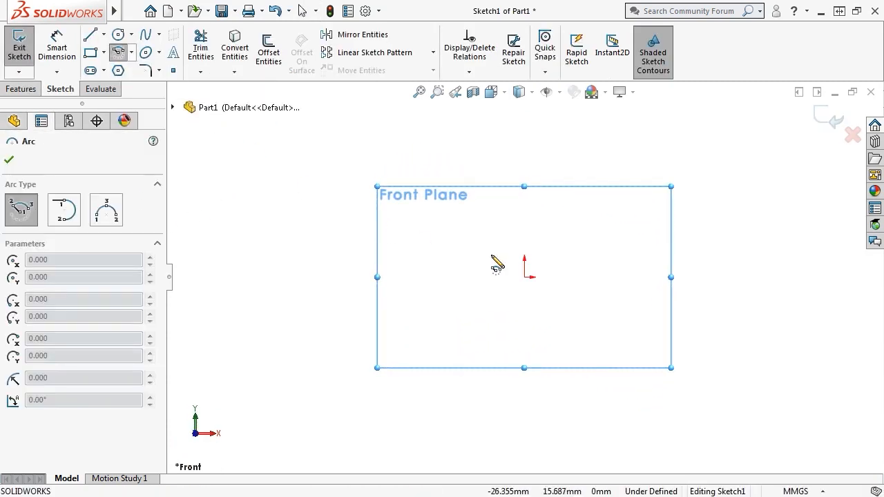
left_click(525, 277)
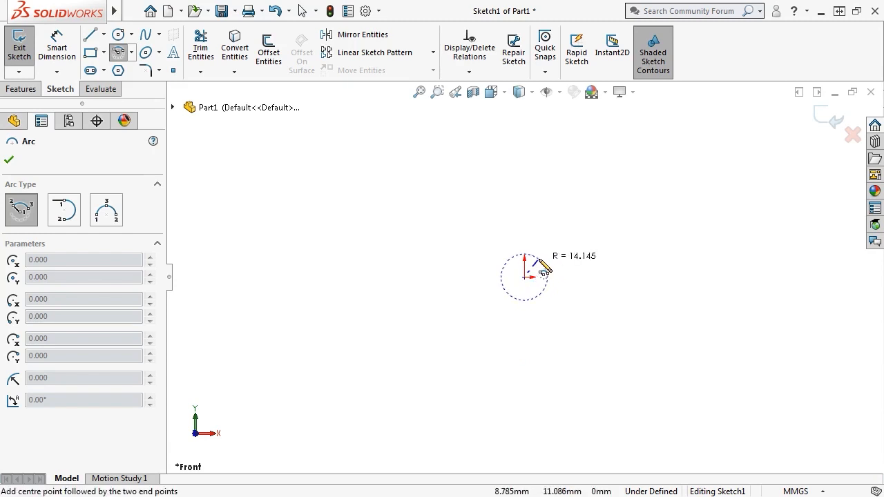
left_click(600, 234)
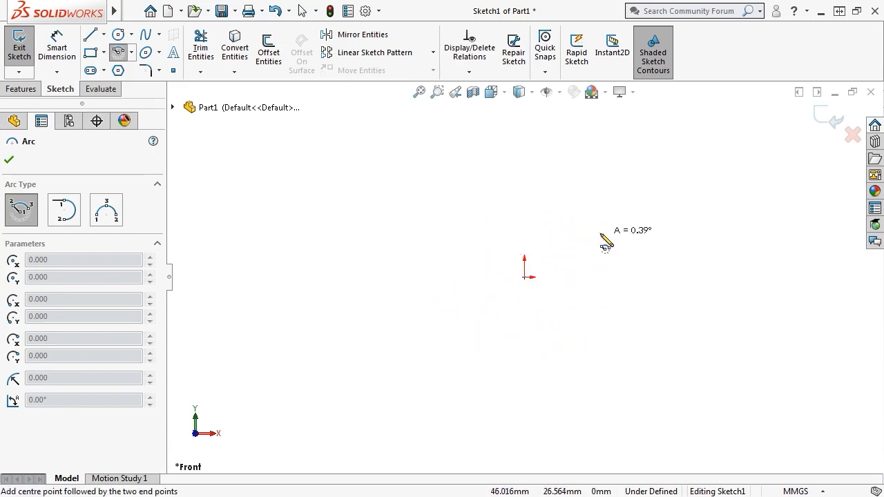
left_click(450, 231)
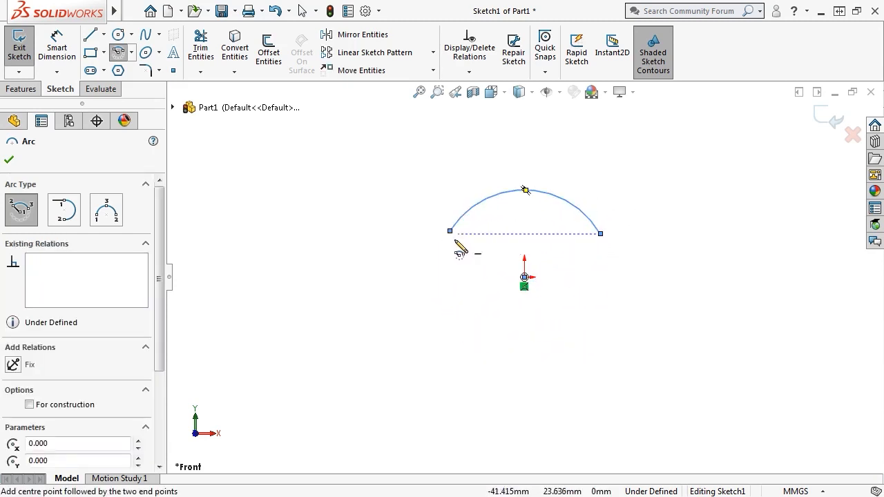
key("Escape")
- Close the profile below the arc with two vertical lines from its endpoints joined by a horizontal line
key("s")
left_click(426, 286)
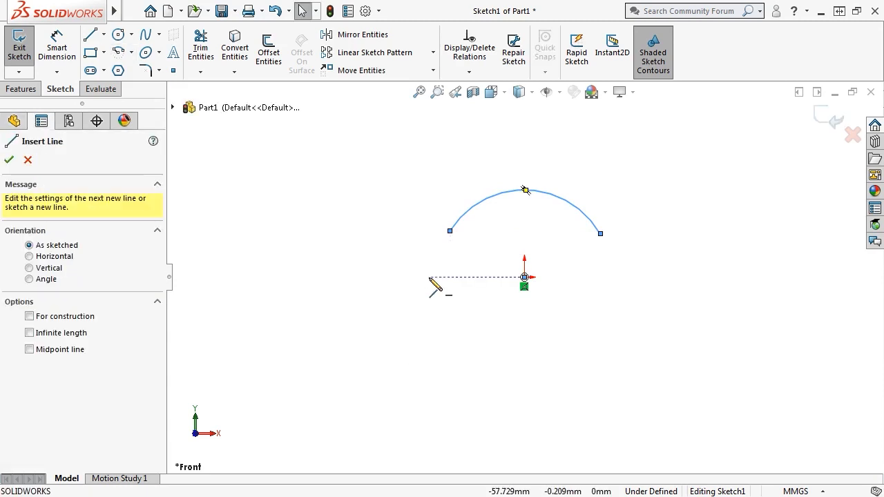
left_click(451, 231)
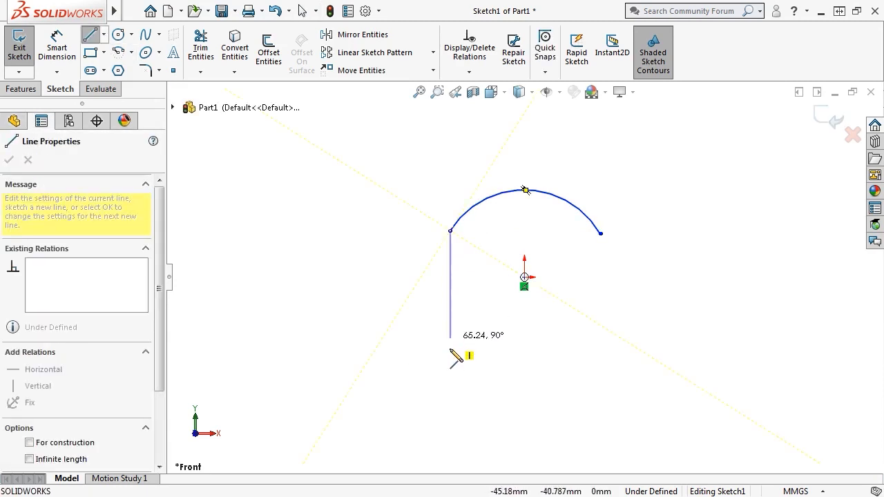
left_click(450, 363)
left_click(600, 364)
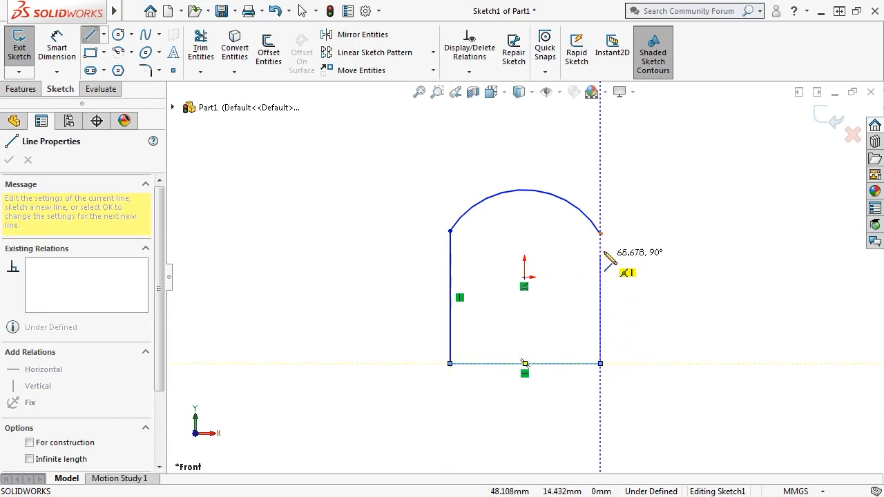
left_click(600, 234)
key("Escape")
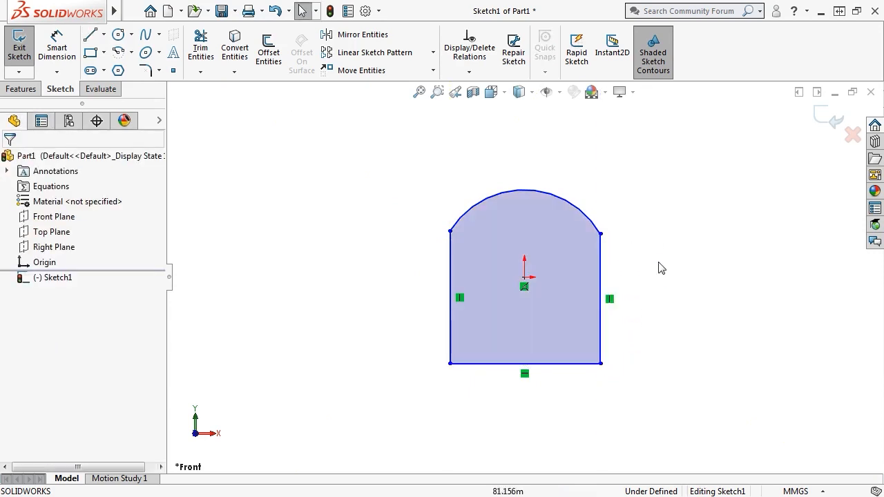
- Make the arc tangent to the vertical line on the profile's right side
left_click(600, 234)
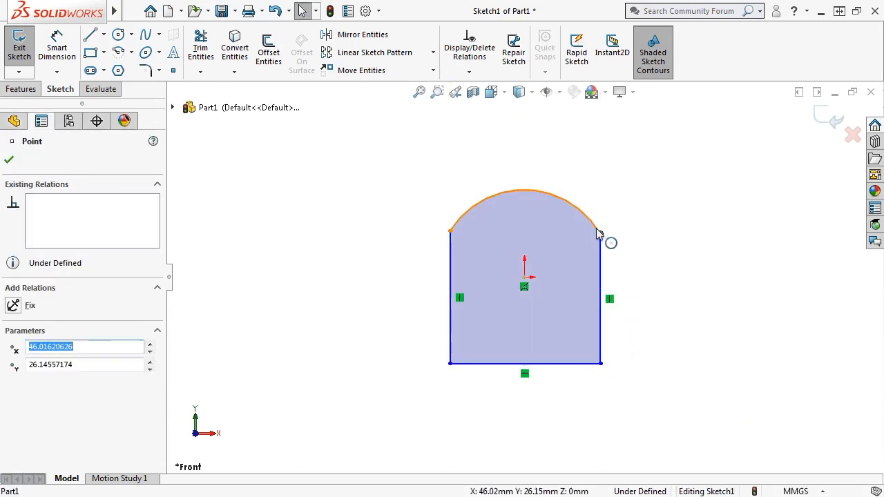
left_click(608, 240, "ctrl")
left_click(646, 254)
left_click(598, 238)
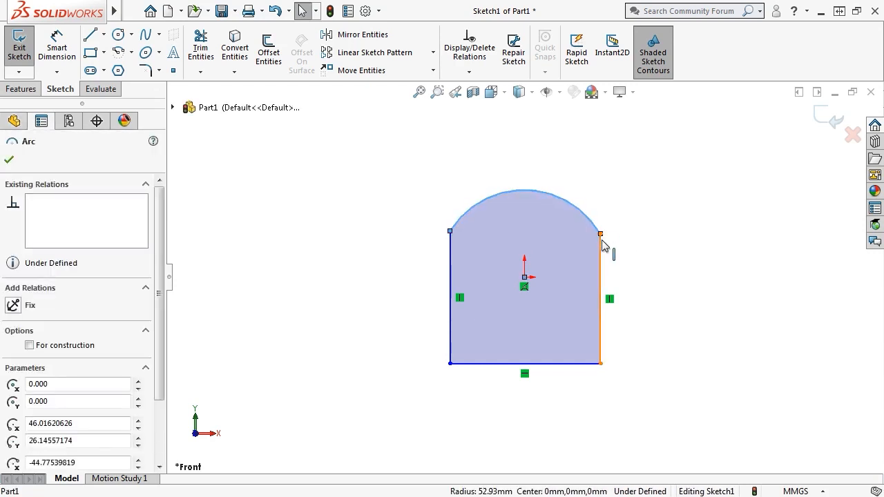
left_click(602, 248, "ctrl")
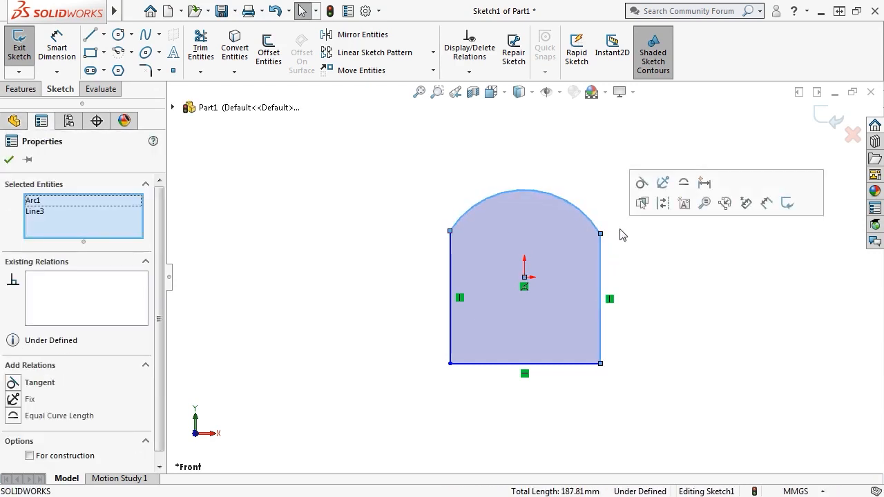
left_click(641, 183)
- Make the arc tangent to the profile's left vertical line and exit the sketch
left_click(529, 182)
left_click(456, 220)
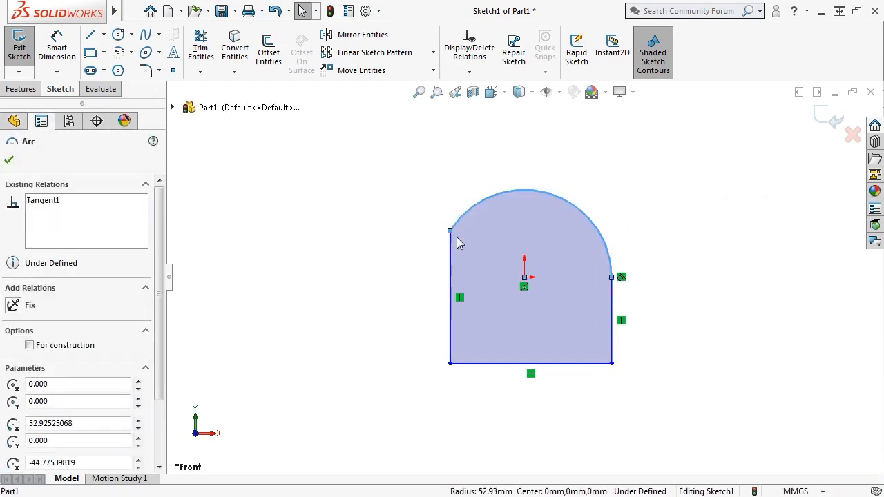
left_click(452, 248, "ctrl")
left_click(492, 187)
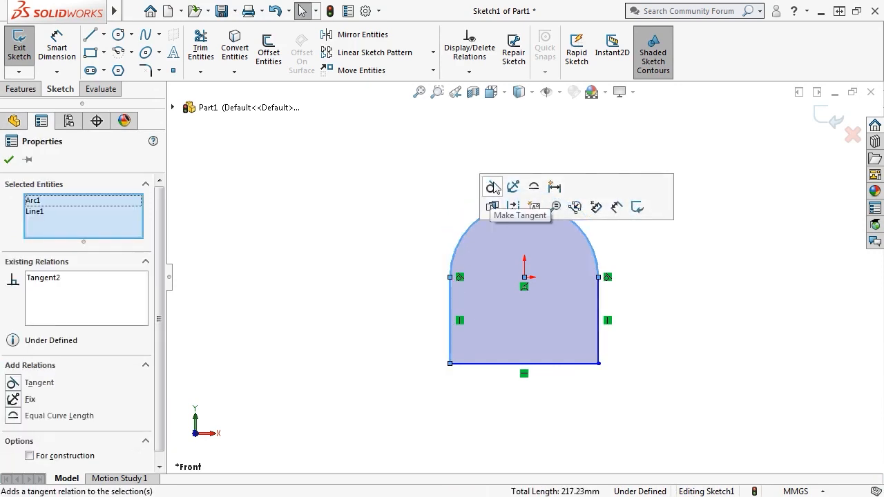
left_click(426, 213)
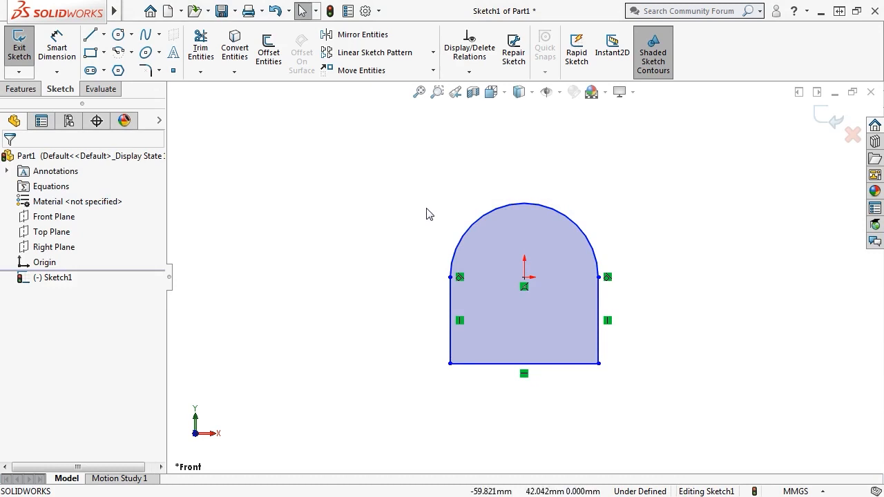
left_click(826, 123)
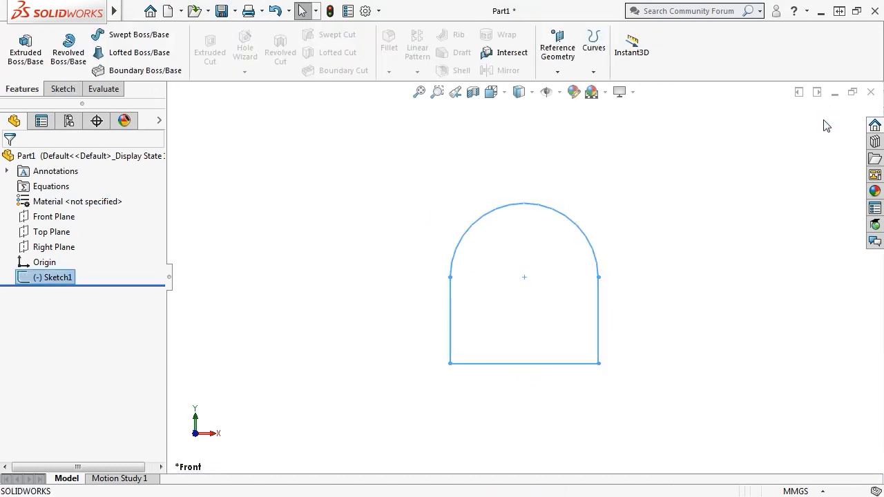
- Start a sketch on the Top Plane and orient the model to the Top view
left_click(80, 235)
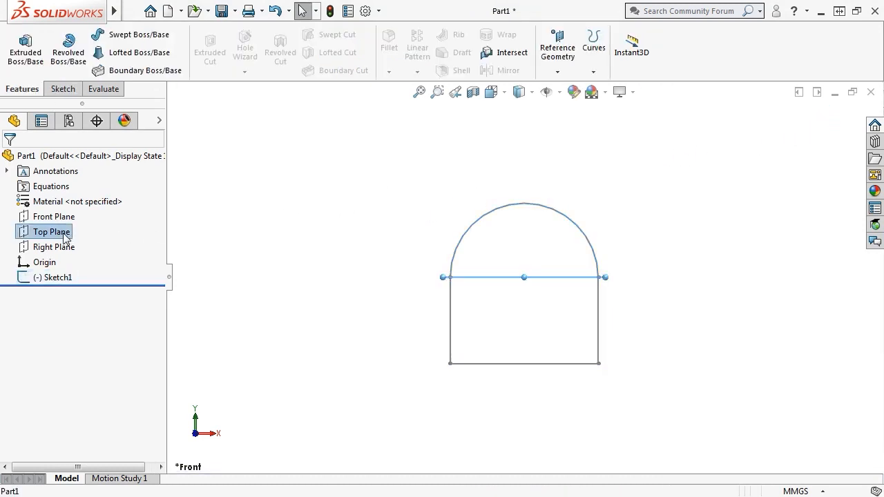
left_click(79, 212)
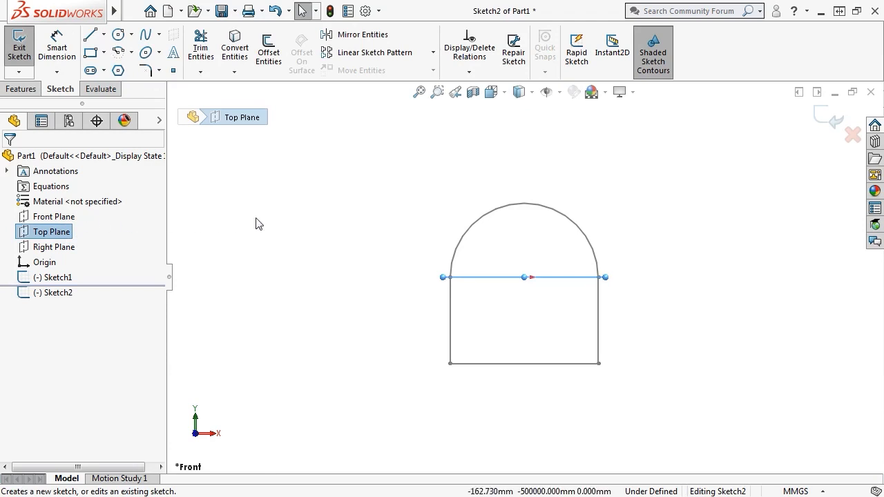
left_click(504, 96)
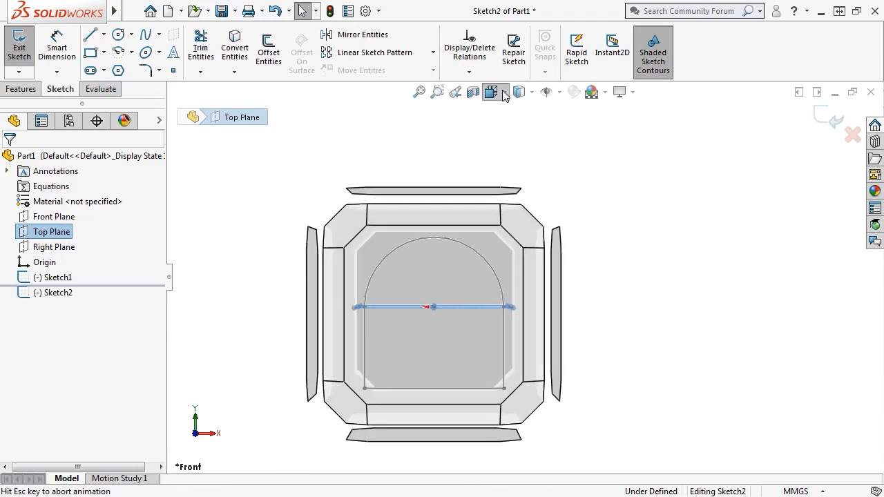
left_click(568, 174)
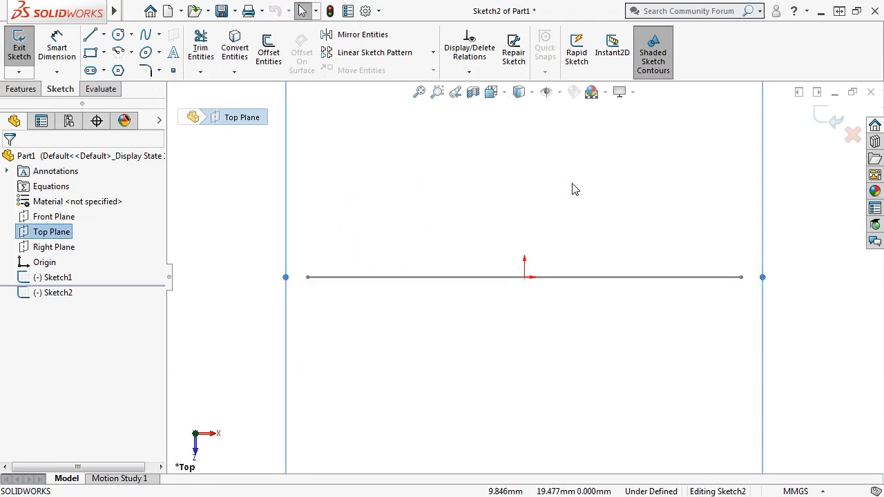
scroll(597, 222, "up", 4)
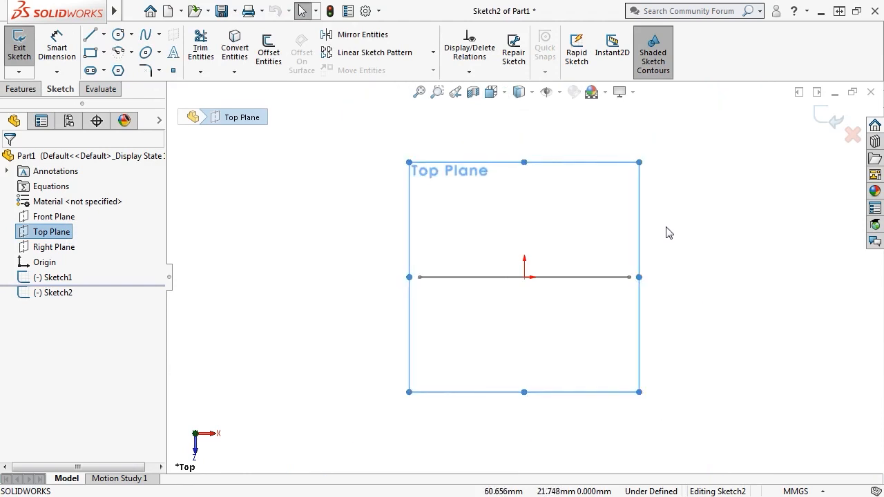
- Begin the sweep path with a vertical line about 102 mm long going up from the origin
key("s")
left_click(678, 242)
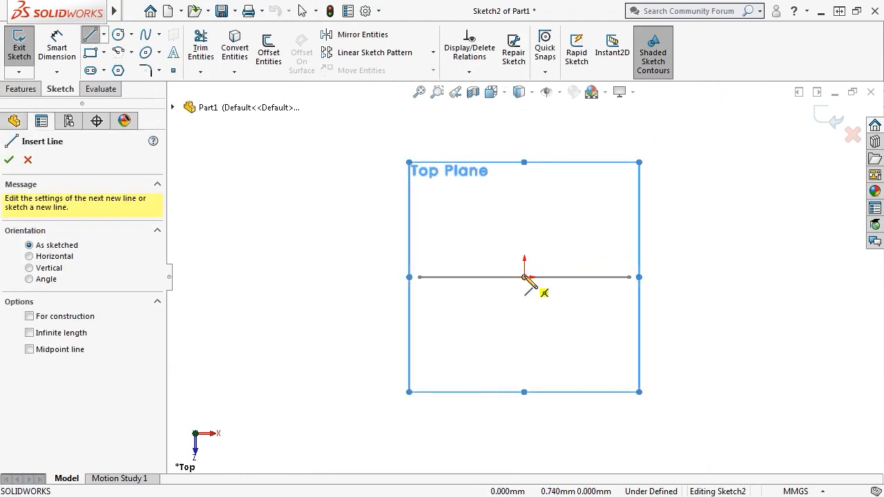
left_click(524, 277)
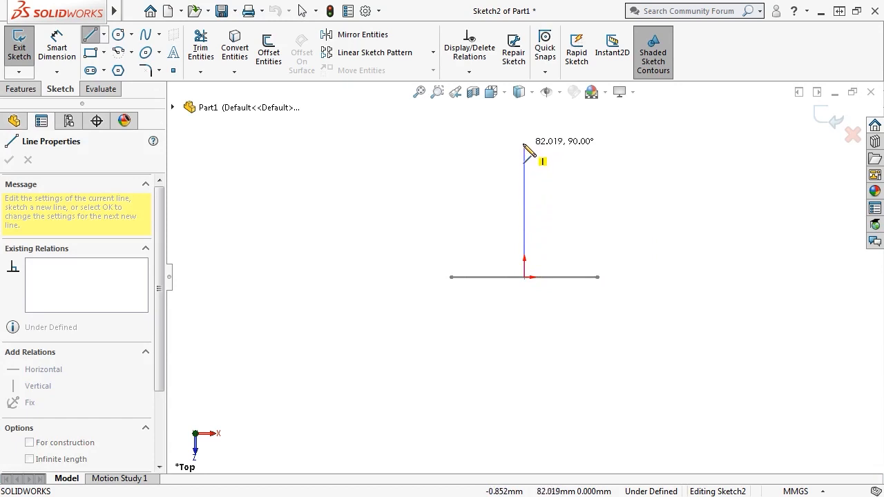
left_click(524, 146)
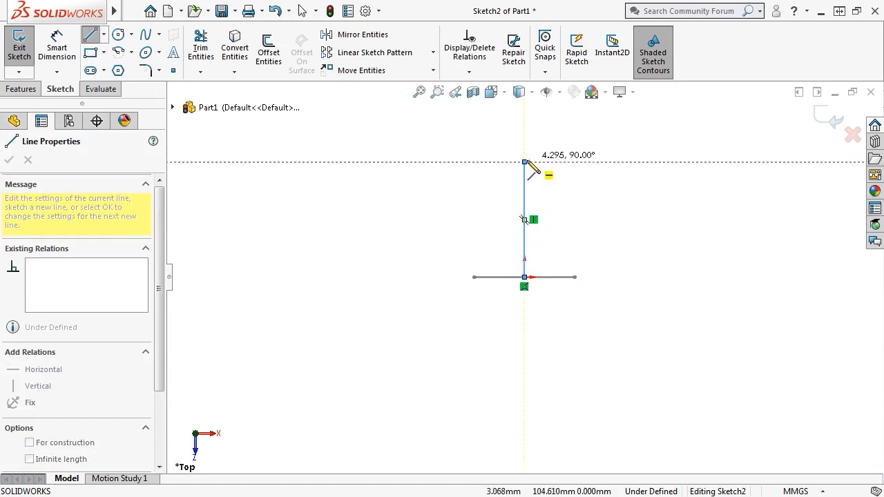
- Continue the path with two tangent arcs forming an S-bend to the right, the second one ending vertically
key("z")
key("z")
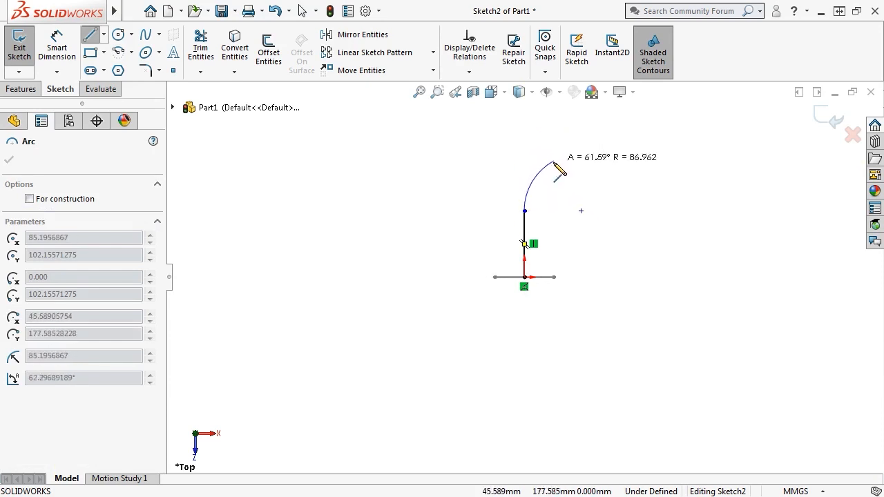
left_click(551, 171)
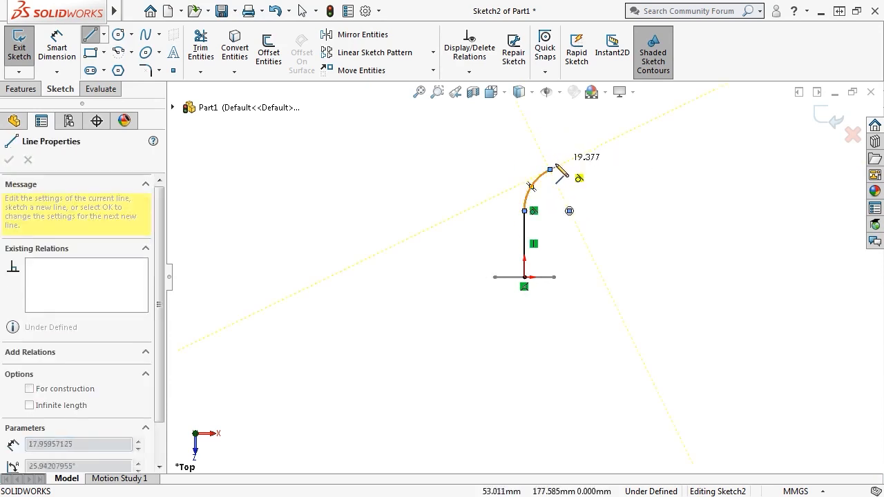
key("z")
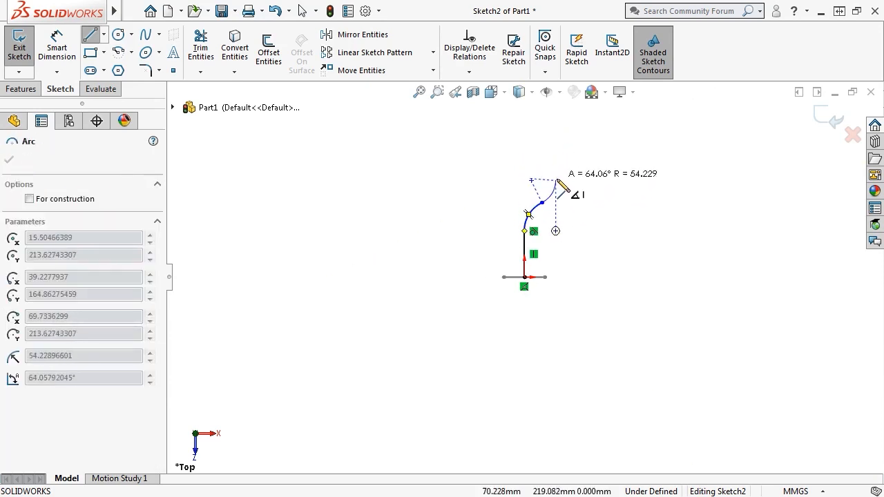
scroll(557, 183, "down", 2)
scroll(556, 187, "down", 1)
left_click(547, 203)
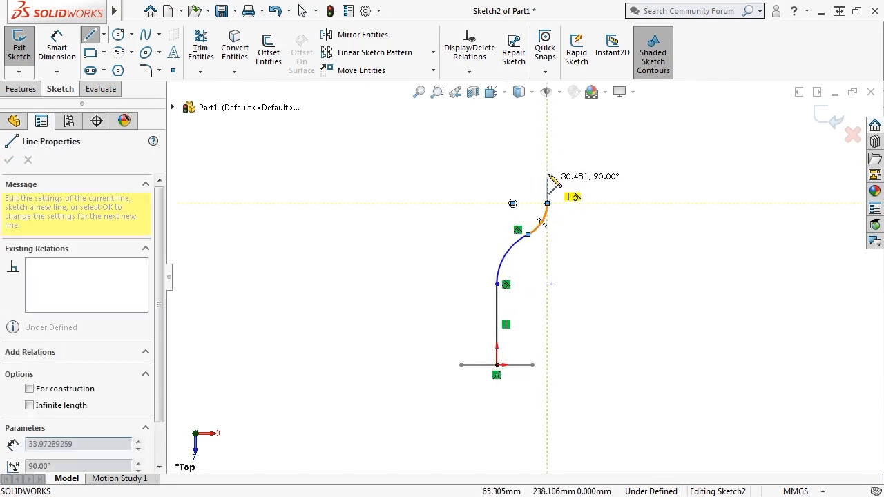
- Finish the sweep path with a vertical line going up from the end of the S-bend's second arc
left_click(547, 117)
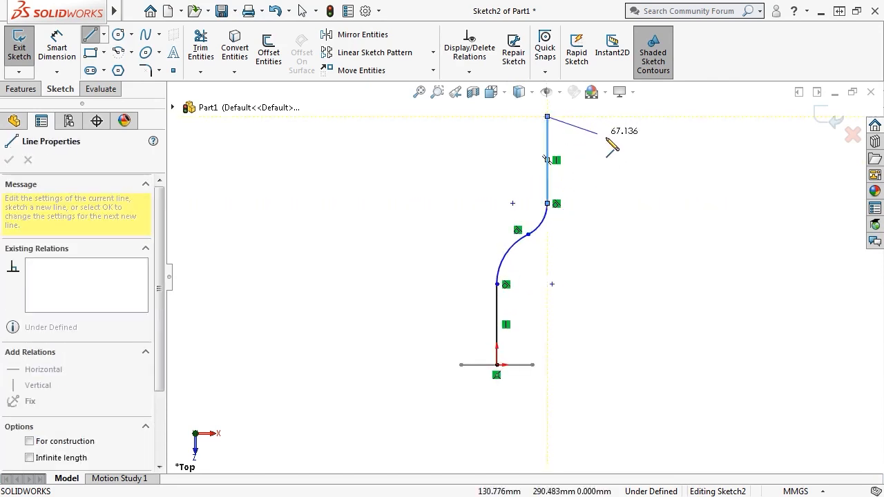
key("Escape")
- Reshape the path by moving its arc endpoints into a wider, smoother S-bend, and exit the sketch
left_click_drag(548, 204, 566, 181)
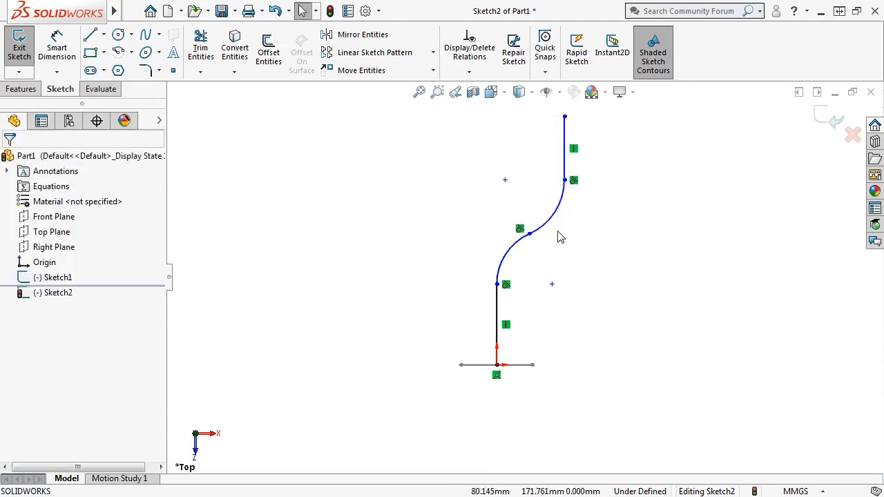
mouse_move(529, 233)
left_mouse_down()
mouse_move(541, 213)
mouse_move(533, 224)
left_mouse_up()
left_click_drag(497, 263, 497, 296)
left_click_drag(565, 180, 565, 116)
scroll(573, 138, "up", 1)
key("Escape")
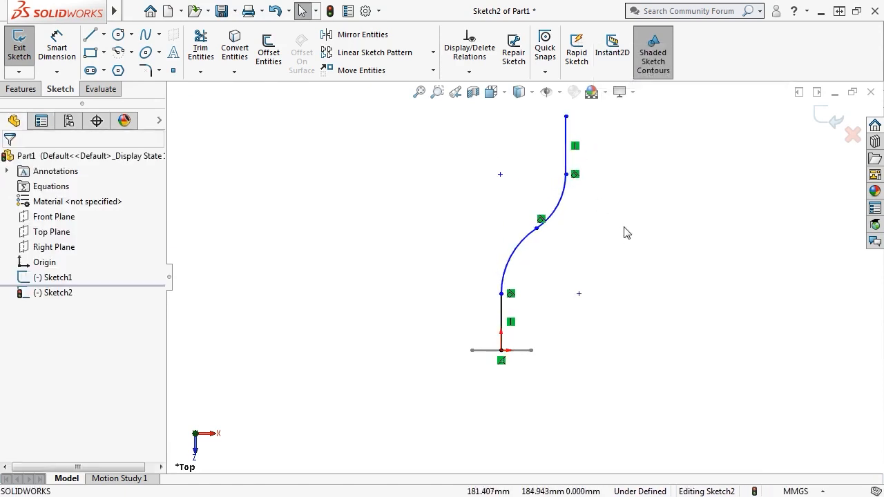
left_click(829, 120)
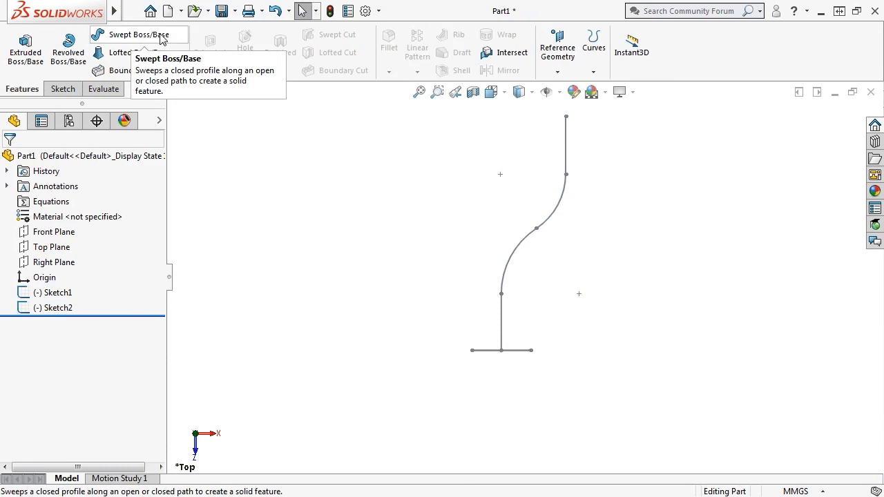
- Start a Swept Boss/Base with Sketch1 as the profile and the S-shaped Sketch2 as the path
mouse_move(113, 10)
left_click(183, 11)
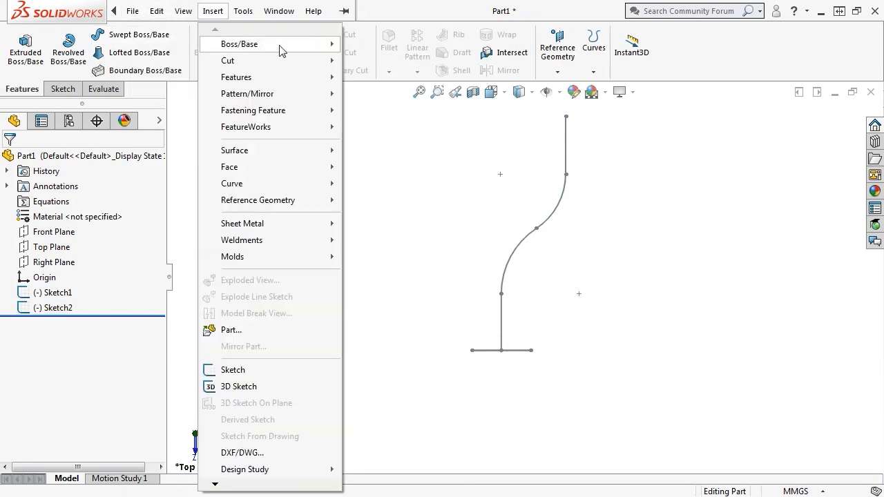
mouse_move(282, 49)
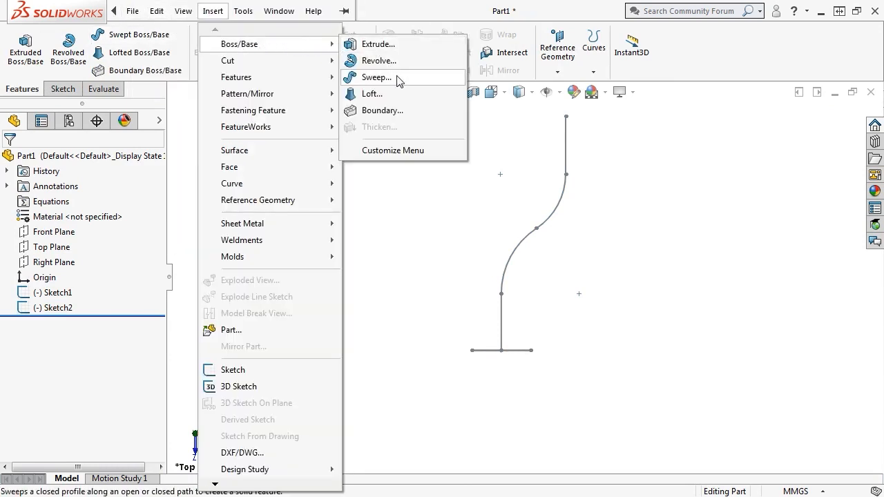
left_click(378, 78)
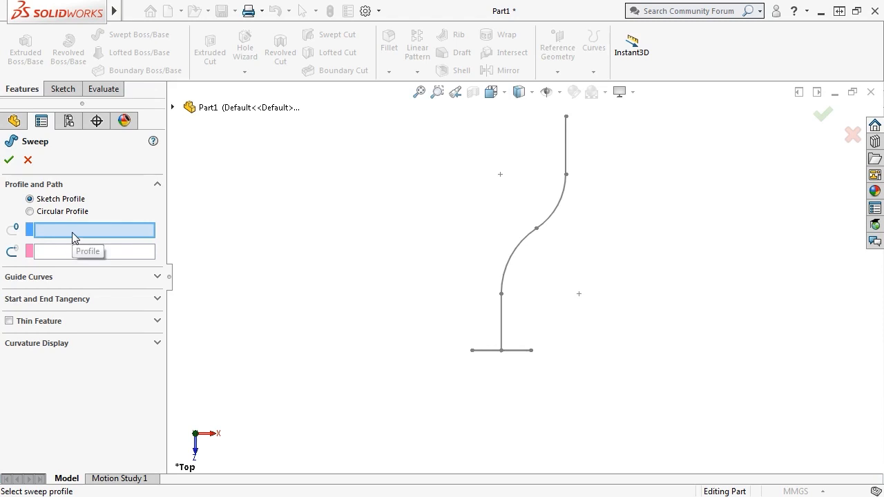
middle_click_drag(415, 316, 421, 366)
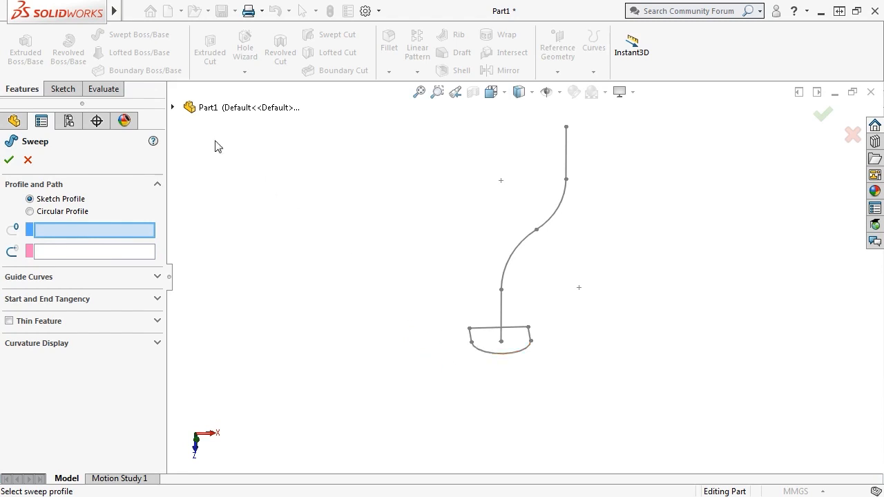
left_click(173, 108)
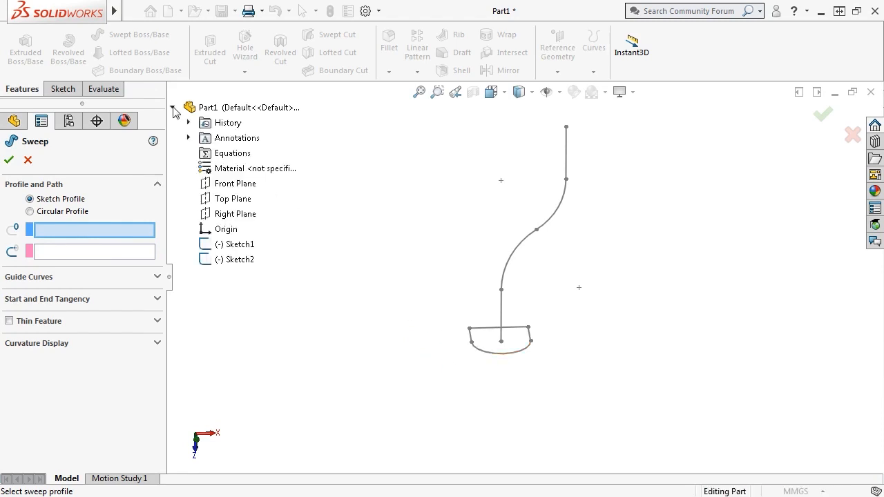
left_click(226, 244)
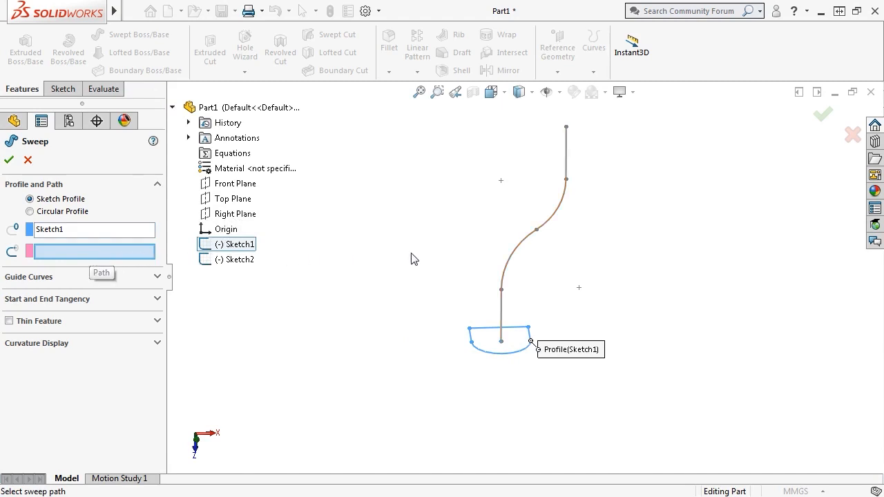
left_click(514, 254)
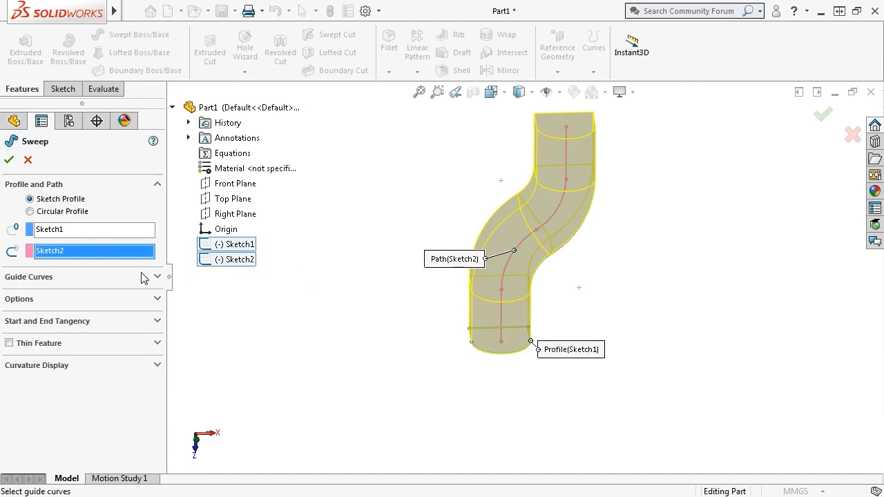
- Try the Keep Normal Constant profile orientation in the sweep's options
left_click(122, 298)
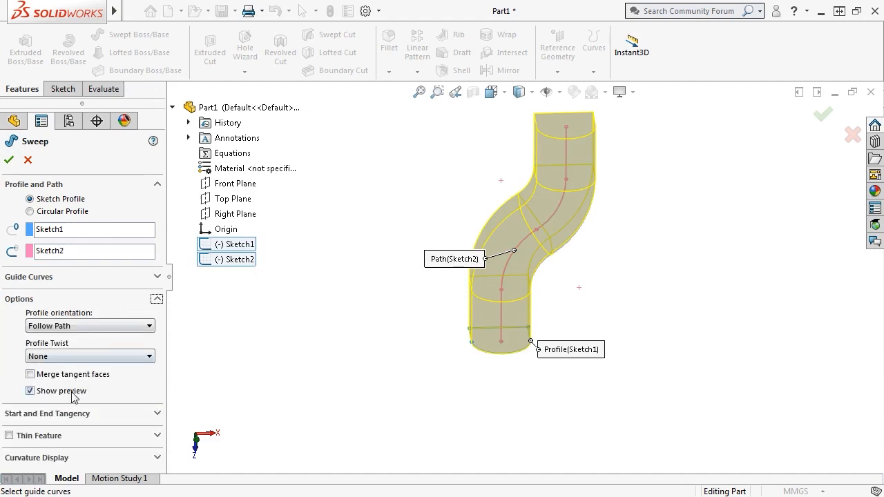
middle_click_drag(444, 350, 378, 157)
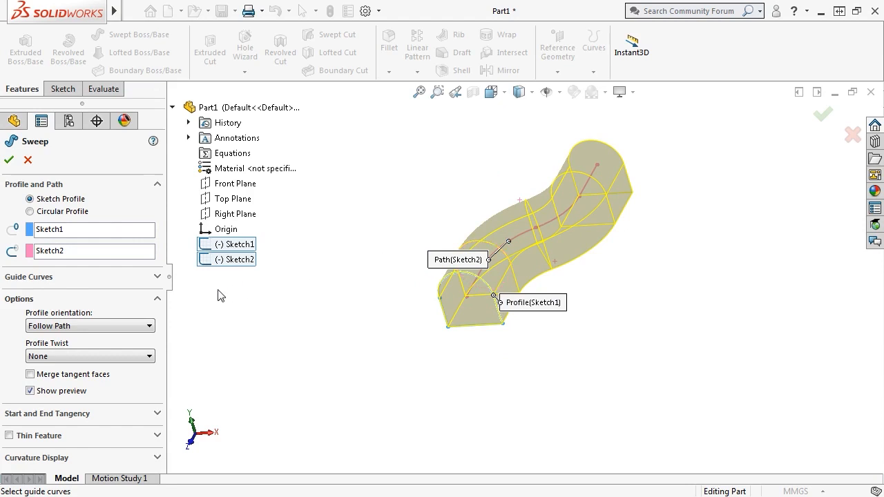
left_click(105, 333)
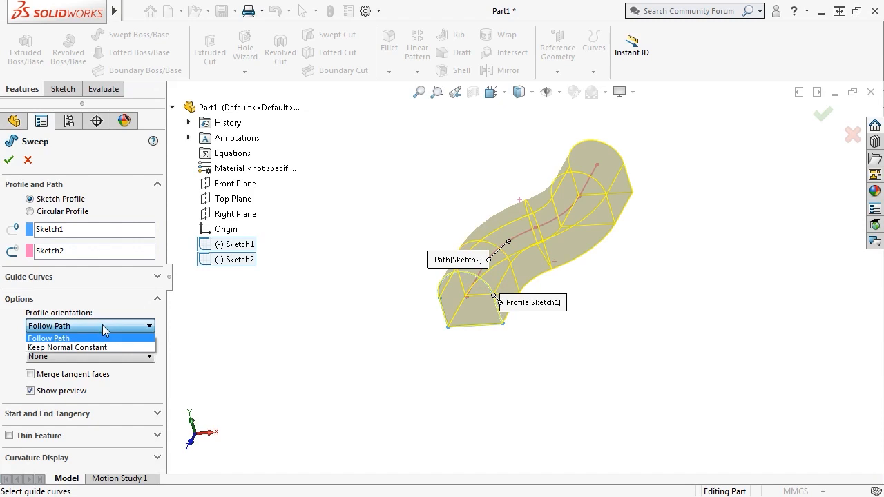
left_click(102, 325)
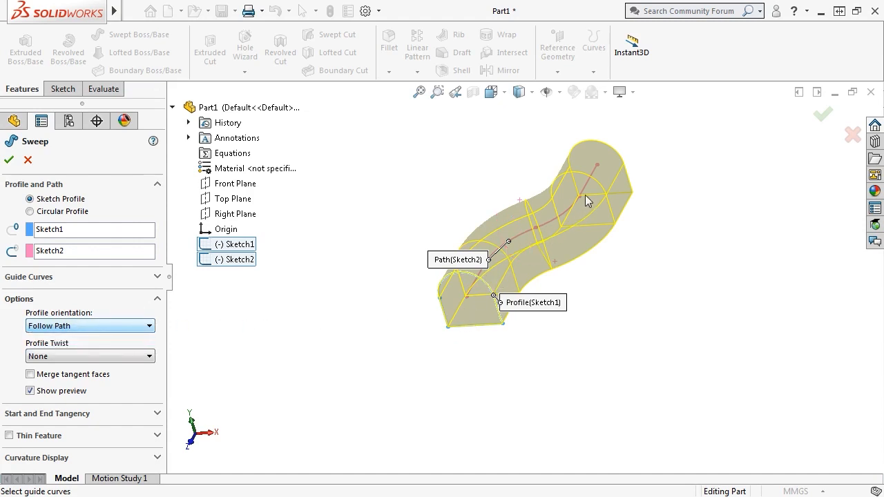
left_click(107, 325)
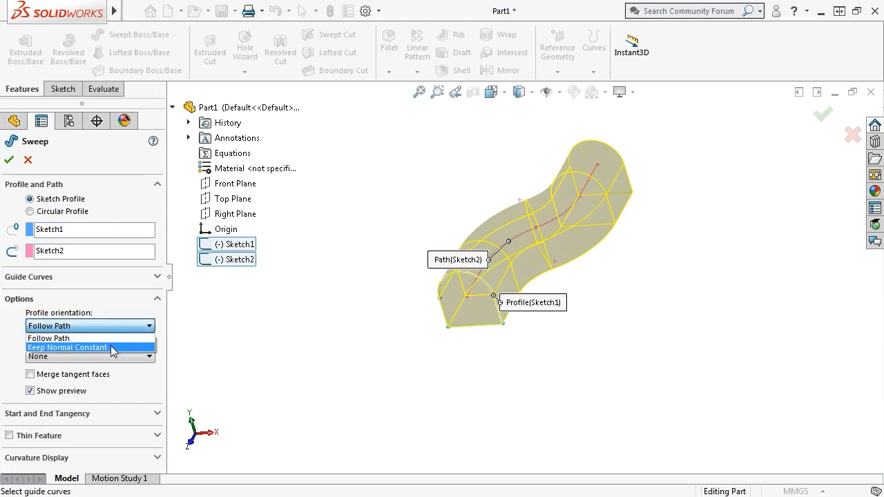
left_click(110, 347)
middle_click_drag(387, 312, 408, 431)
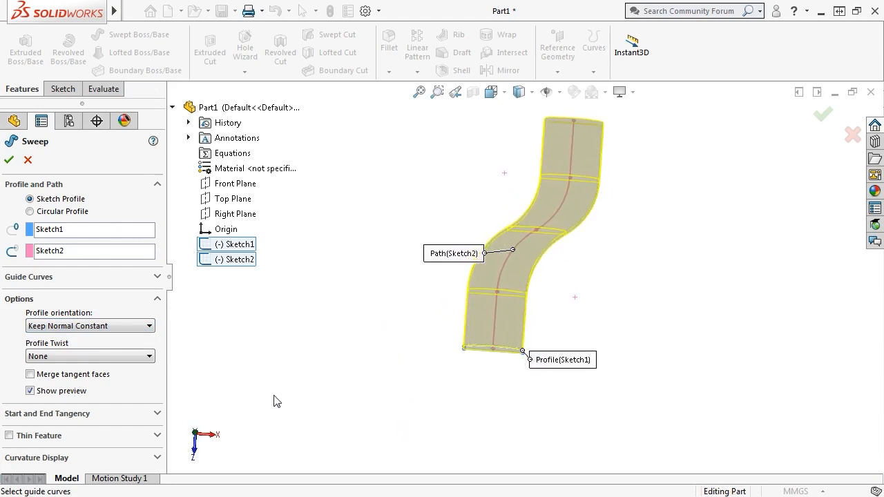
- Create the sweep with the Follow Path profile orientation and show it in isometric view
left_click(144, 328)
left_click(138, 337)
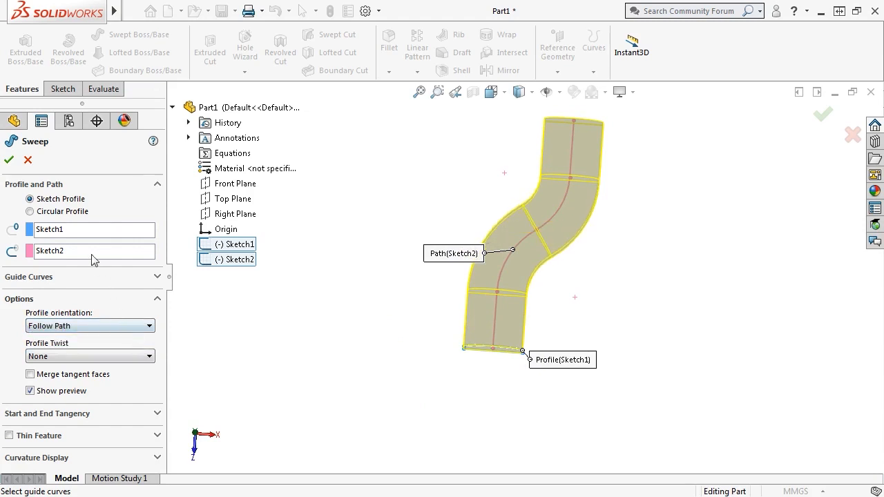
left_click(9, 159)
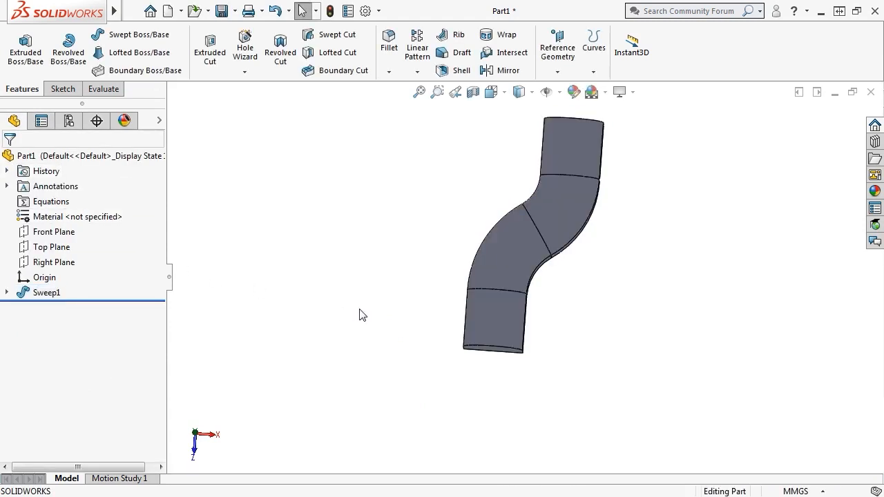
key("ctrl+7")
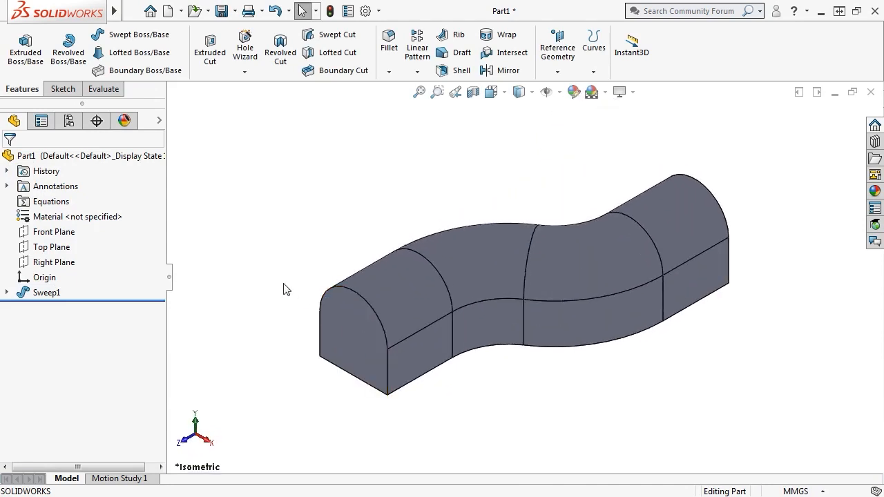
middle_click_drag(286, 290, 663, 343)
key("ctrl+7")
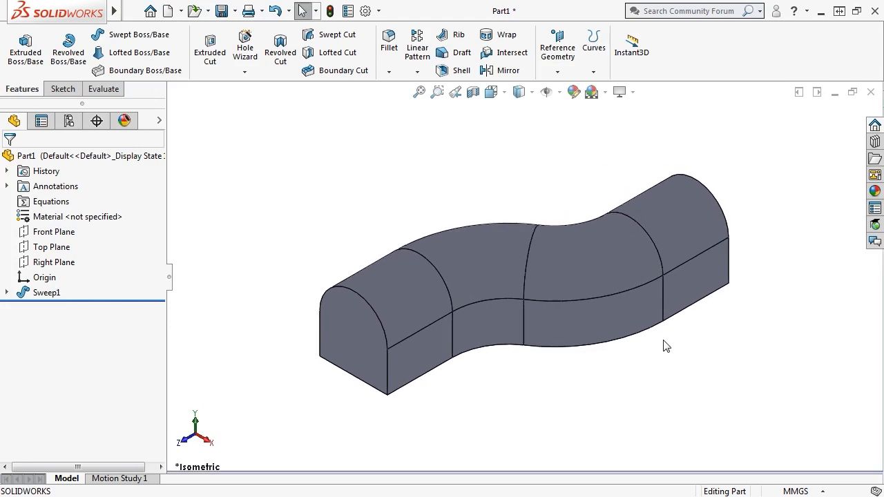
left_click(6, 293)
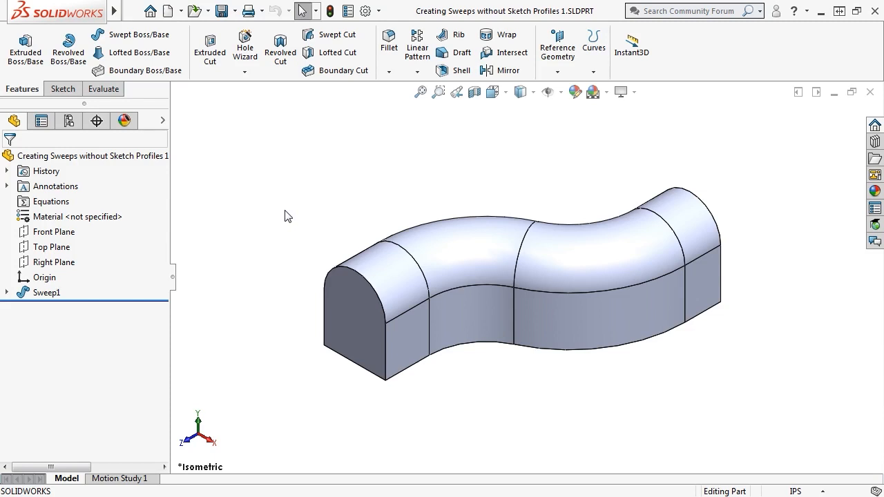
- In the Creating Sweeps without Sketch Profiles 1 part, delete the Sweep1 feature while keeping its sketches, and hide Sketch1
left_click(47, 292)
key("Delete")
left_click(376, 140)
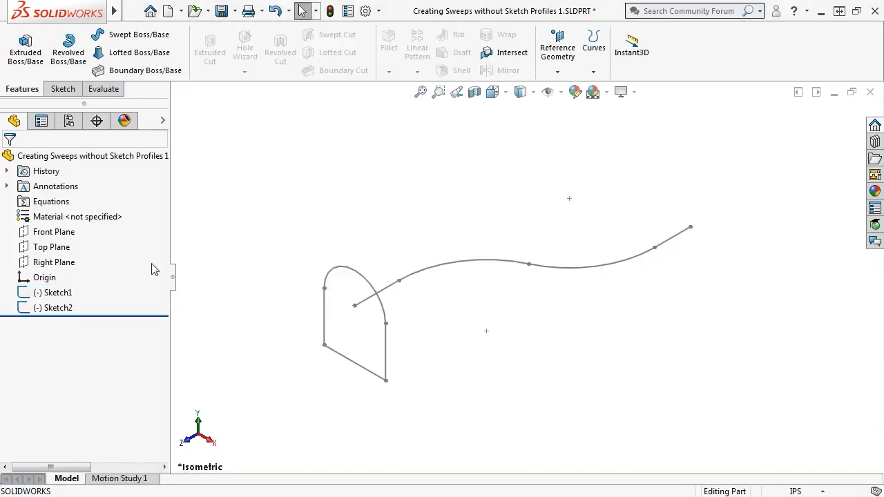
left_click(64, 293)
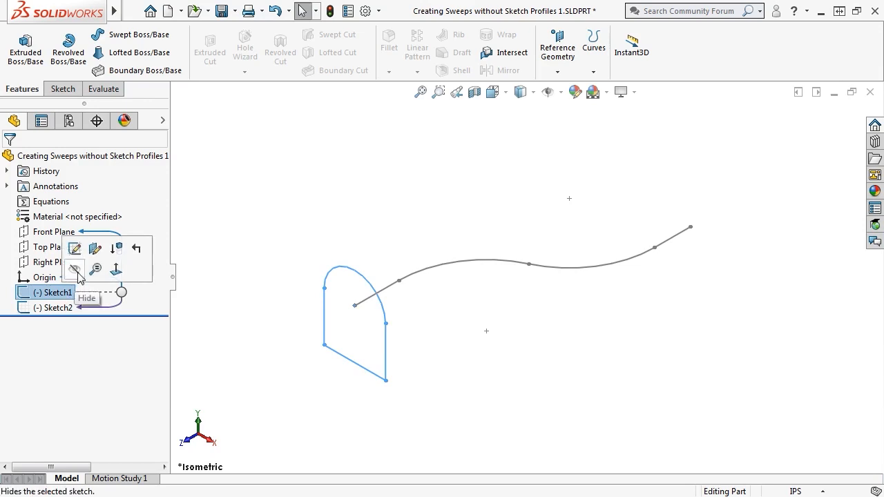
left_click(75, 269)
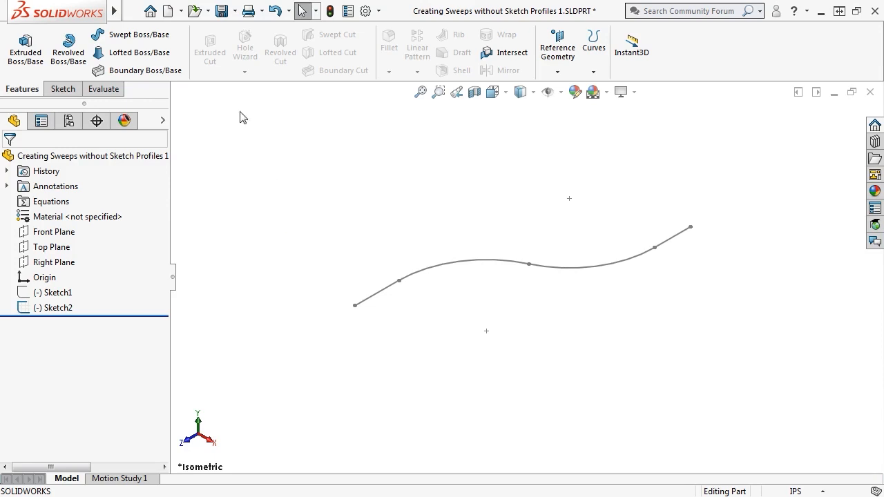
- Create a Swept Boss/Base along Sketch2 using a circular profile with a 1.00 in diameter
left_click(165, 37)
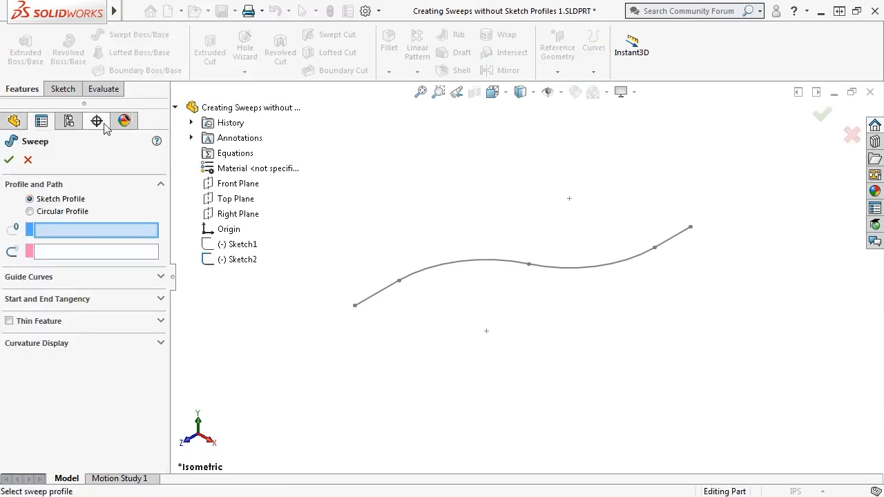
left_click(62, 212)
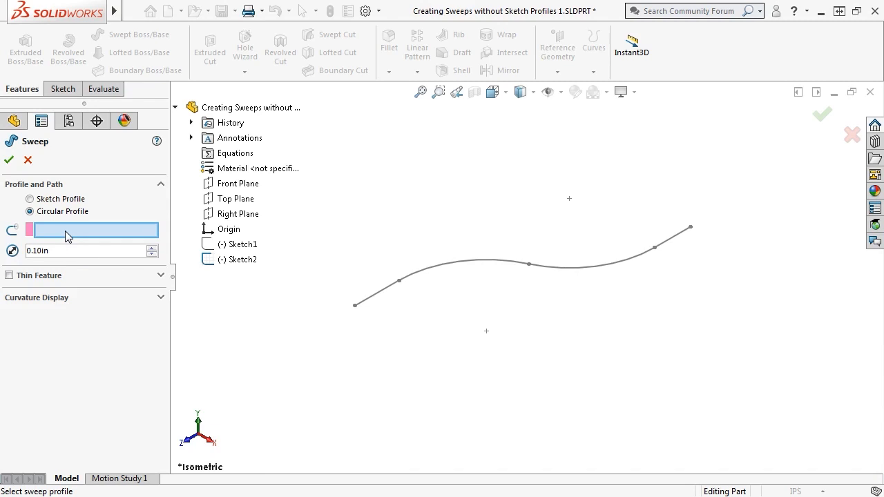
left_click(370, 304)
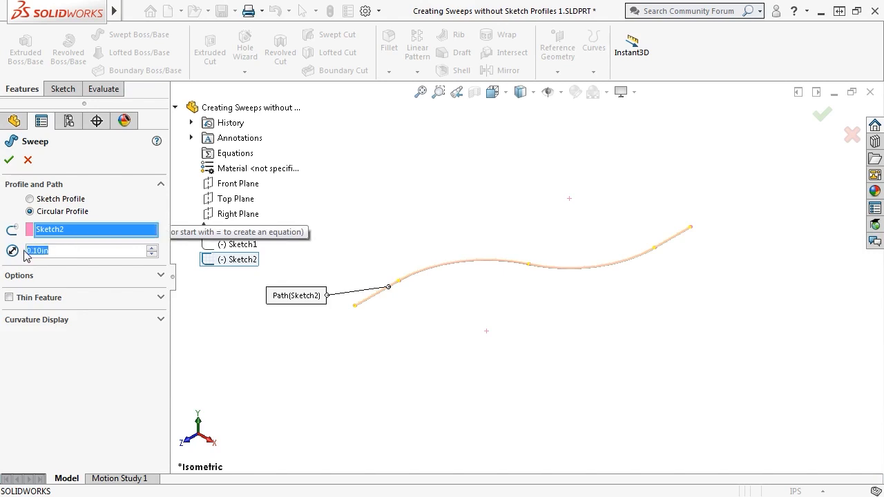
type("1")
key("Return")
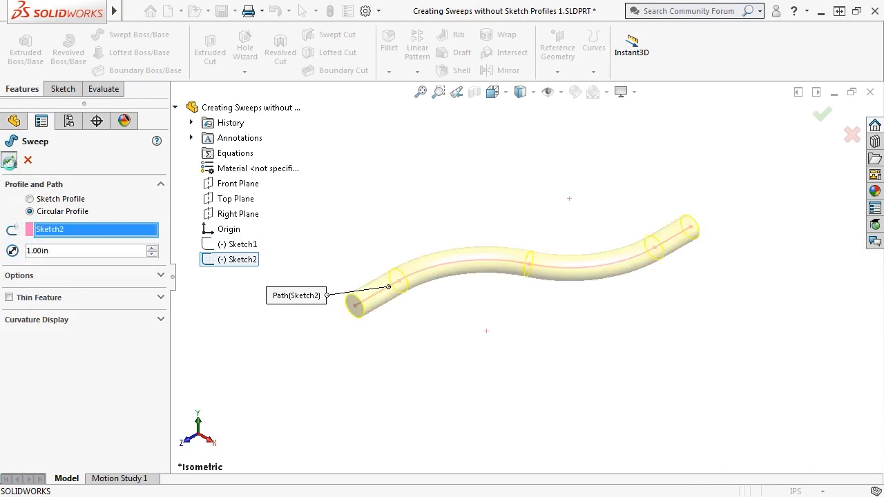
left_click(9, 161)
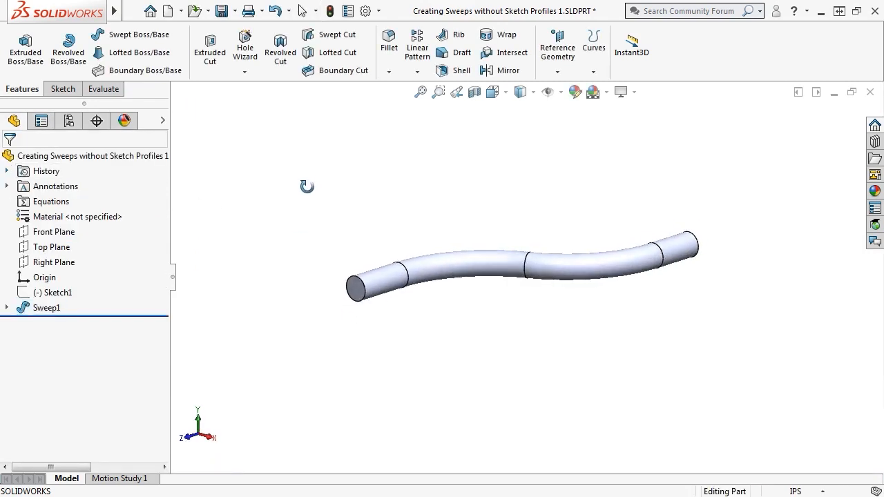
middle_click_drag(307, 187, 322, 221)
key("ctrl+7")
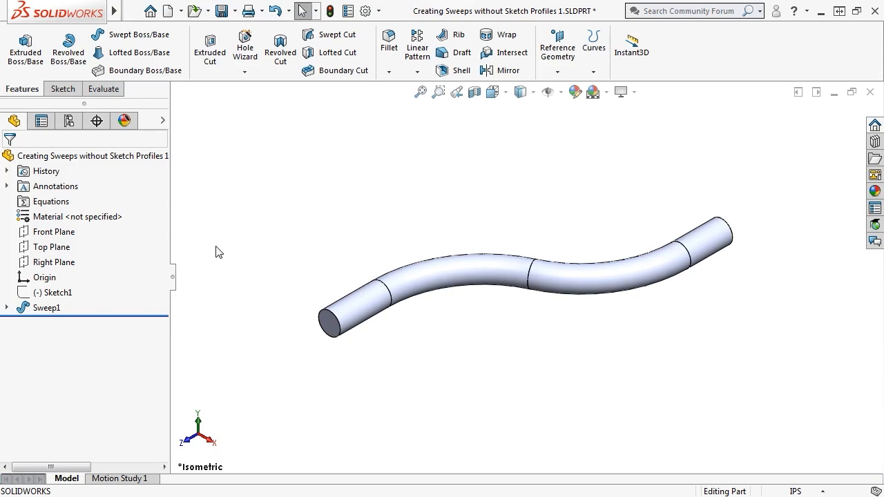
- Delete the circular-profile sweep, keeping its path sketch
right_click(45, 308)
left_click(69, 299)
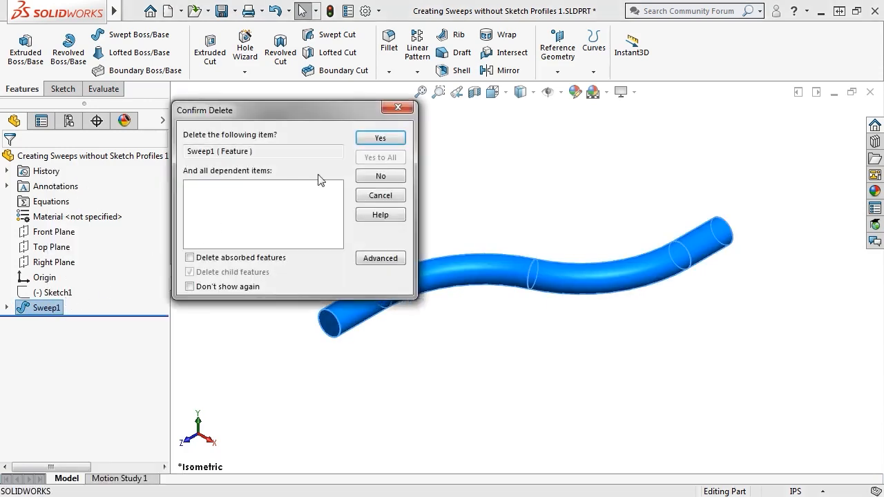
left_click(373, 138)
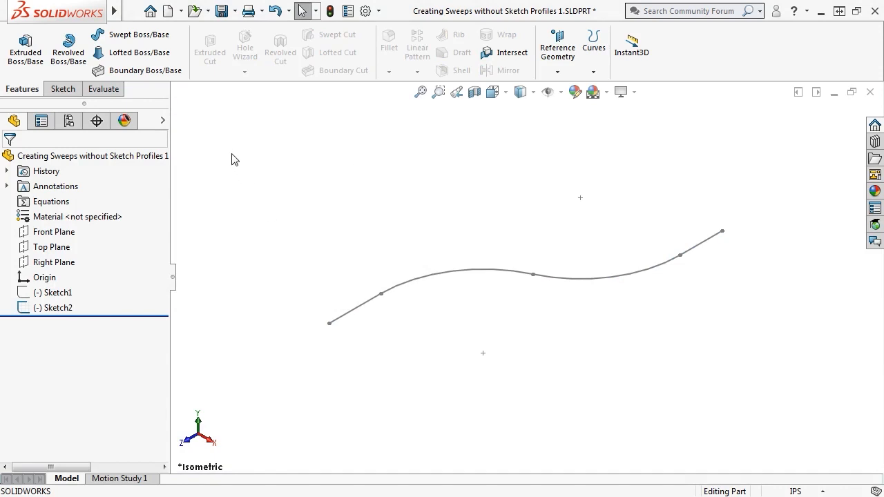
- Set up a Swept Boss/Base along Sketch2 with a circular profile 1.00 in in diameter
left_click(155, 36)
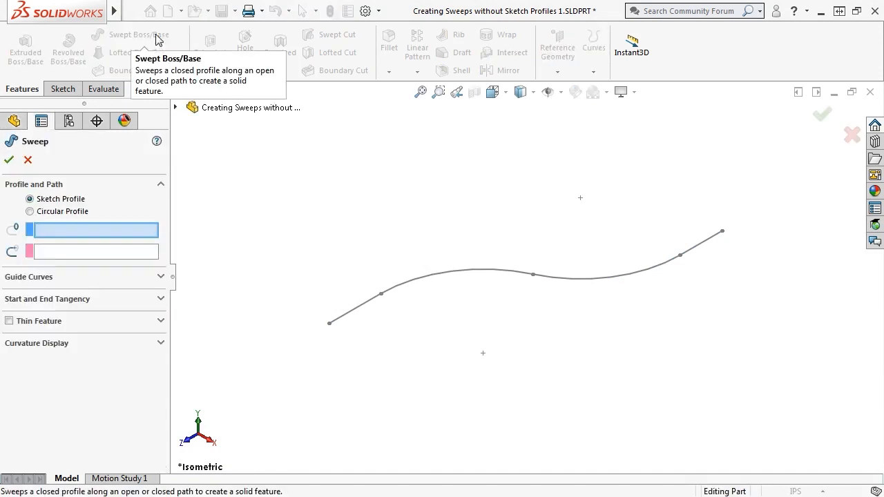
left_click(30, 212)
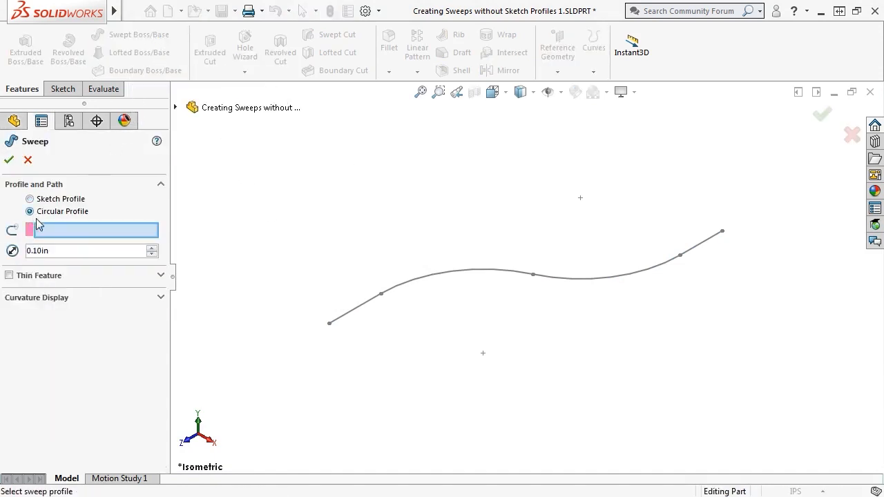
left_click(347, 318)
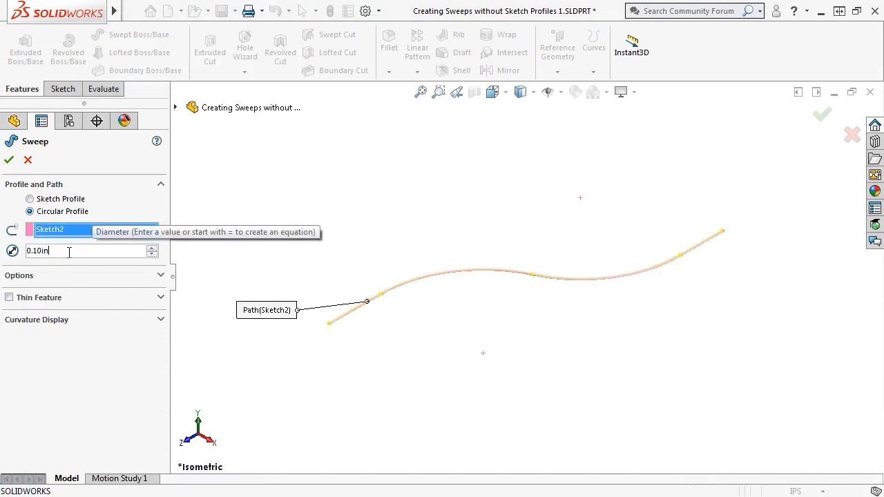
type("1")
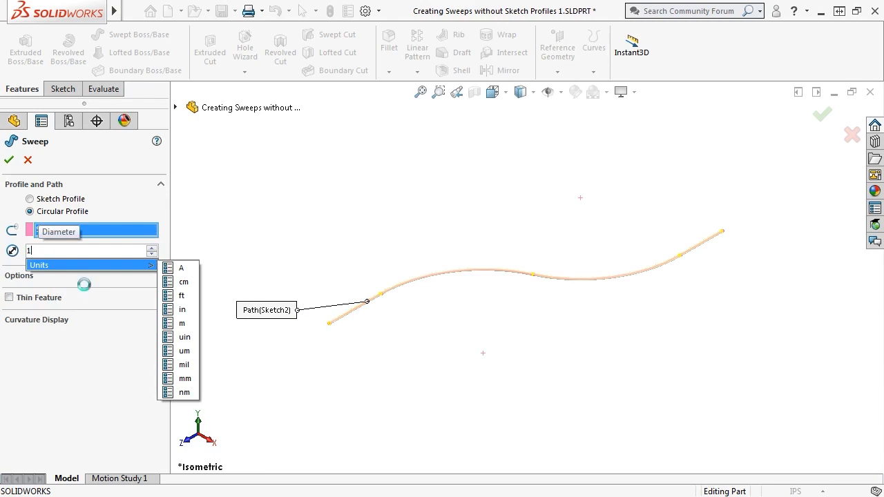
key("Return")
- Make the sweep a one-direction thin feature, increase its wall thickness, and create it as a hollow tube
left_click(9, 297)
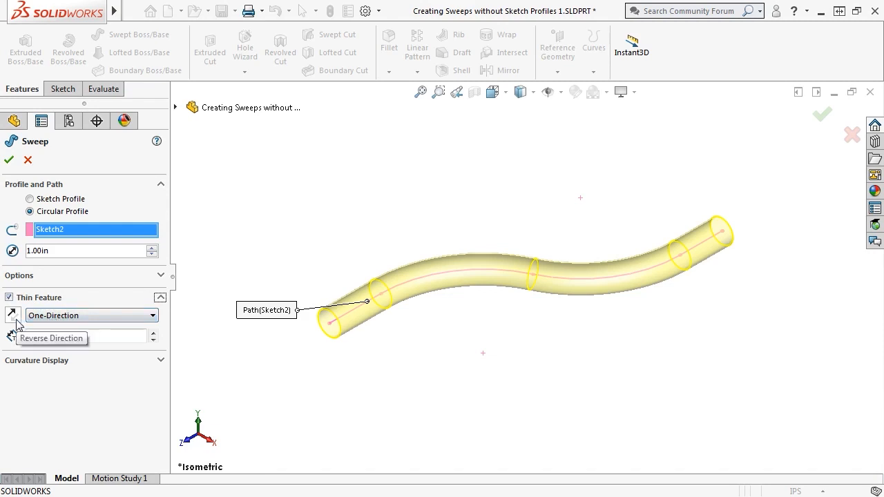
left_click(152, 332)
left_click(152, 332)
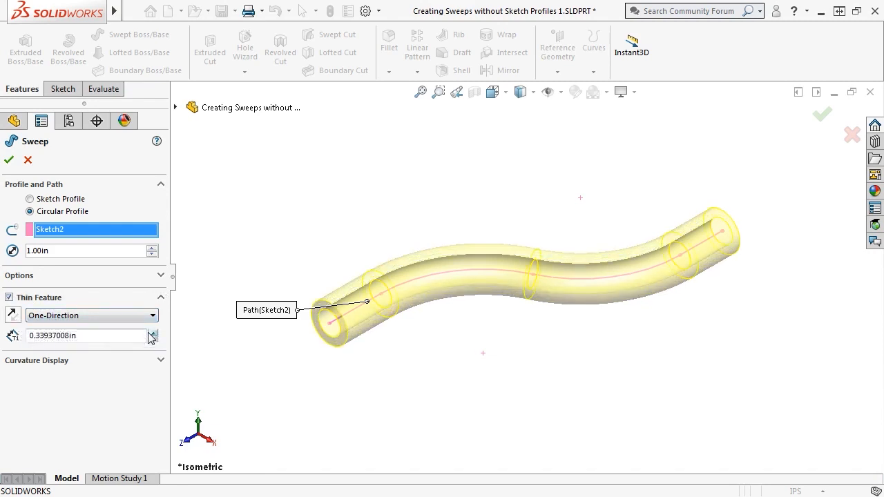
left_click(152, 332)
left_click(152, 332)
left_click(9, 159)
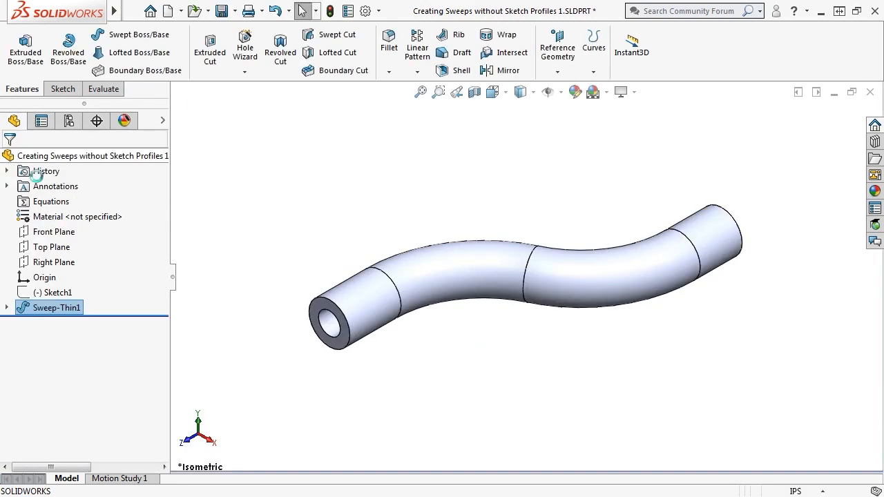
middle_click_drag(263, 233, 281, 213)
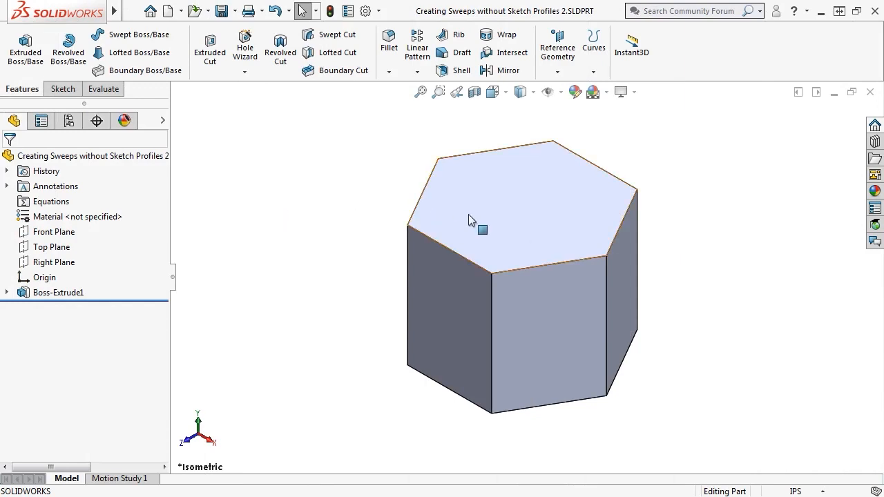
- Start a sketch on the Right Plane of the Creating Sweeps without Sketch Profiles 2 part and view it normal to the plane
left_click(54, 262)
left_click(66, 247)
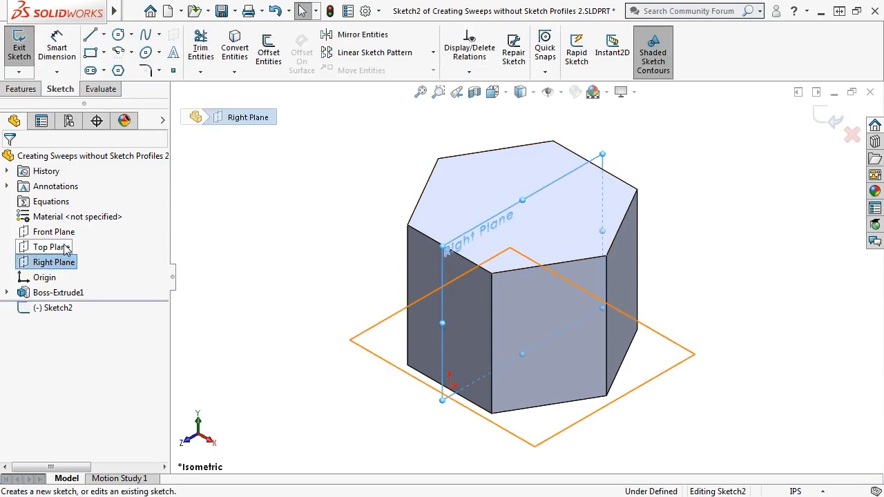
left_click(493, 93)
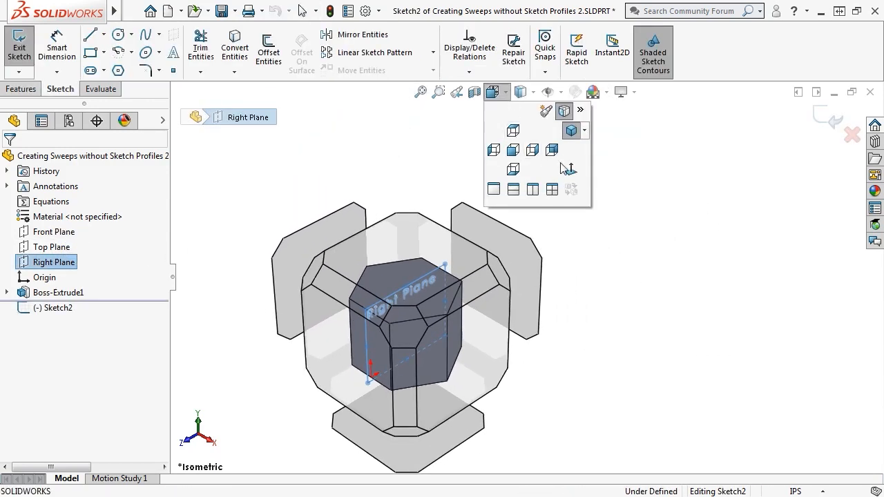
left_click(570, 168)
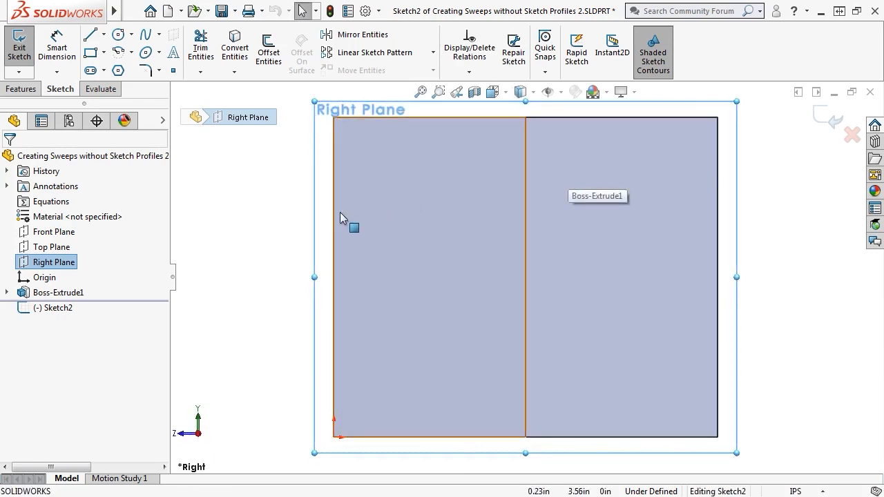
key("z")
key("z")
key("z")
key("z")
scroll(430, 155, "up", 1)
scroll(448, 162, "down", 2)
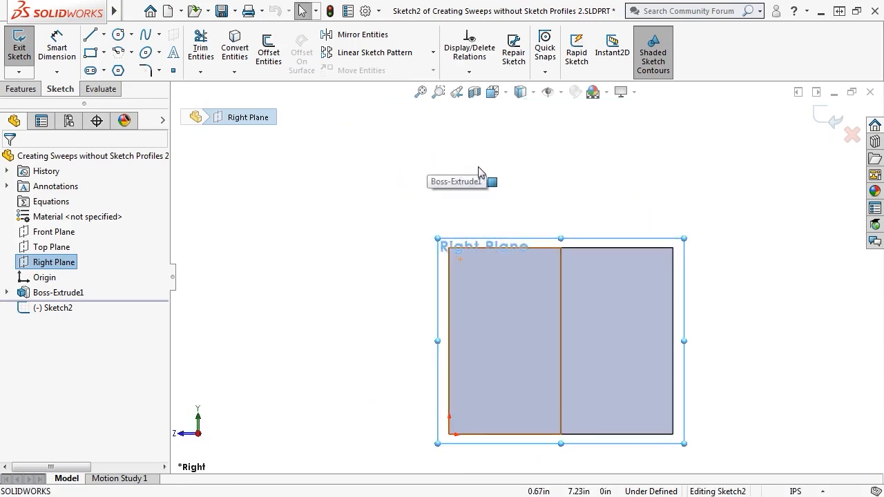
- Sketch a vertical line about 2.5 in long up from the block's upper corner, continue with a tangent arc curving outward, and exit the sketch
key("s")
left_click(493, 199)
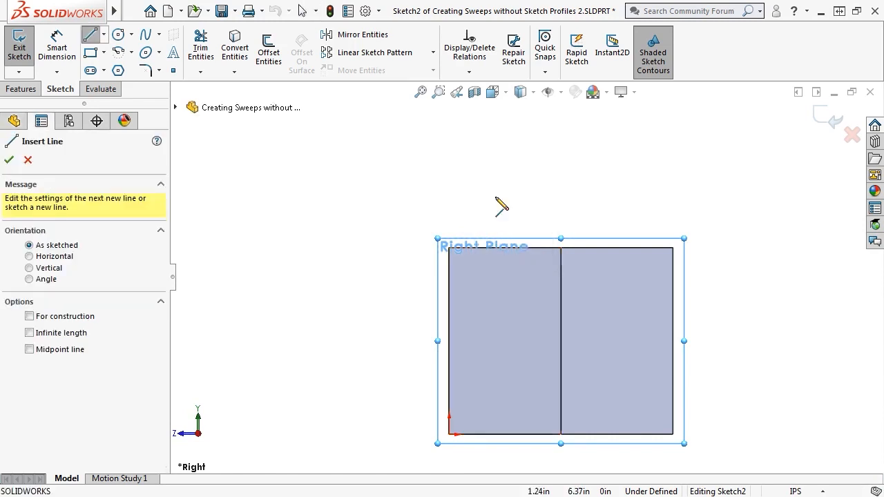
left_click(450, 248)
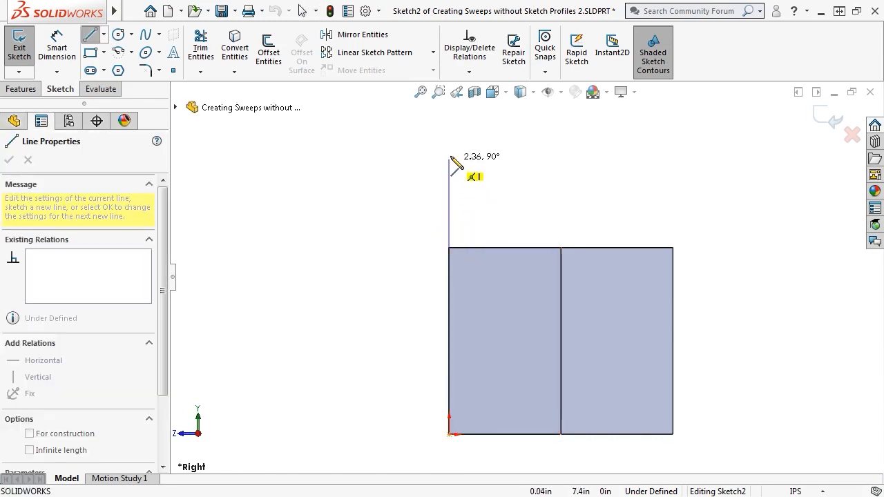
left_click(449, 151)
scroll(456, 162, "up", 2)
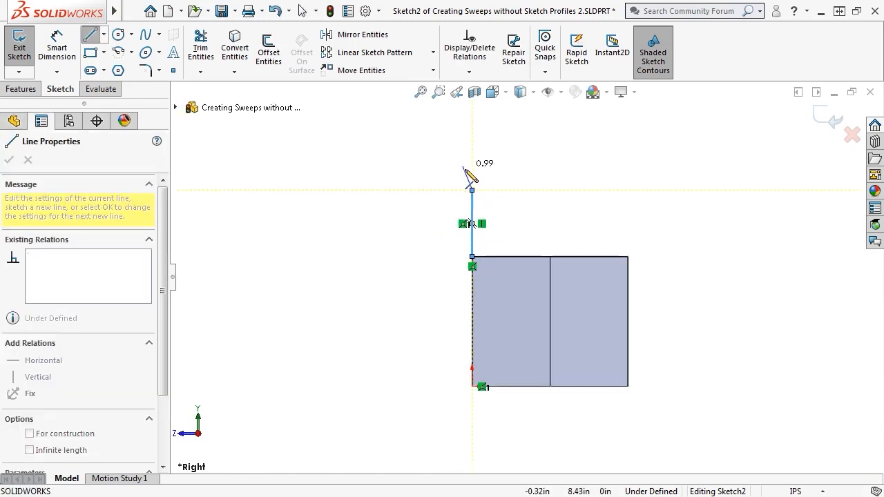
left_click(409, 127)
key("Escape")
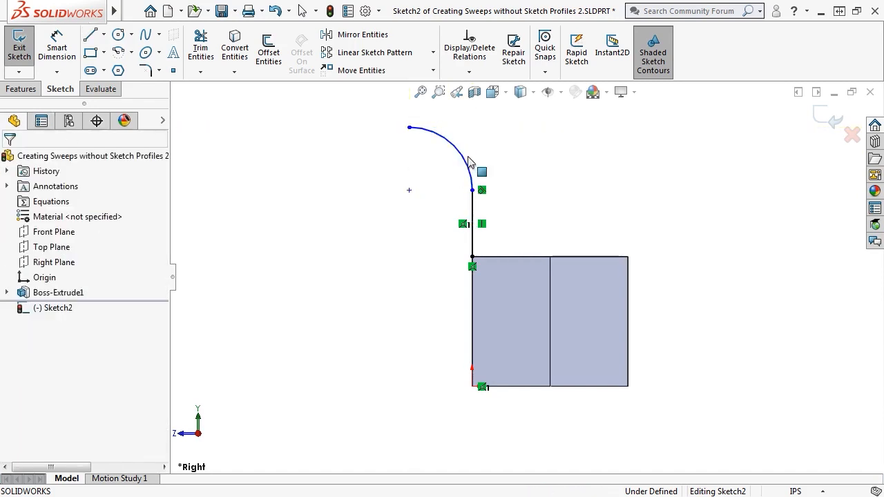
left_click(815, 119)
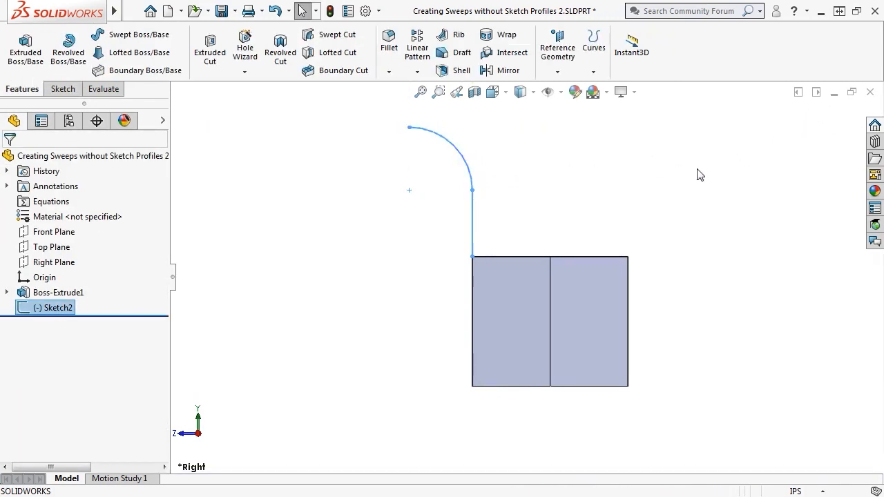
- Create a Swept Boss/Base using the block's top hexagonal face as the profile and the line-and-arc sketch as the path
left_click(135, 34)
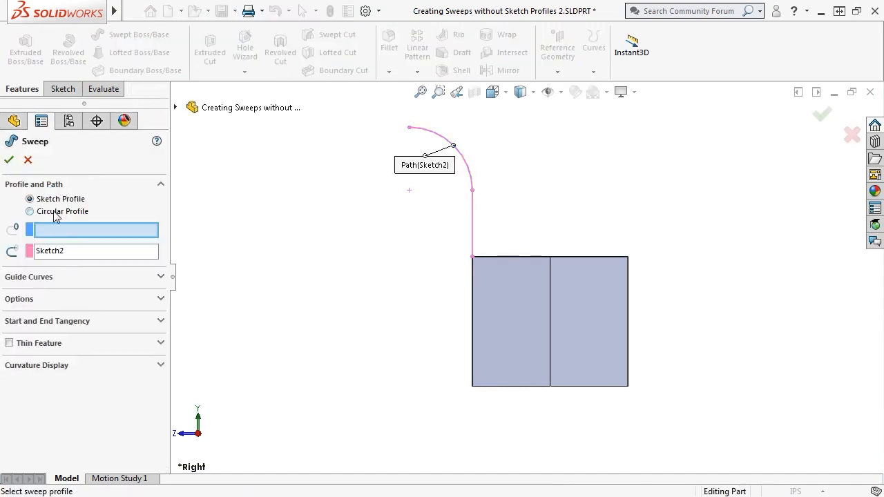
middle_click_drag(565, 231, 571, 240)
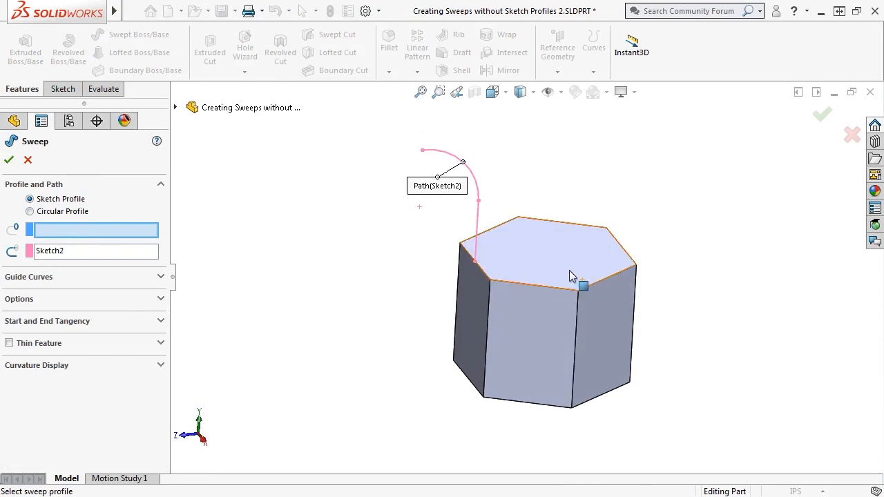
left_click(560, 261)
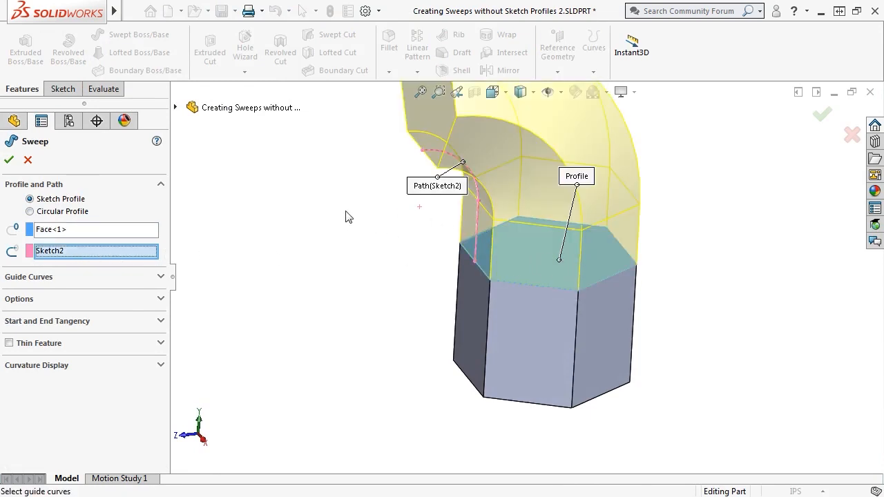
left_click(9, 160)
scroll(393, 230, "up", 4)
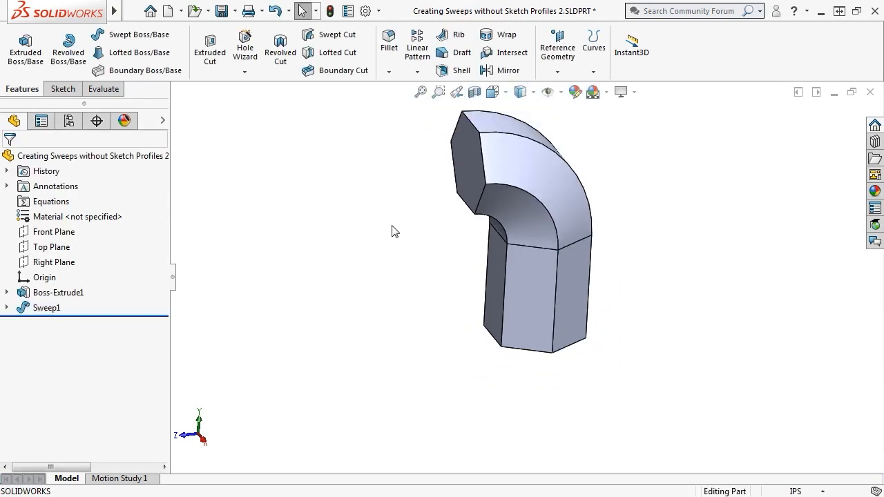
middle_click_drag(396, 231, 420, 265)
key("ctrl+7")
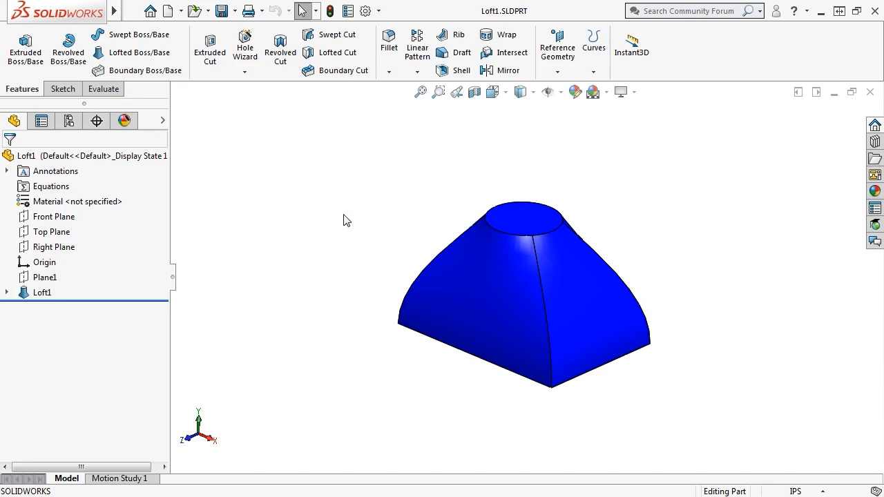
- Create a new part document and start a sketch on the Top Plane
mouse_move(421, 396)
middle_mouse_down()
mouse_move(421, 166)
mouse_move(422, 413)
middle_mouse_up()
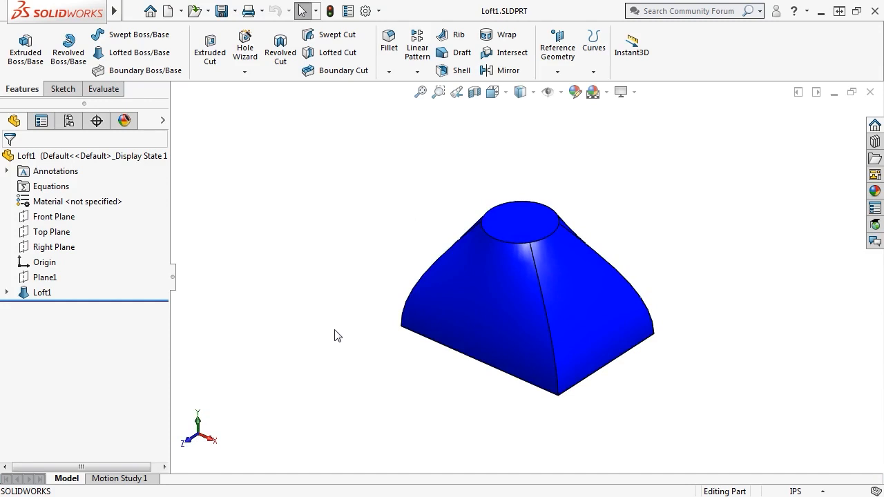
left_click(169, 11)
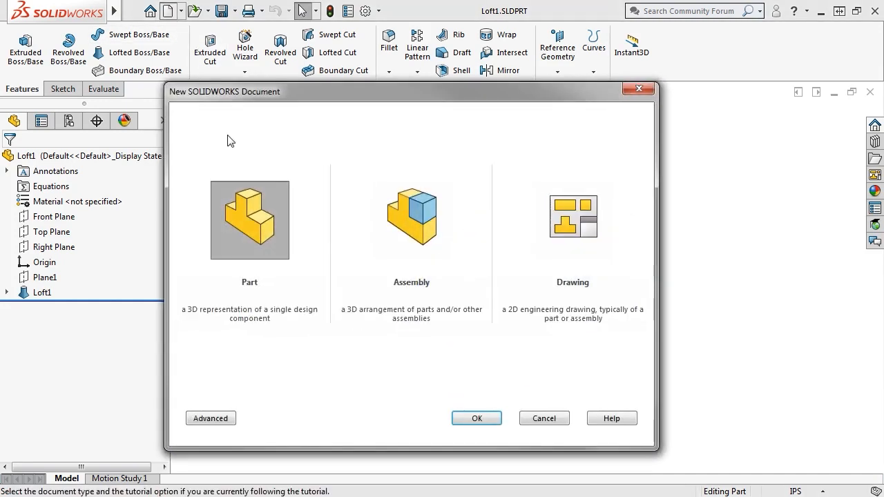
left_click(475, 419)
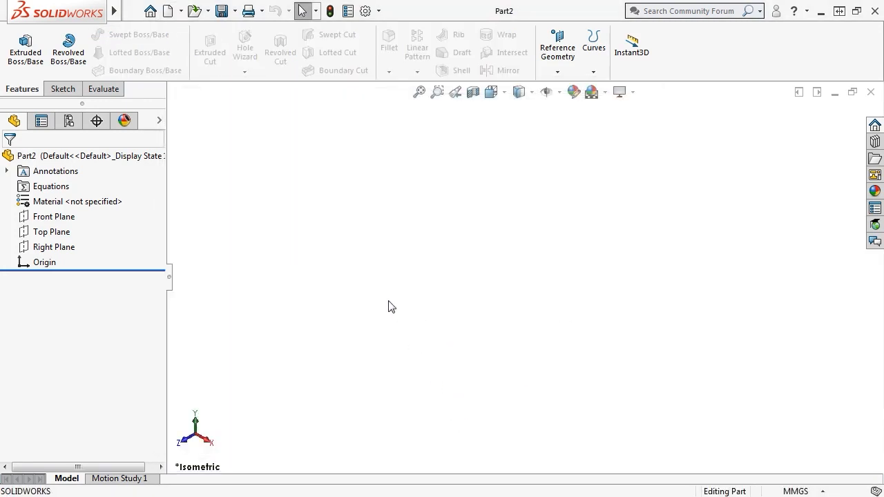
left_click(54, 232)
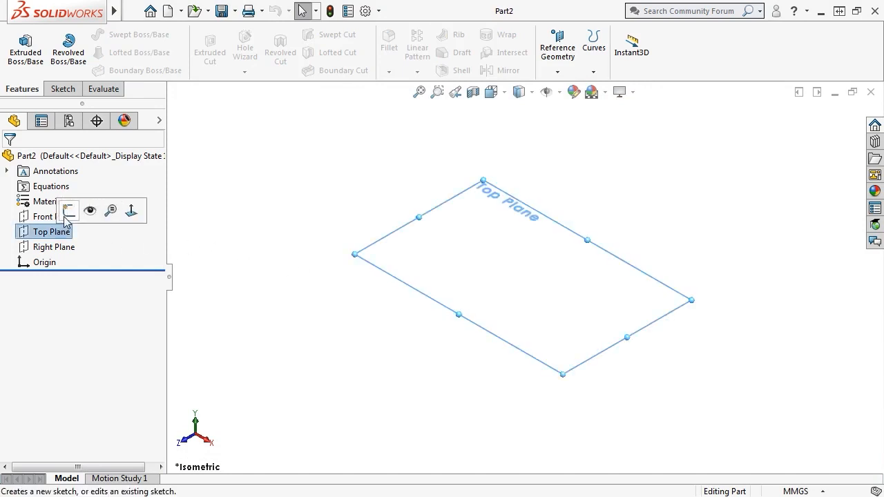
left_click(63, 209)
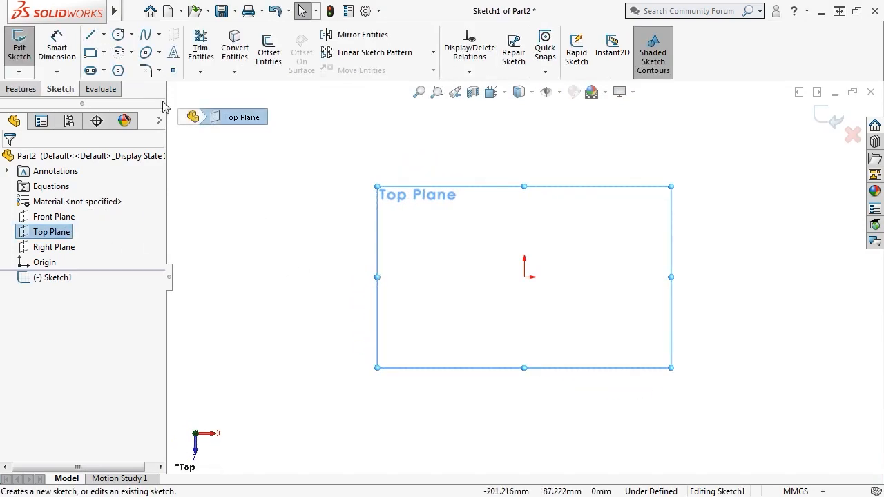
- Sketch a center rectangle centered on the origin and exit the sketch
left_click(105, 53)
left_click(116, 89)
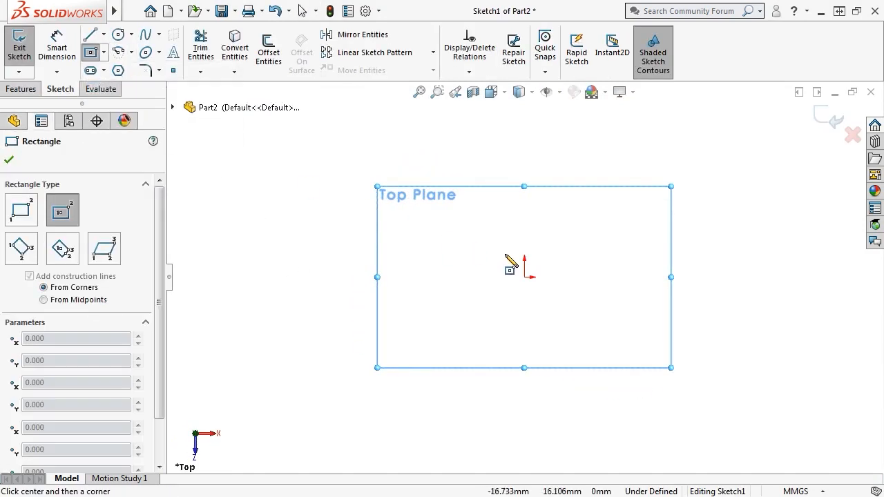
left_click(525, 277)
left_click(605, 226)
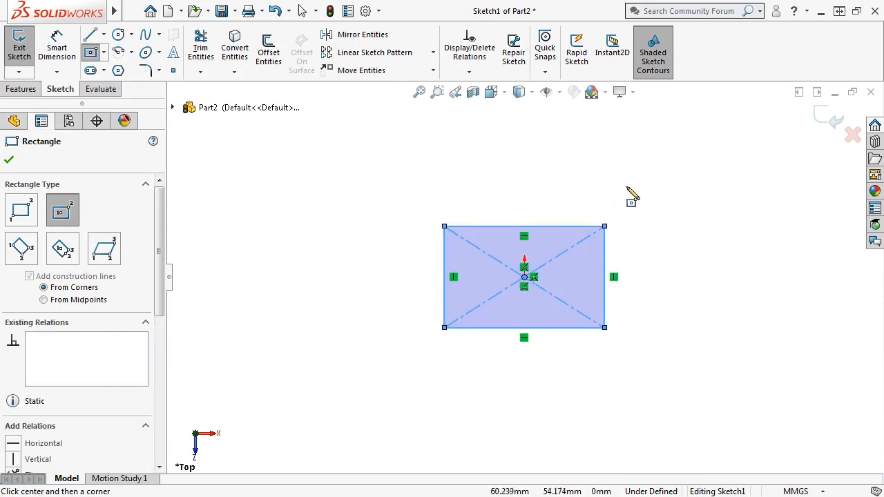
key("Escape")
left_click(829, 118)
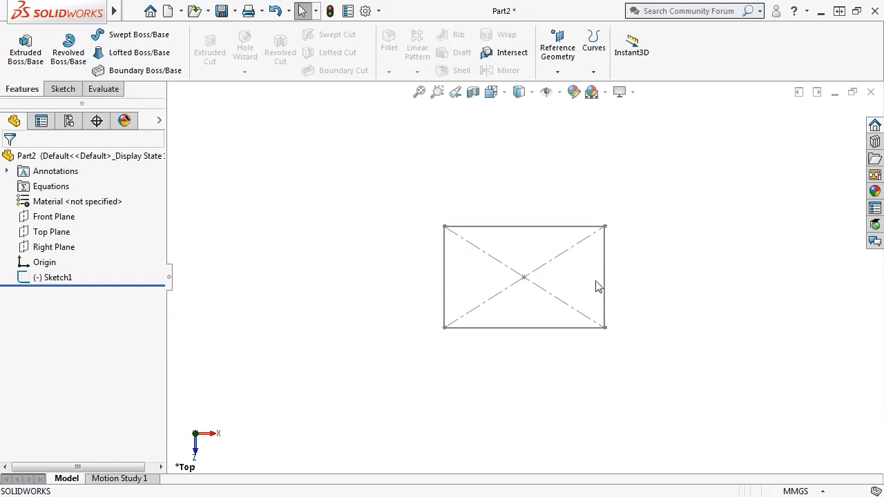
- Create a reference plane offset 75 mm above the Top Plane and show the part in isometric view
left_click(55, 234)
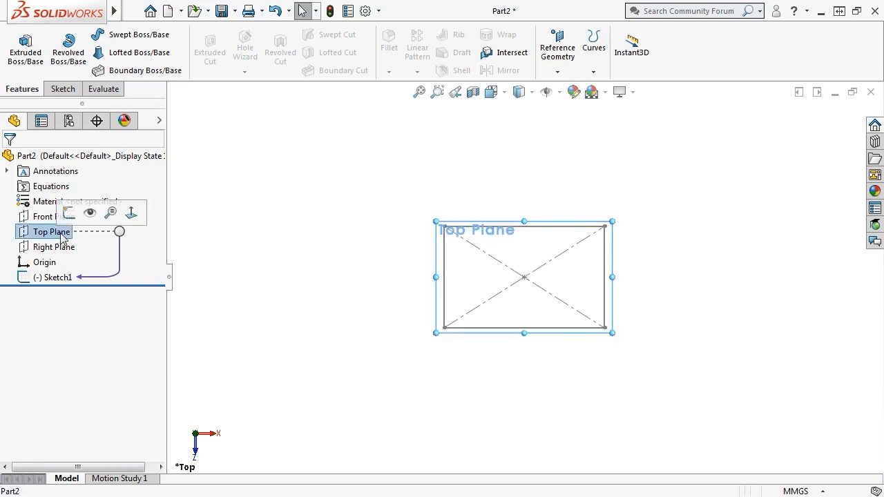
middle_click_drag(451, 359, 484, 259)
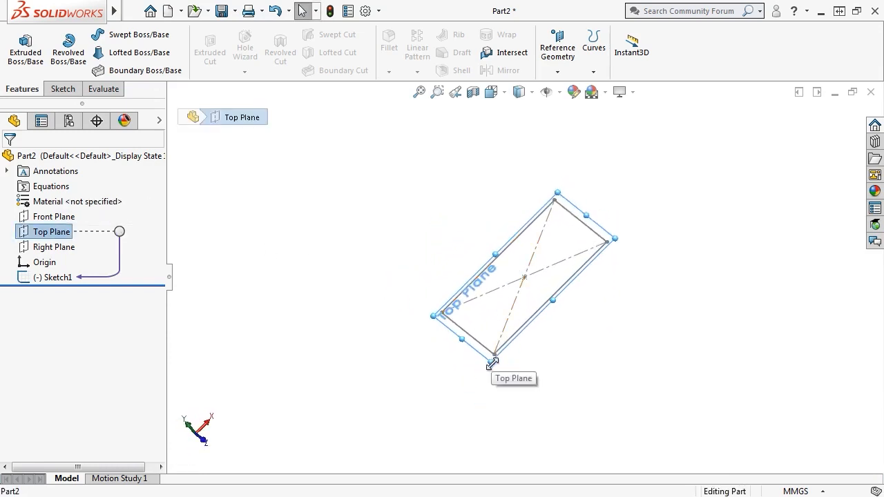
left_click_drag(449, 296, 497, 354, "ctrl")
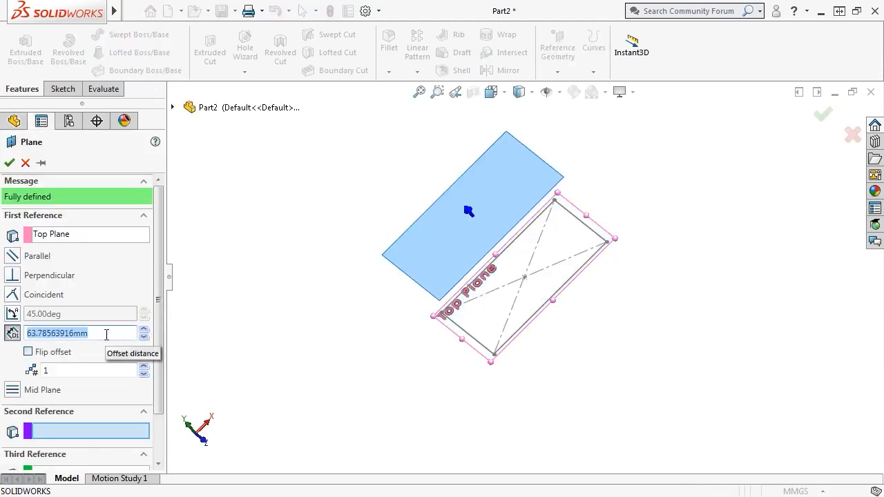
type("75")
key("Return")
left_click(10, 163)
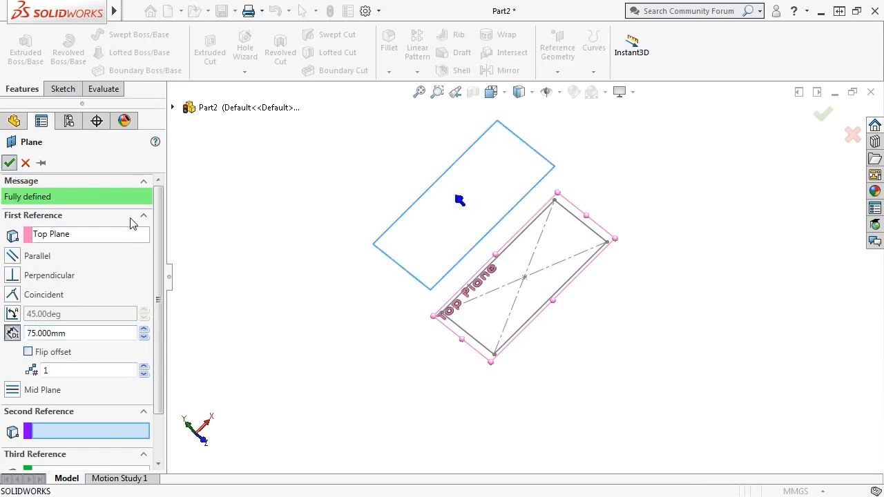
key("ctrl+7")
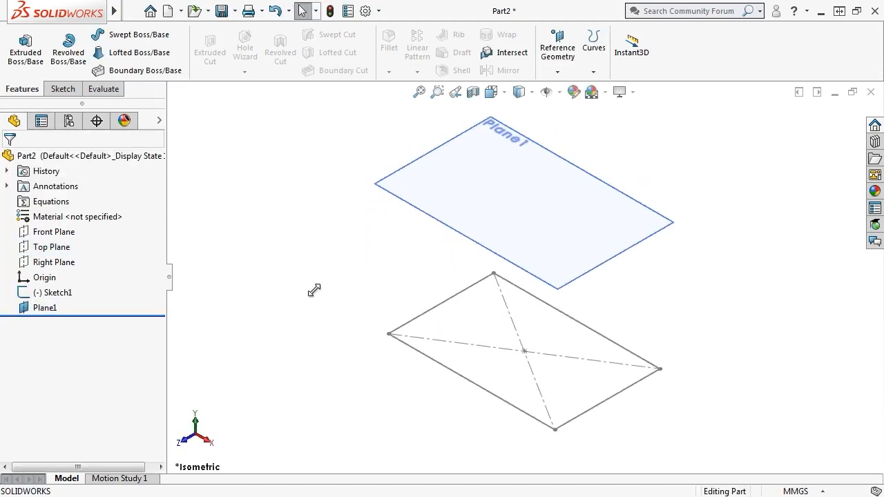
- Sketch a circle on the offset plane, centered above the origin, and exit the sketch
left_click(488, 212)
left_click(540, 165)
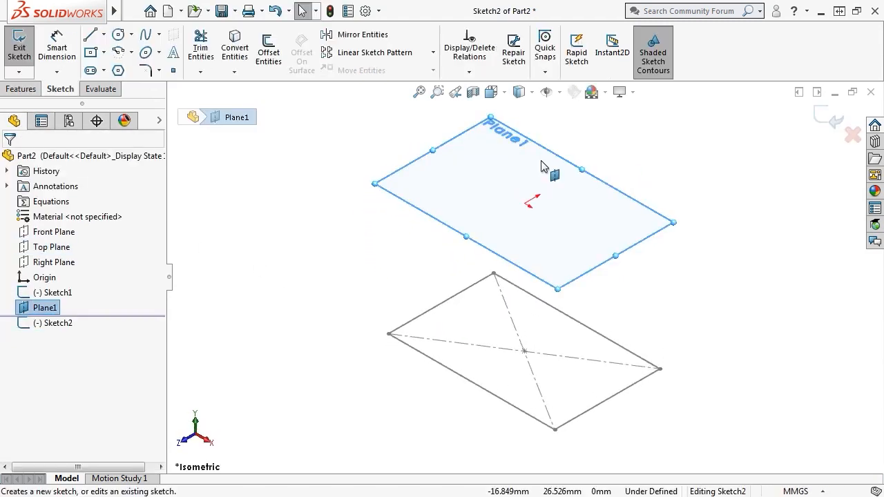
left_click(120, 36)
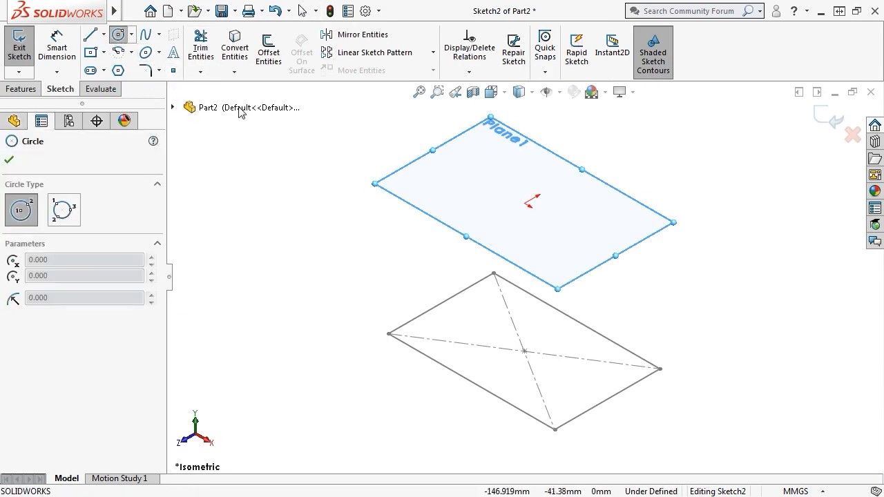
left_click(527, 203)
left_click(571, 200)
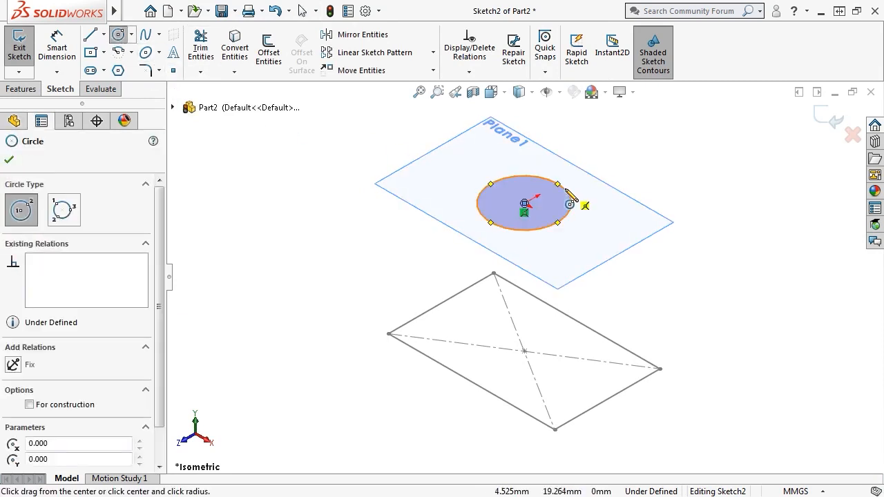
left_click(831, 119)
left_click(714, 178)
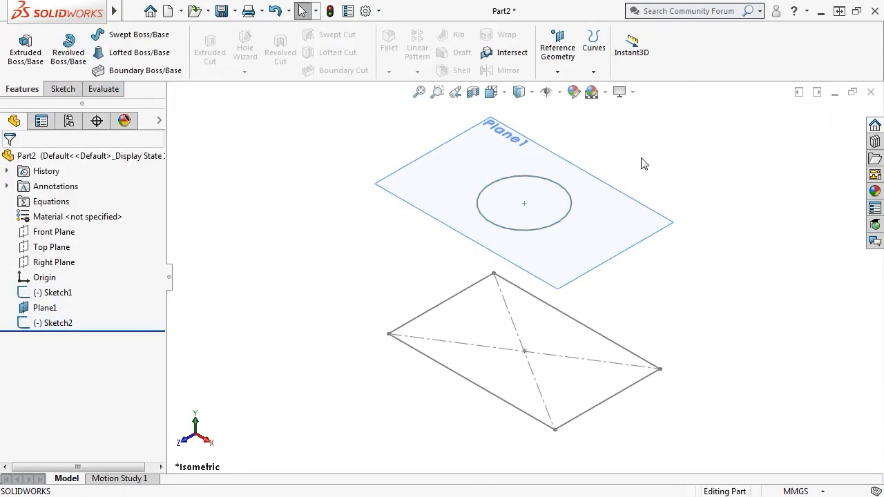
- Create a Lofted Boss/Base from the rectangle sketch on the Top Plane to the circle sketch on the offset plane
left_click(166, 57)
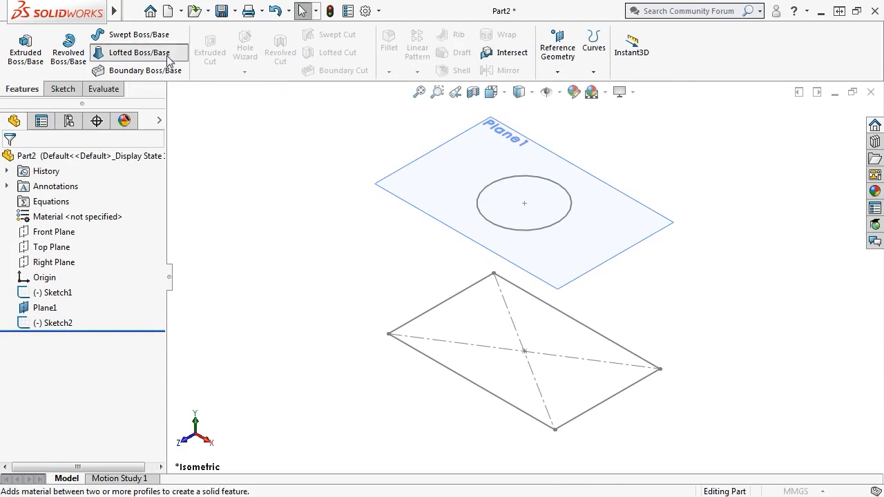
left_click(28, 160)
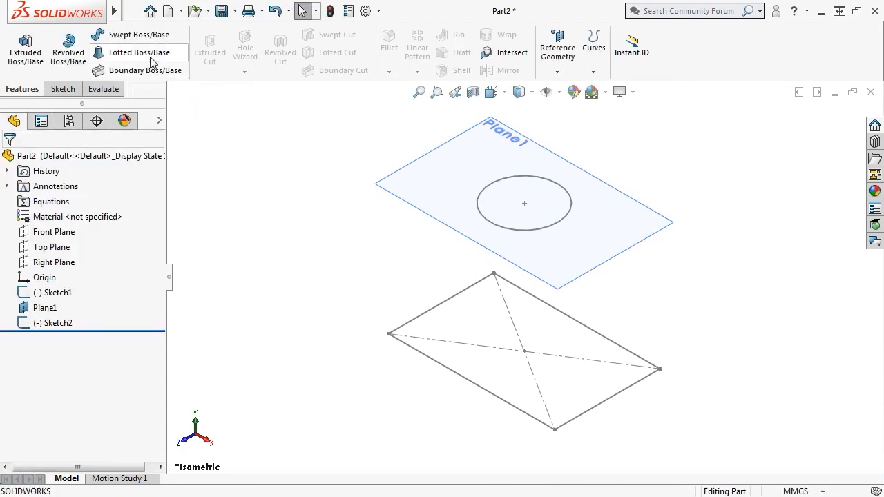
mouse_move(117, 11)
left_click(212, 11)
mouse_move(294, 44)
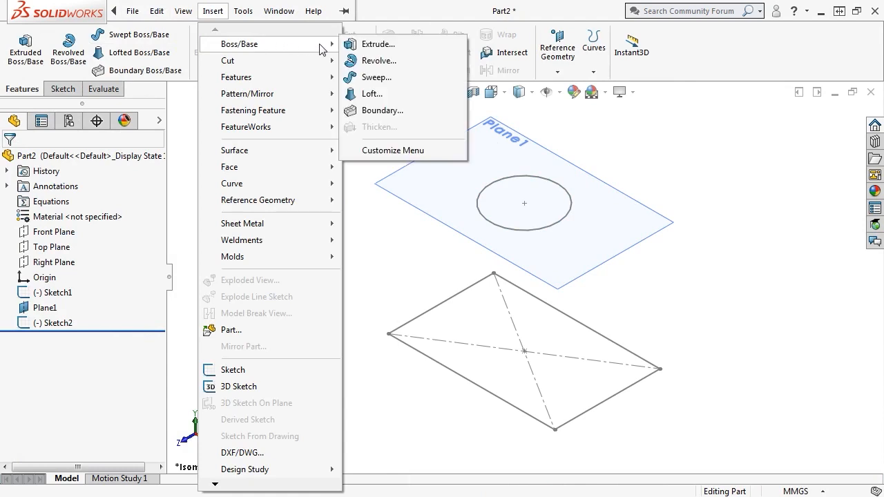
left_click(388, 96)
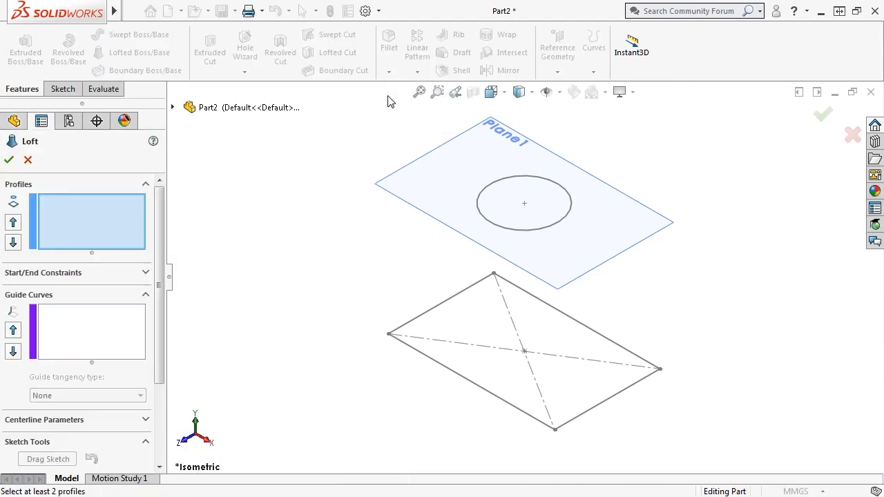
left_click(98, 217)
left_click(445, 374)
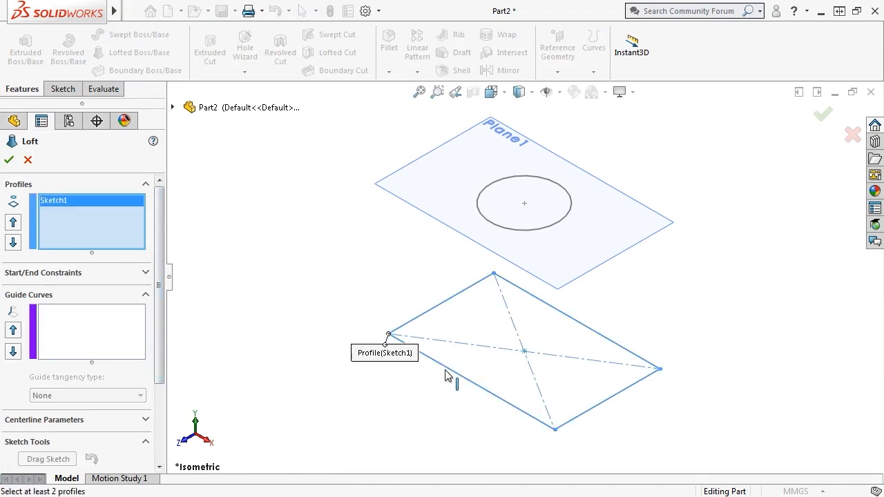
left_click(507, 233)
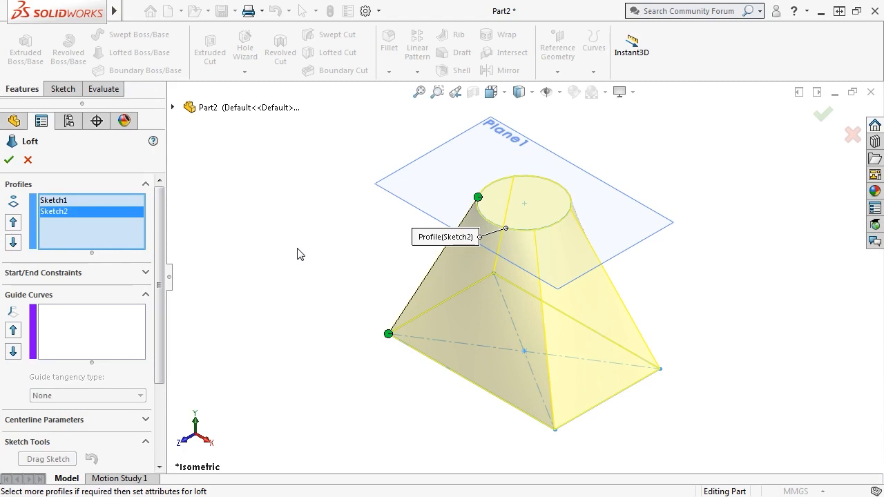
left_click(9, 161)
left_click(298, 218)
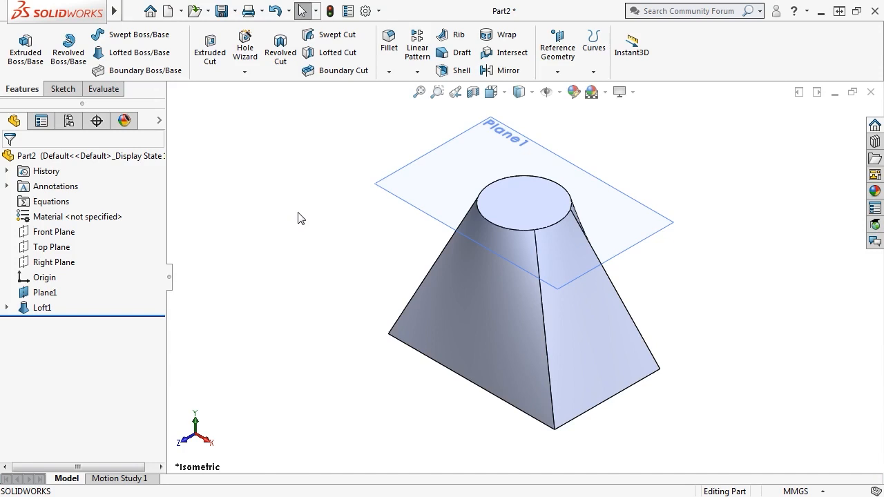
- Edit the loft feature and set its start constraint to Normal To Profile
right_click(41, 307)
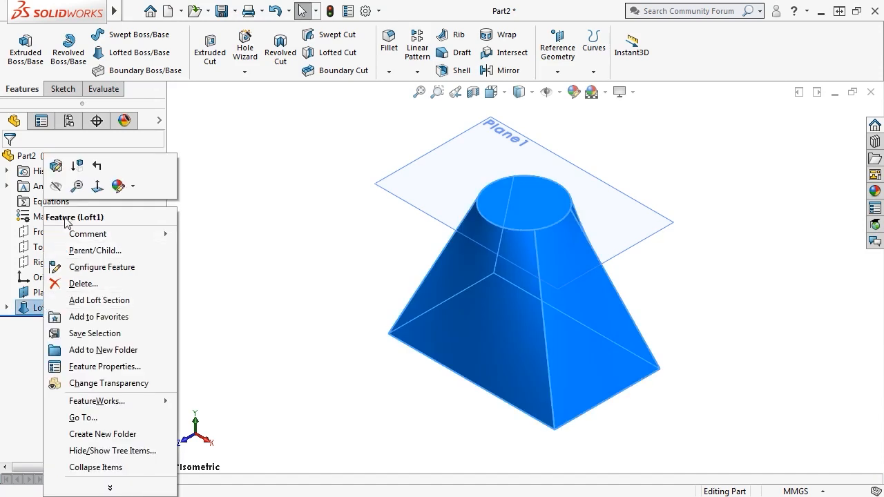
left_click(56, 167)
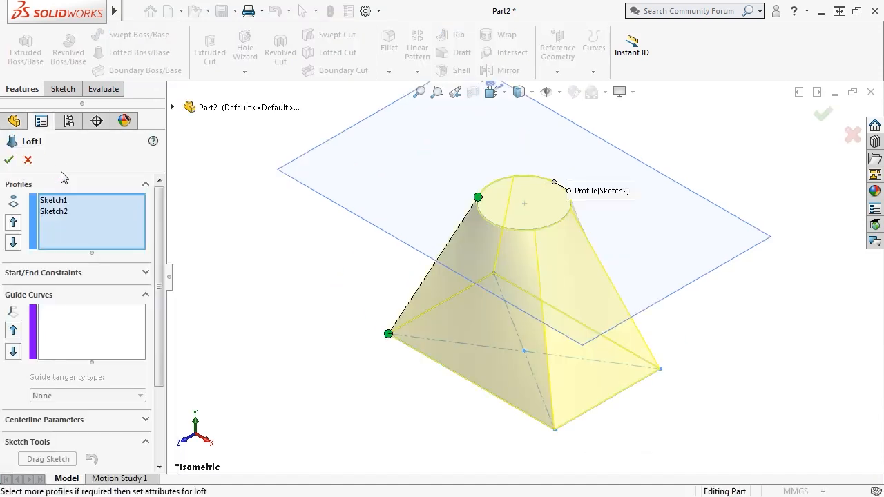
left_click(98, 276)
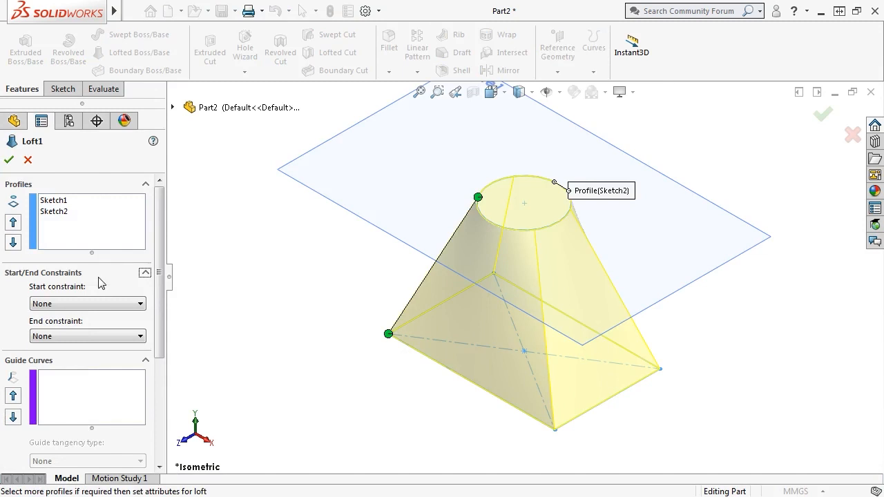
left_click(116, 305)
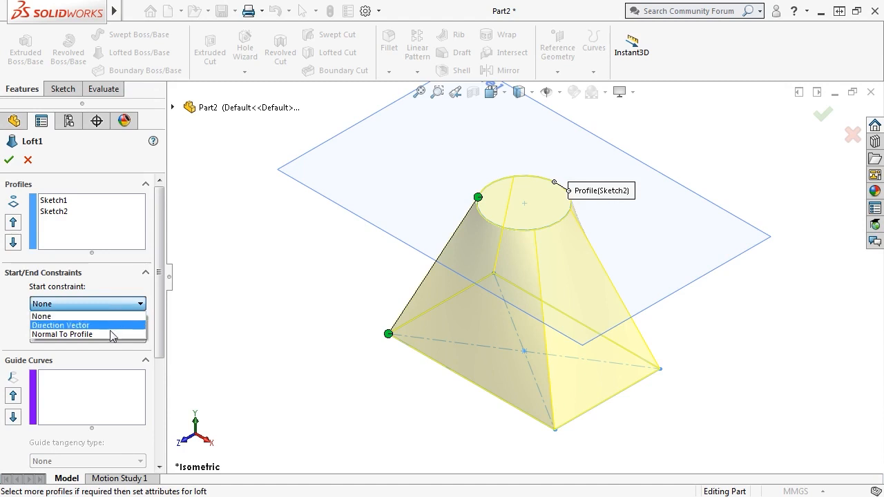
left_click(110, 335)
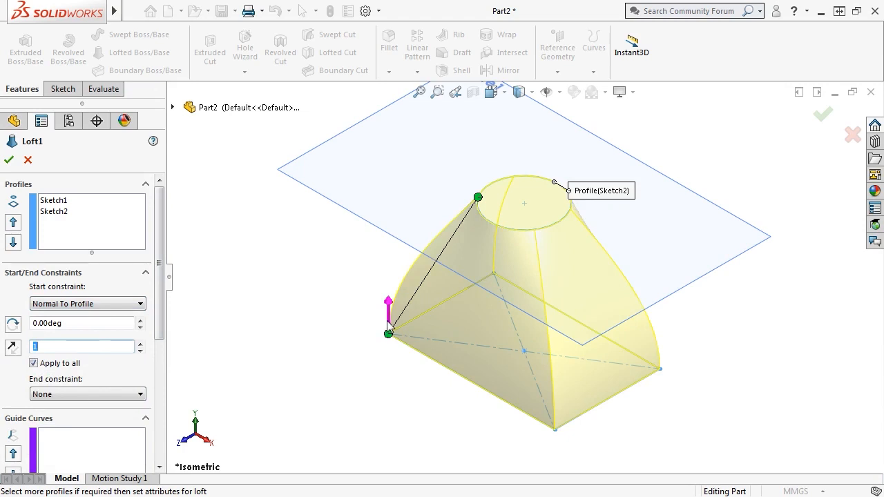
- Set the start tangent length to 0.9, then reverse the tangent direction and switch it back to point upward
middle_click_drag(293, 326, 328, 298)
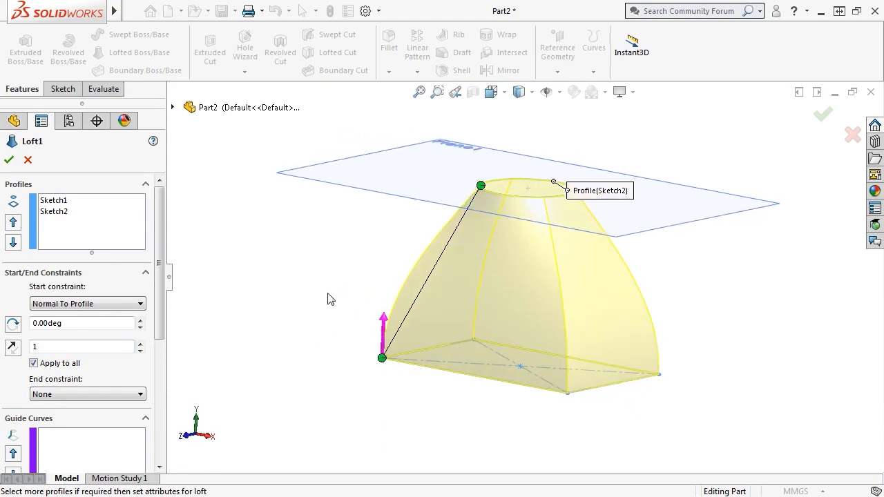
mouse_move(383, 319)
left_mouse_down()
mouse_move(383, 257)
mouse_move(385, 329)
left_mouse_up()
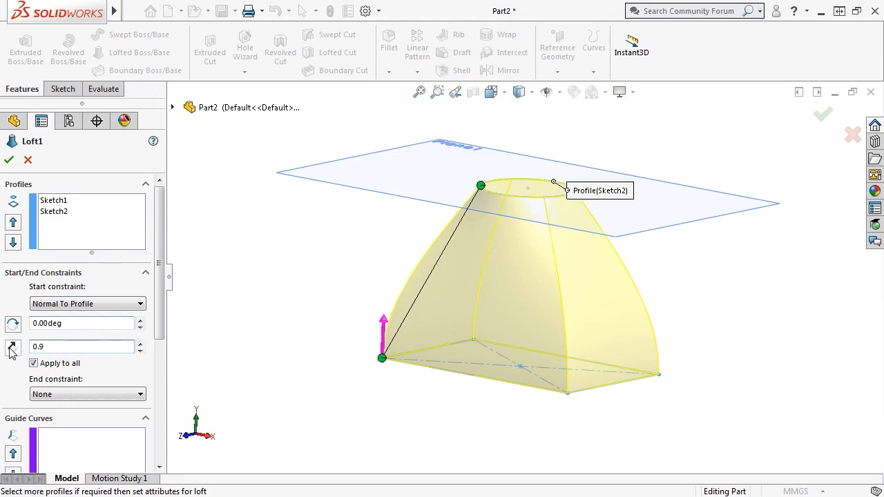
left_click(12, 348)
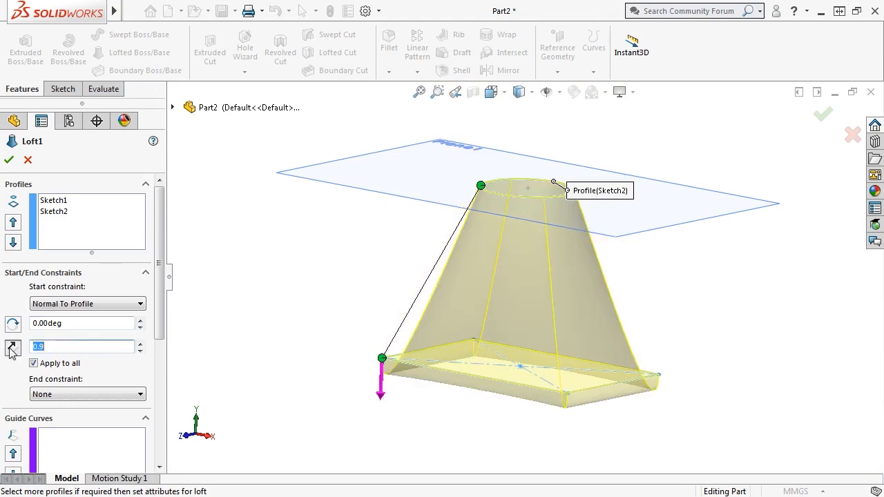
left_click(12, 348)
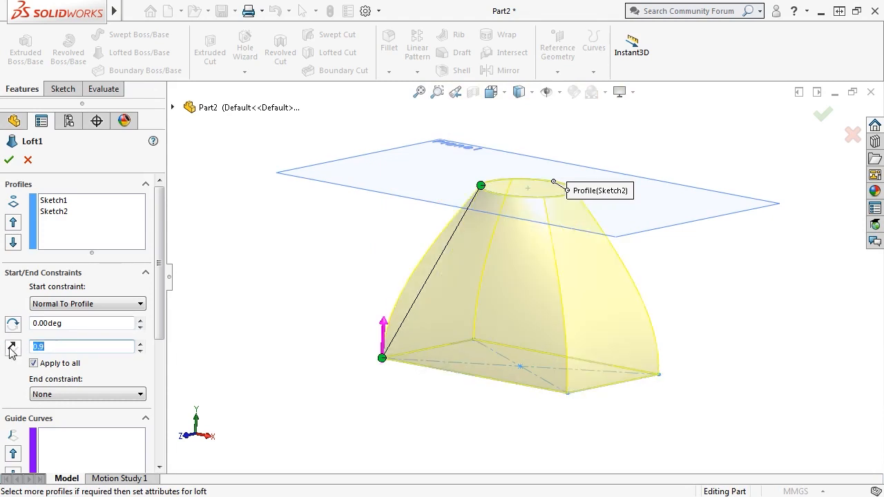
- Set the loft's end constraint to Normal To Profile and inspect the preview from the side
left_click(88, 395)
left_click(85, 423)
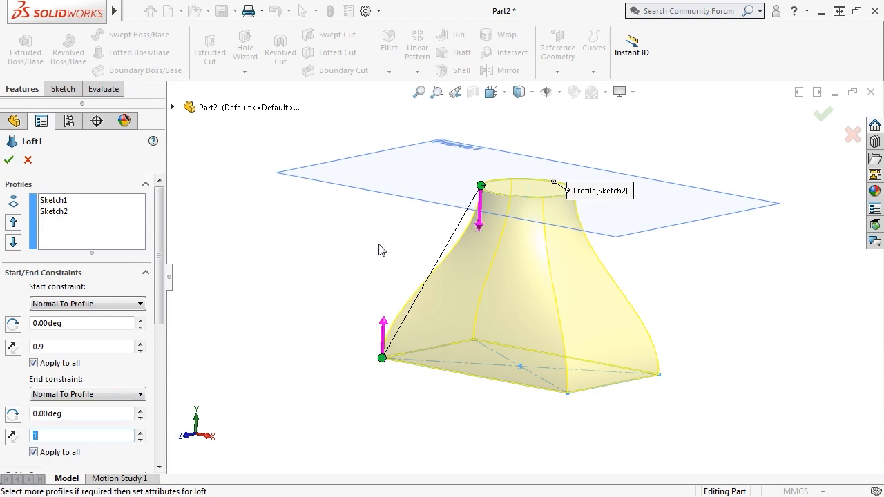
middle_click_drag(377, 255, 430, 334)
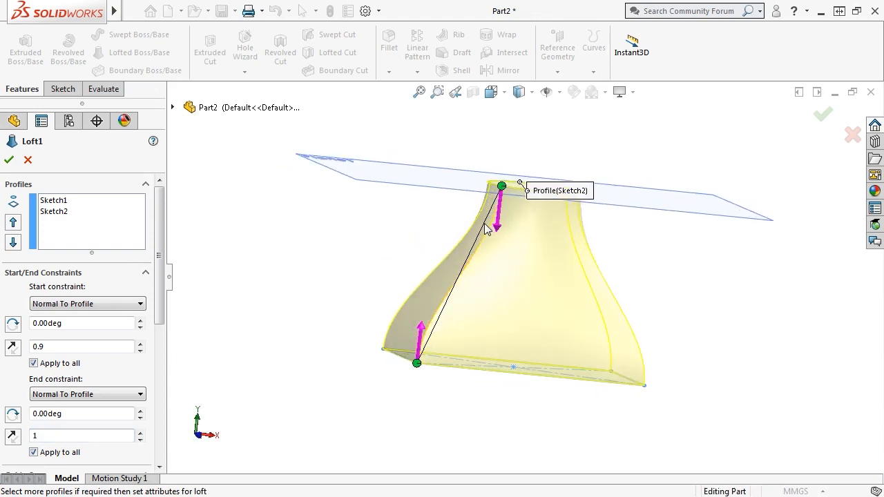
- Reposition the loft connector's handle along the circular profile, and try its lower handle on the neighbouring rectangle corner
left_click_drag(501, 186, 551, 211)
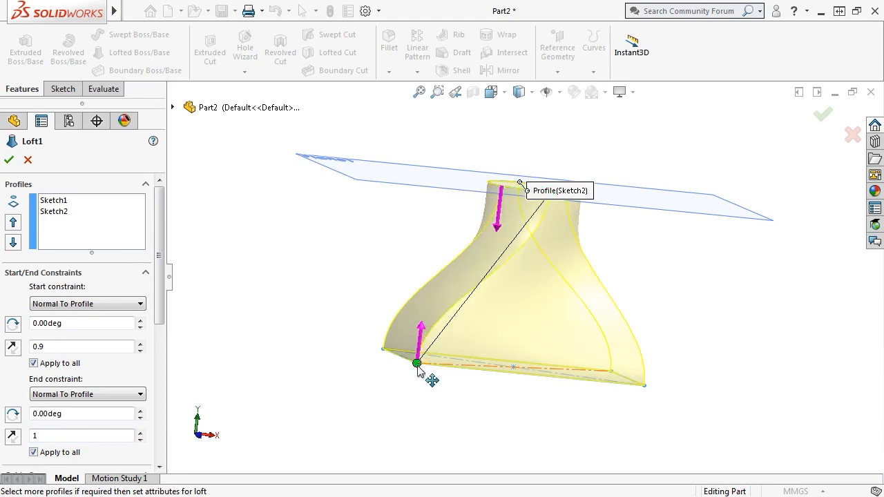
mouse_move(417, 364)
left_mouse_down()
mouse_move(394, 361)
mouse_move(424, 370)
left_mouse_up()
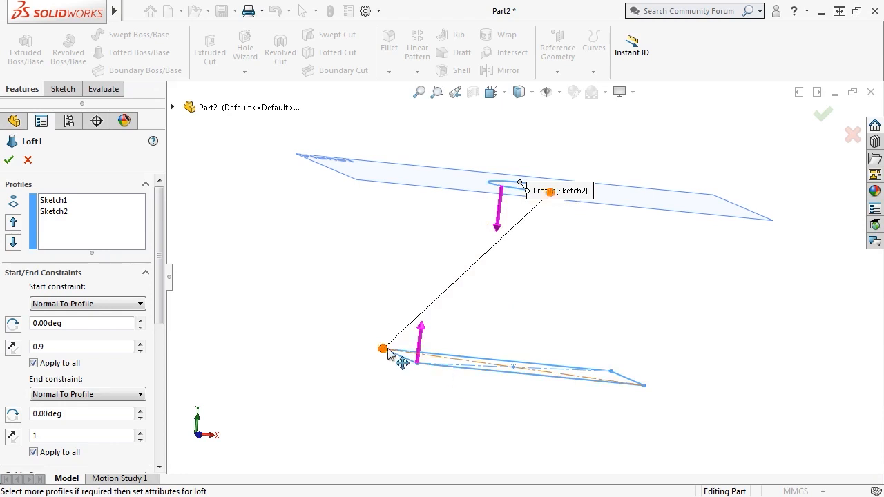
left_click_drag(384, 349, 404, 362)
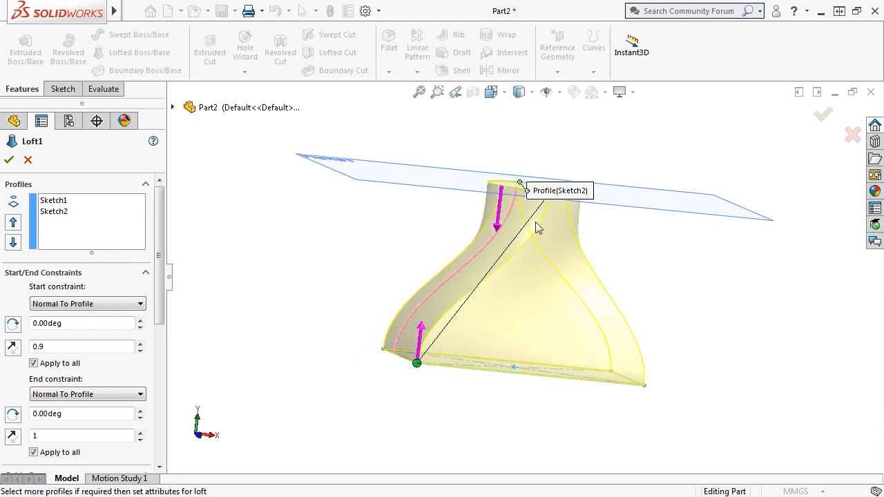
left_click_drag(576, 193, 551, 153)
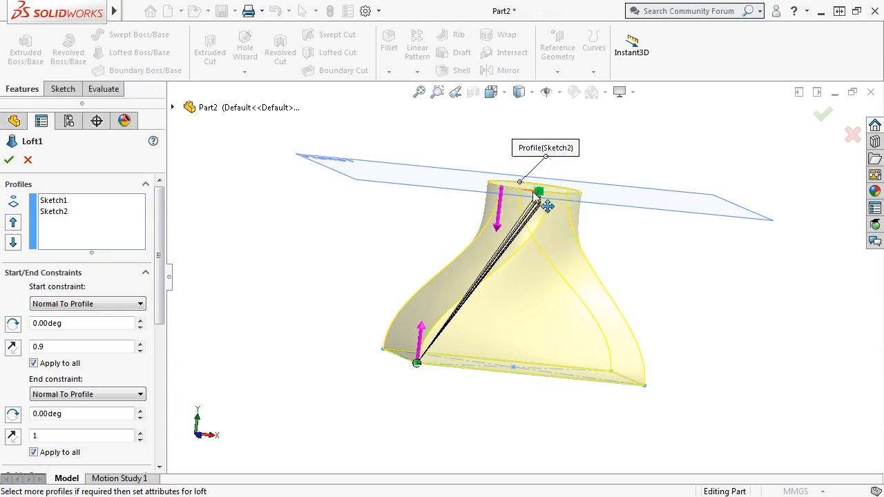
left_click_drag(550, 192, 527, 190)
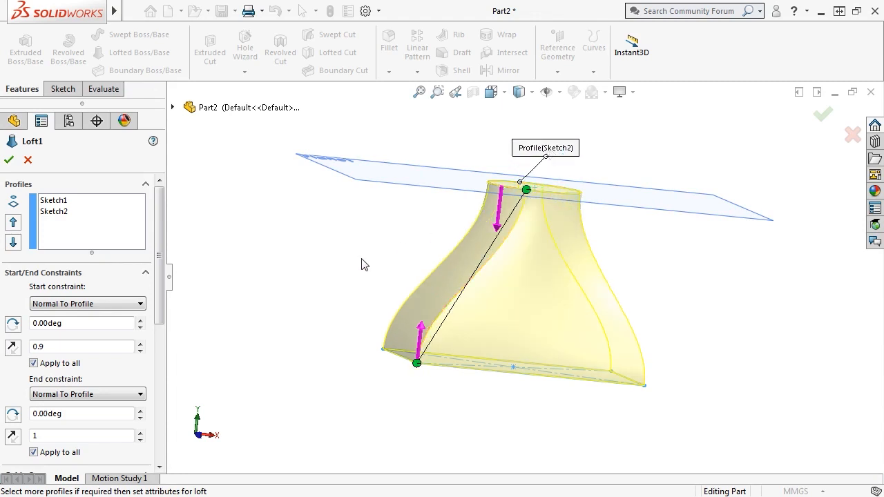
- Add a second connector from the circle's edge to the rectangle and accept the edited loft
middle_click_drag(369, 253, 339, 306)
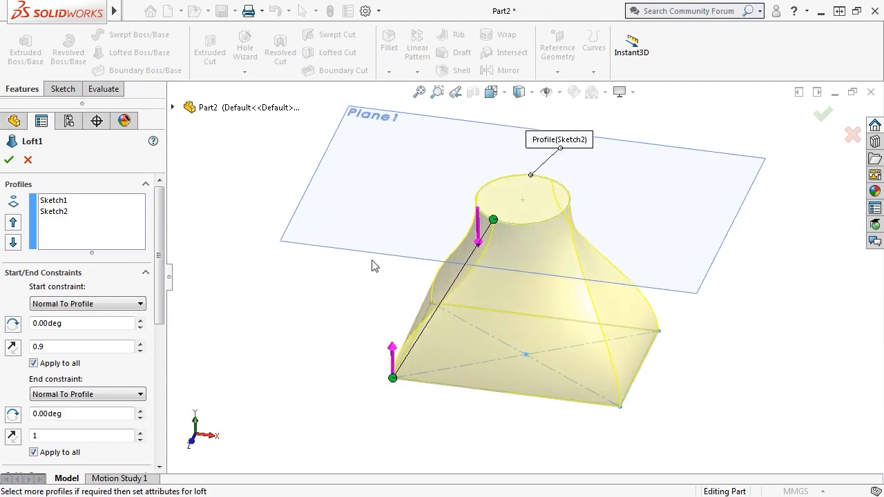
right_click(482, 199)
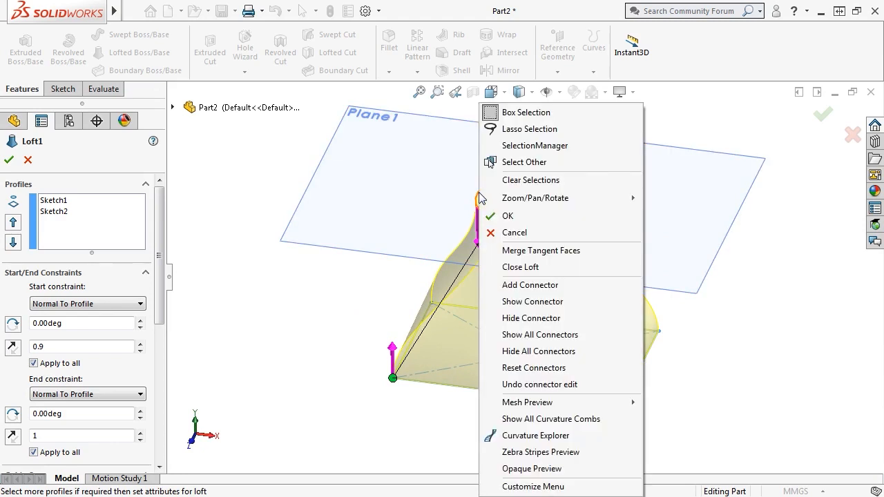
left_click(515, 285)
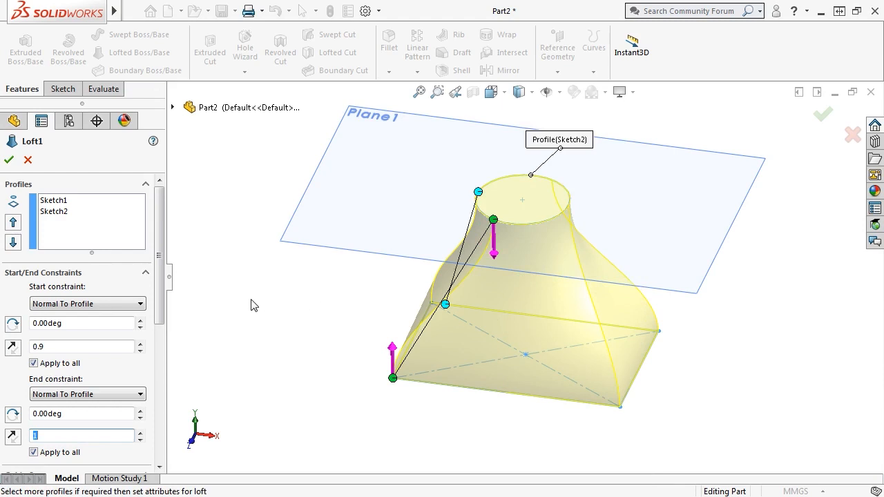
left_click_drag(160, 296, 154, 440)
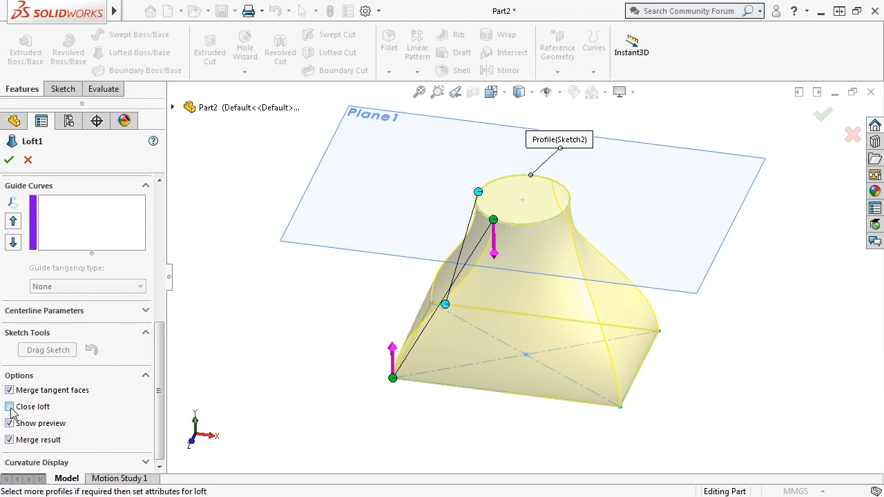
left_click(9, 160)
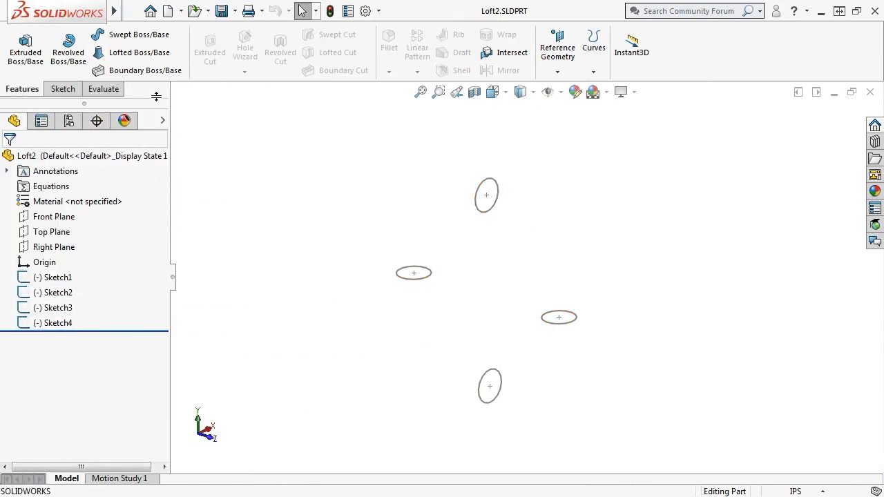
- Try a loft through the four circle sketches in the order Sketch2, Sketch4, Sketch3, Sketch1, and clear the profile selection
left_click(142, 54)
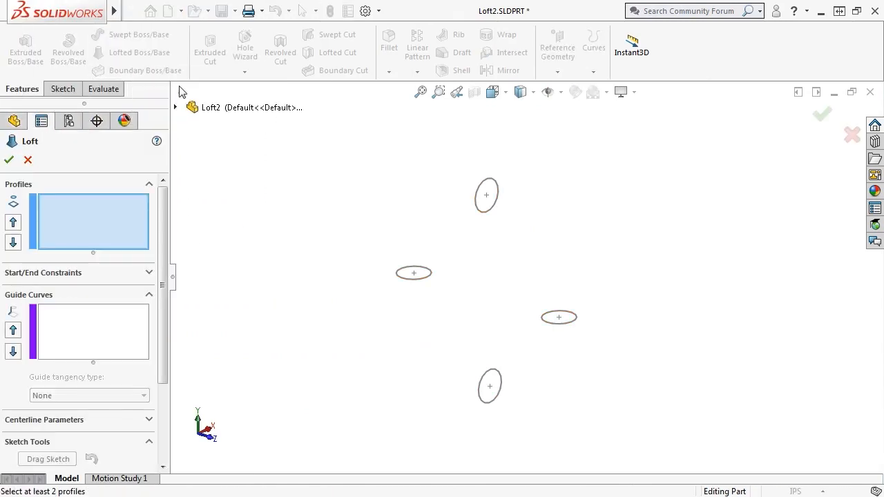
left_click(399, 275)
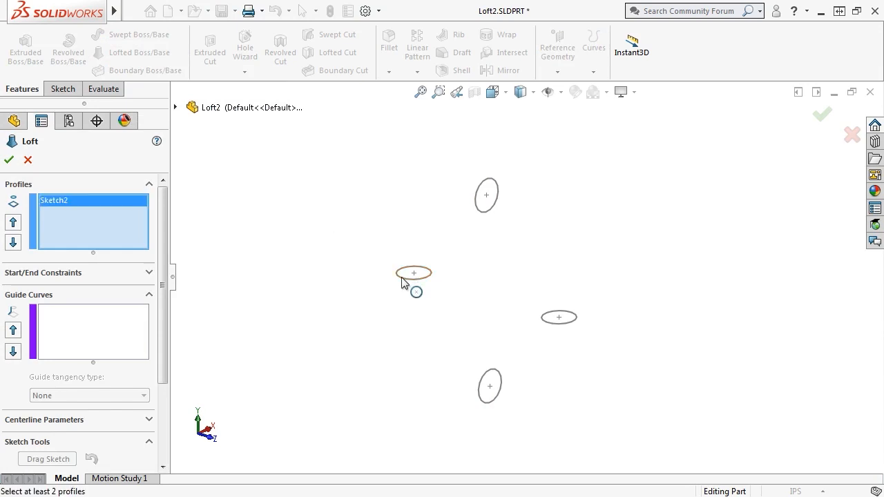
left_click(483, 382)
left_click(558, 319)
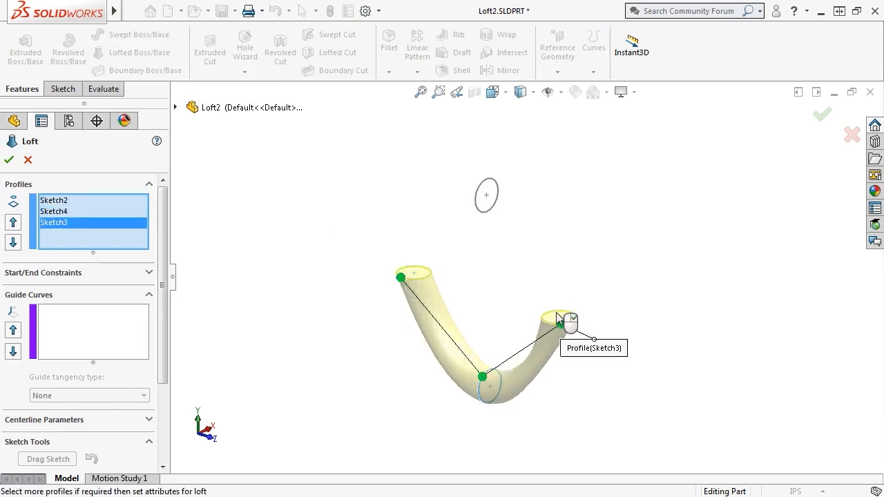
left_click(498, 198)
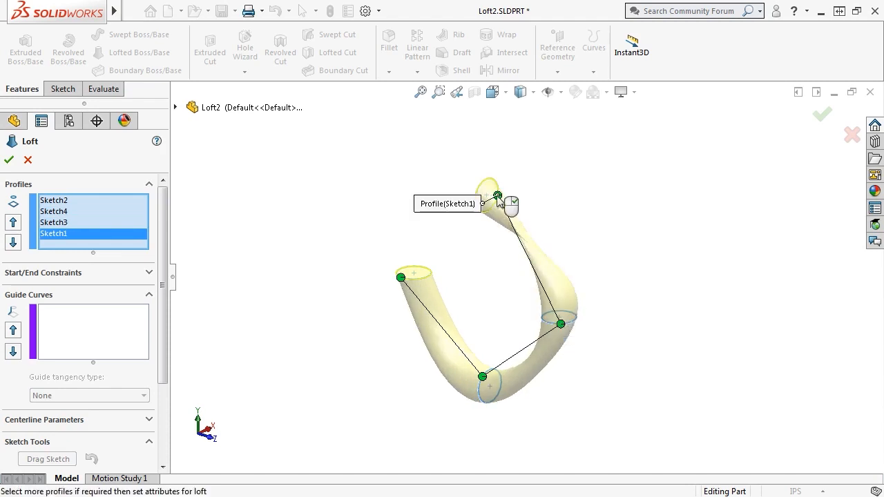
left_click(429, 275)
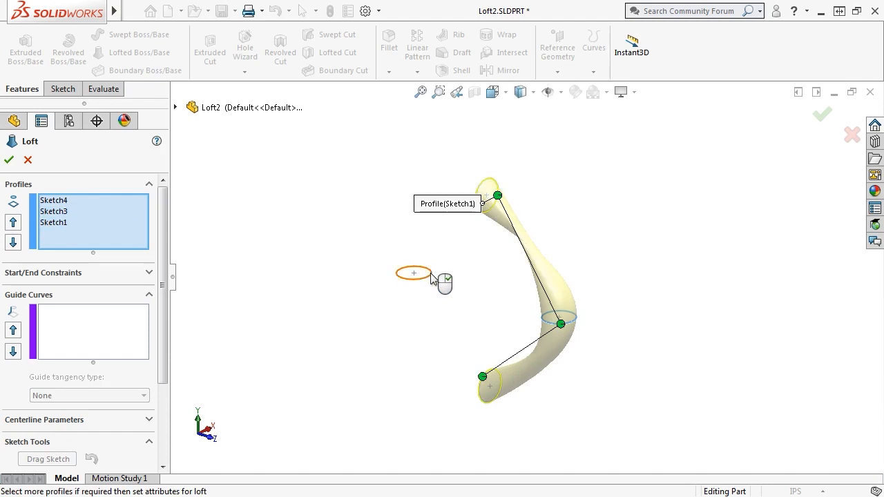
right_click(72, 206)
left_click(97, 208)
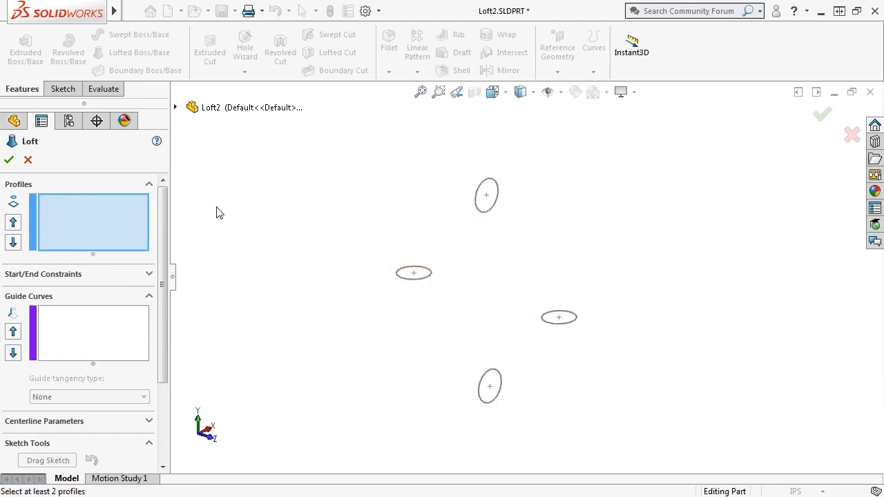
- Create a closed loft ring through the four circle sketches, picked in the order Sketch2, Sketch1, Sketch3, Sketch4
left_click(429, 274)
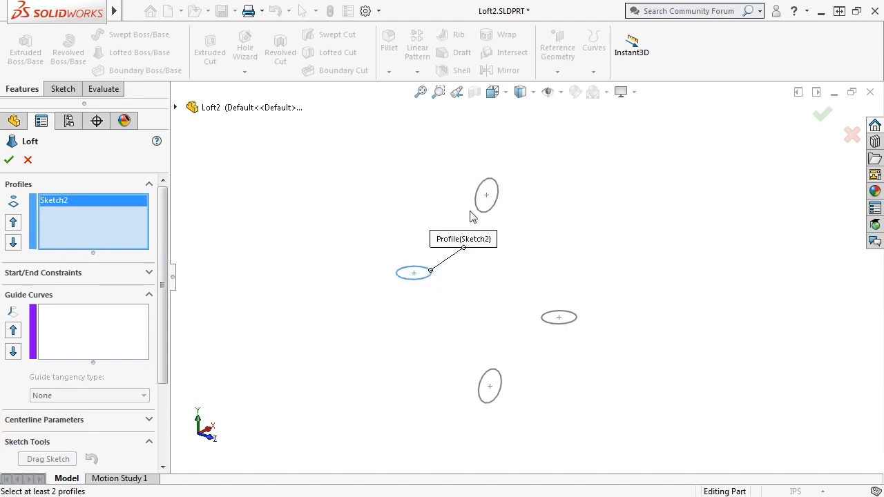
left_click(477, 208)
left_click(543, 315)
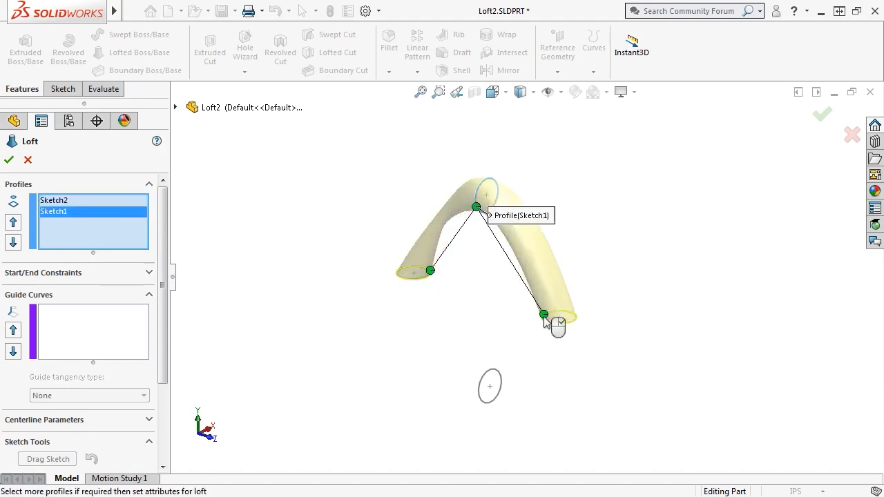
left_click(500, 388)
mouse_move(166, 280)
left_mouse_down()
mouse_move(164, 316)
mouse_move(136, 375)
left_mouse_up()
left_click(9, 400)
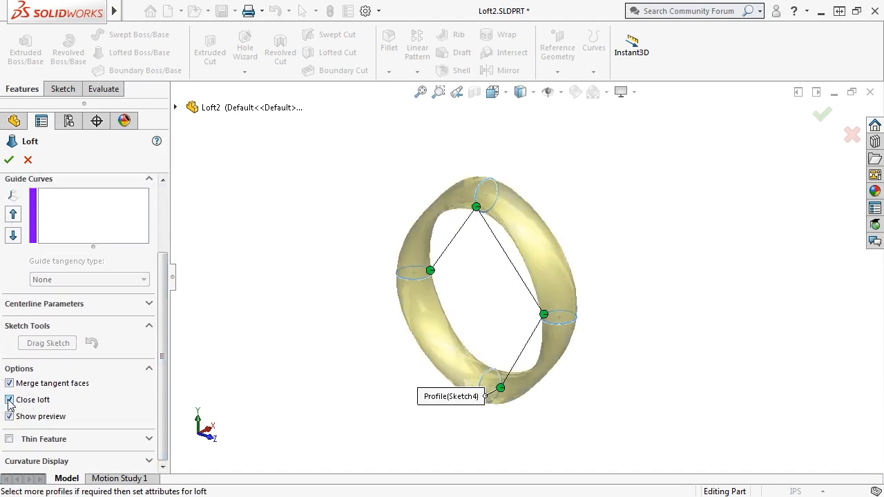
left_click(9, 160)
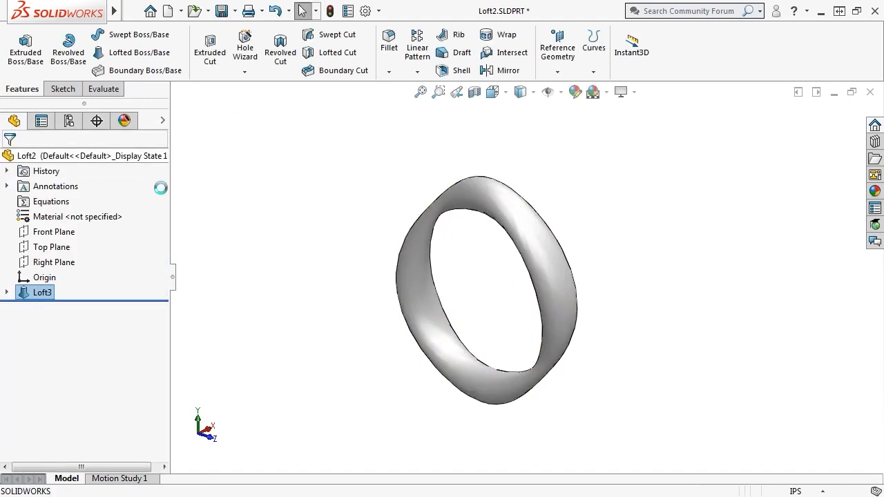
middle_click_drag(341, 231, 372, 233)
key("ctrl+7")
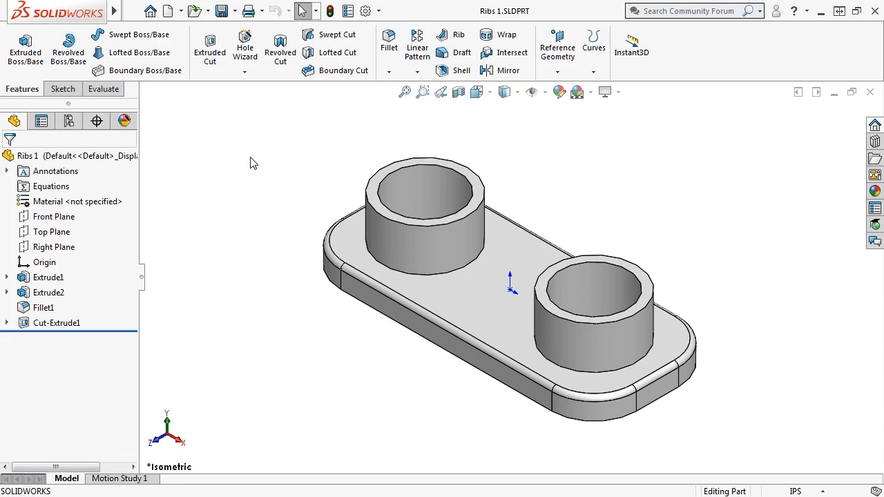
- On the plane of the cylindrical boss's top face, sketch a horizontal line about 35 mm long through the origin, between the two bosses
left_click(386, 170)
left_click(450, 131)
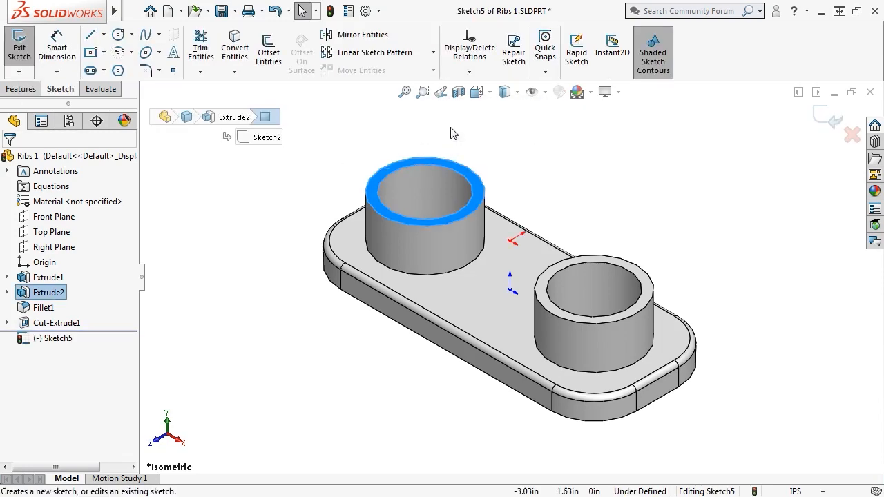
key("s")
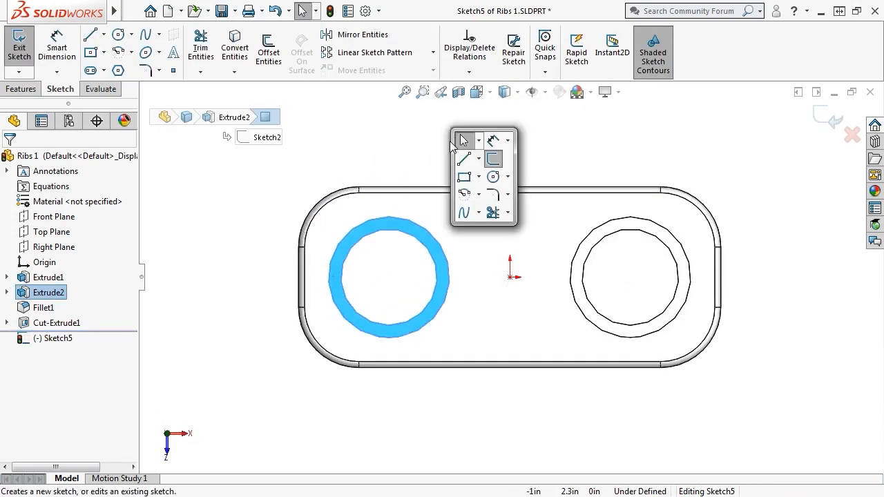
left_click(464, 158)
left_click(498, 279)
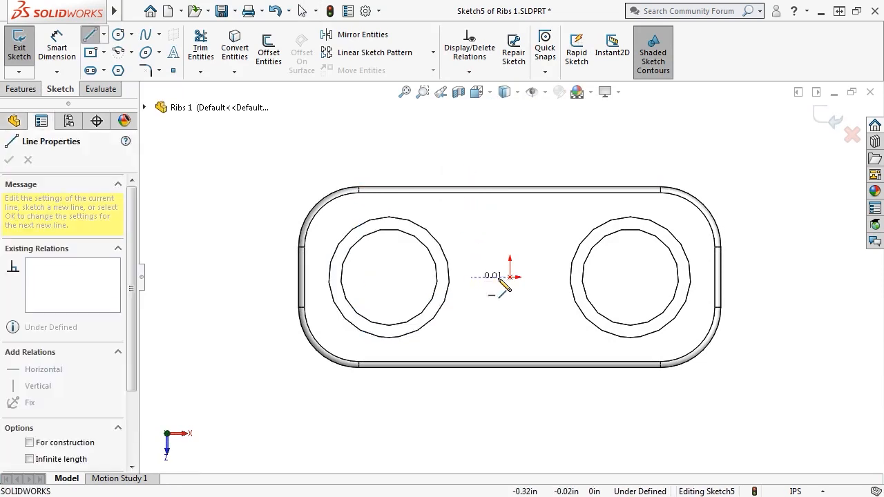
left_click(554, 277)
key("Escape")
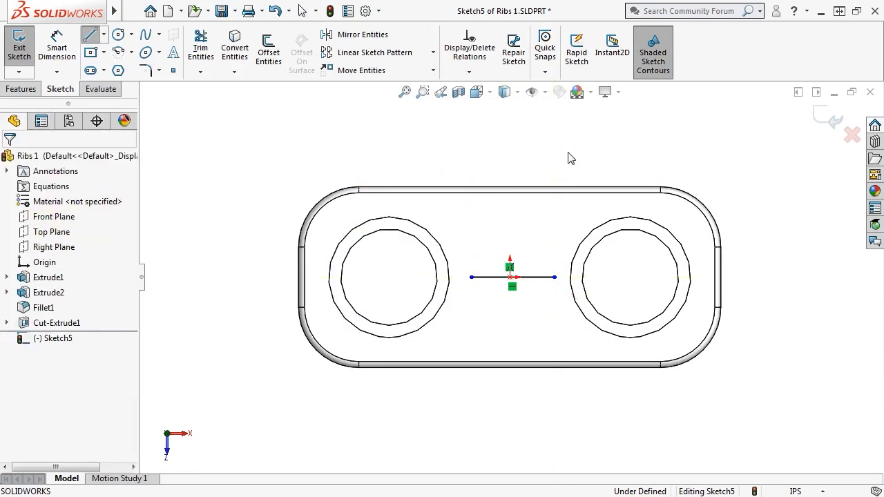
left_click(828, 119)
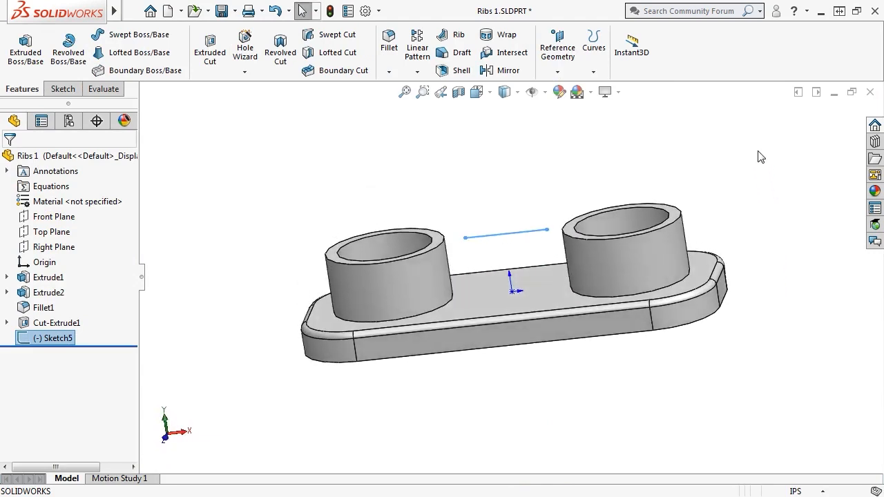
left_click(757, 157)
key("ctrl+7")
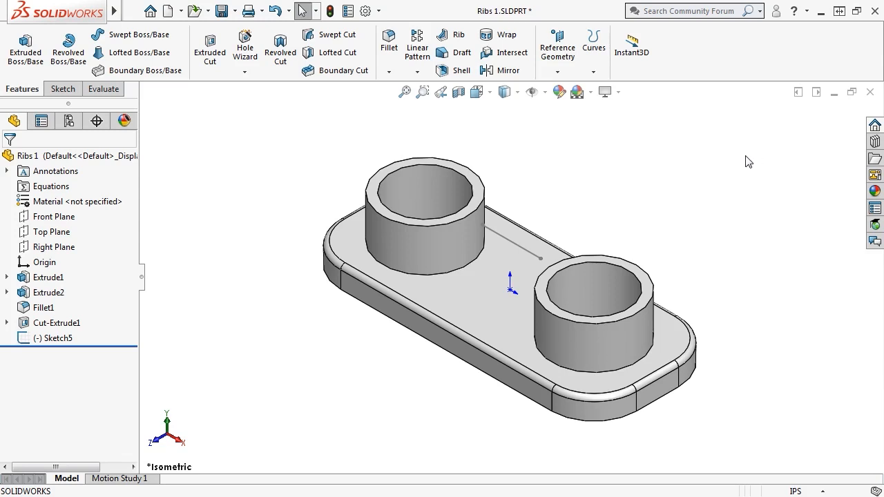
mouse_move(116, 12)
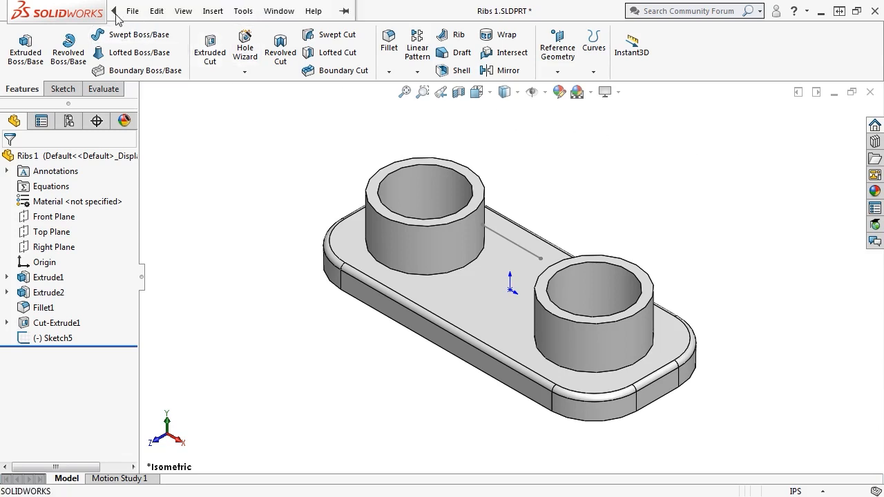
left_click(187, 11)
mouse_move(213, 11)
mouse_move(310, 77)
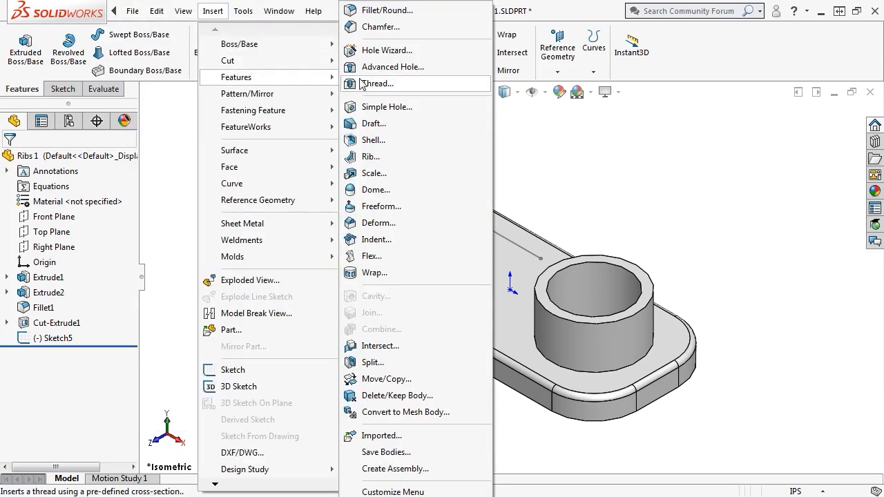
left_click(397, 156)
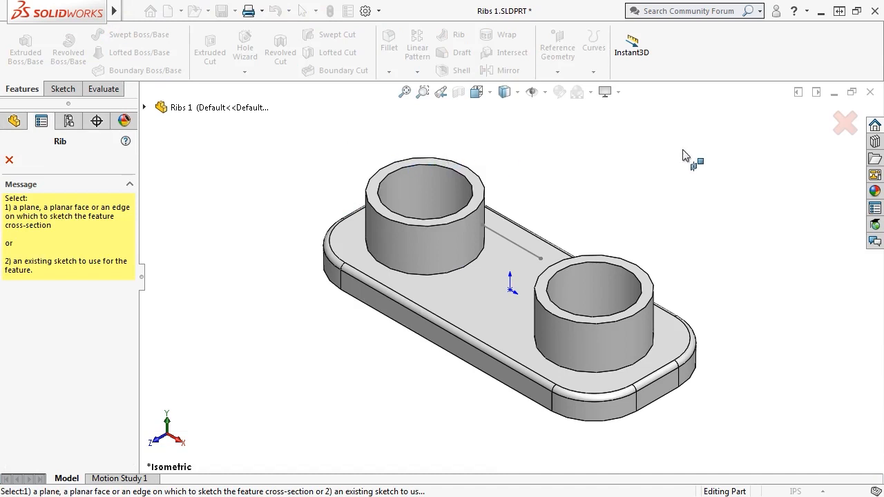
left_click(839, 130)
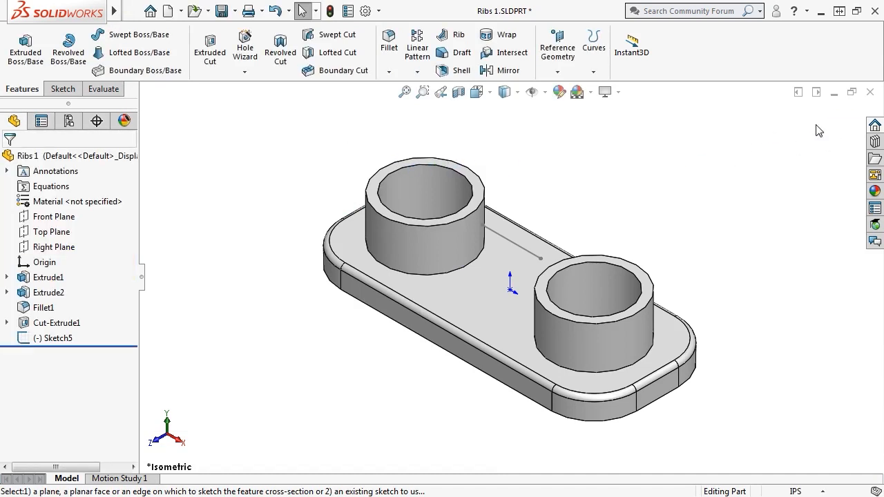
- Start a rib from the line sketched between the bosses and set its both-sides thickness to 0.50 in
left_click(444, 39)
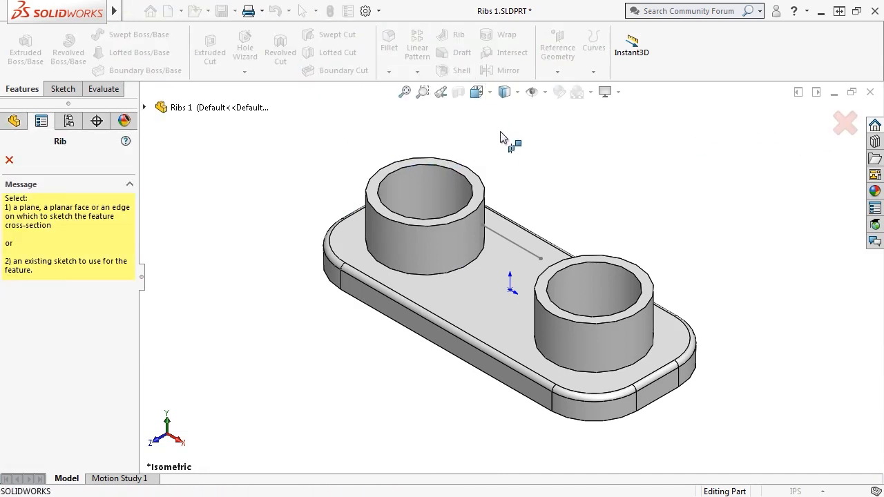
left_click(509, 240)
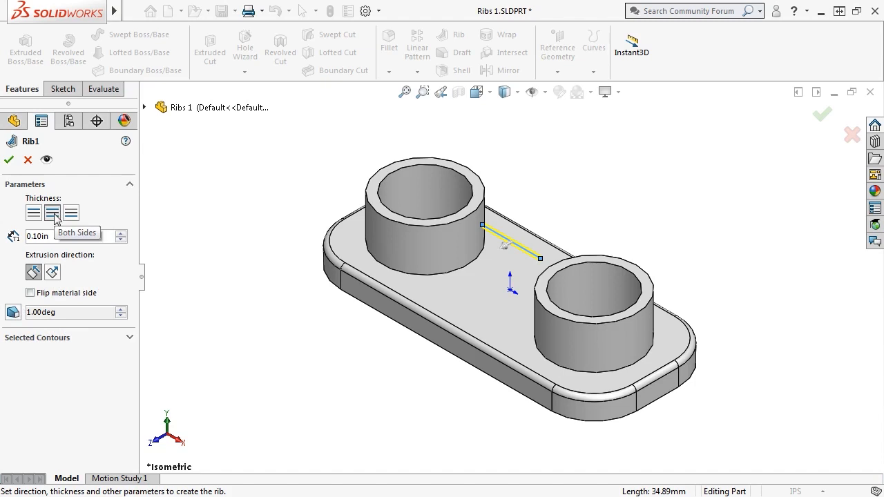
left_click(121, 234)
left_click(121, 234)
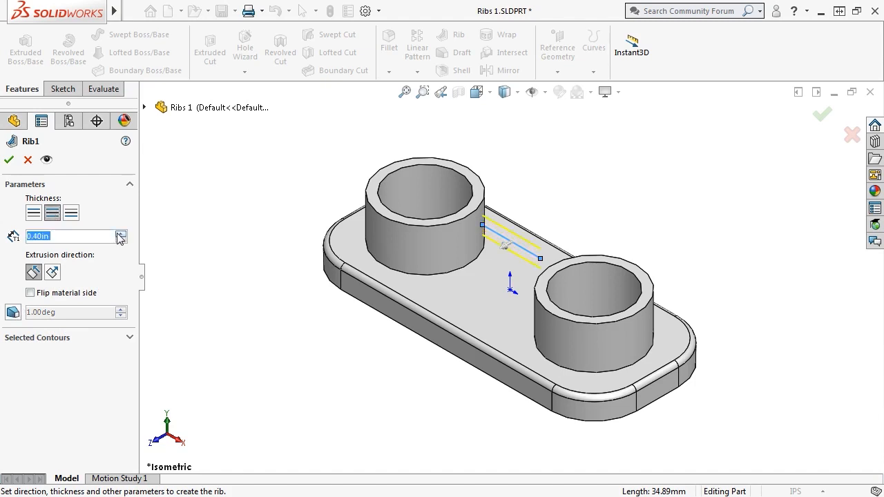
- Compare the rib's two extrusion directions and choose the one normal to the sketch, pointing down toward the base plate
left_click(53, 273)
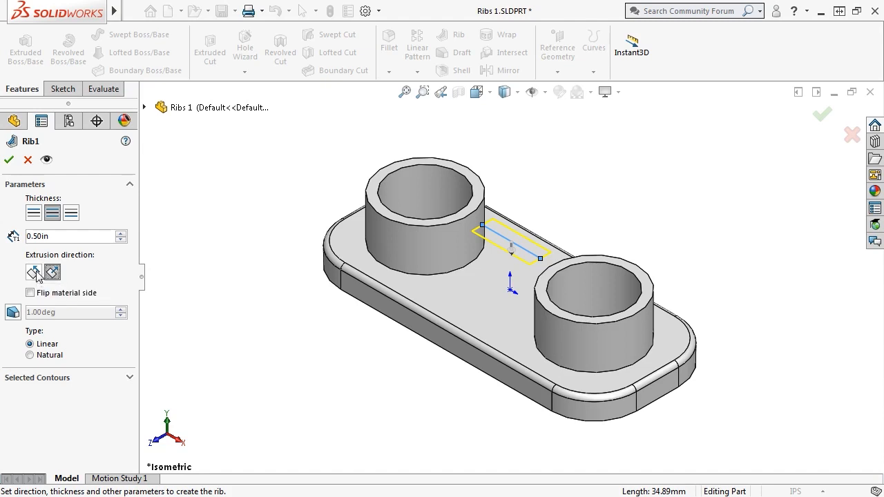
left_click(33, 273)
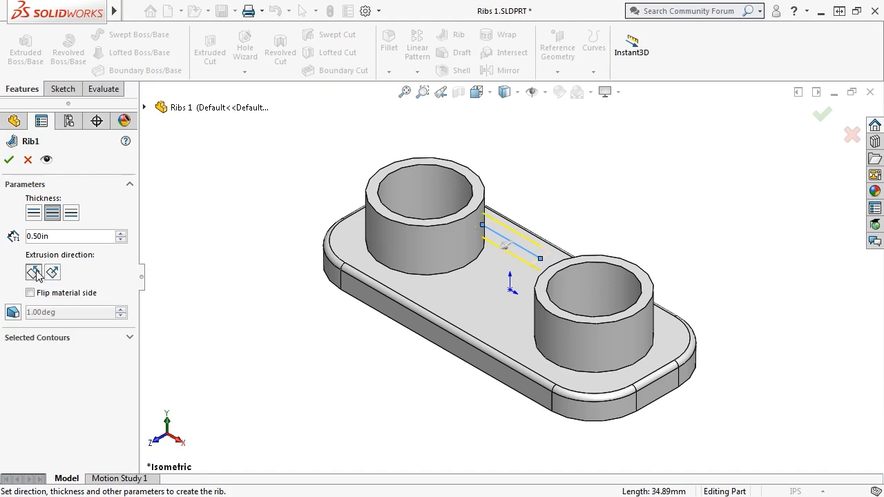
left_click(53, 272)
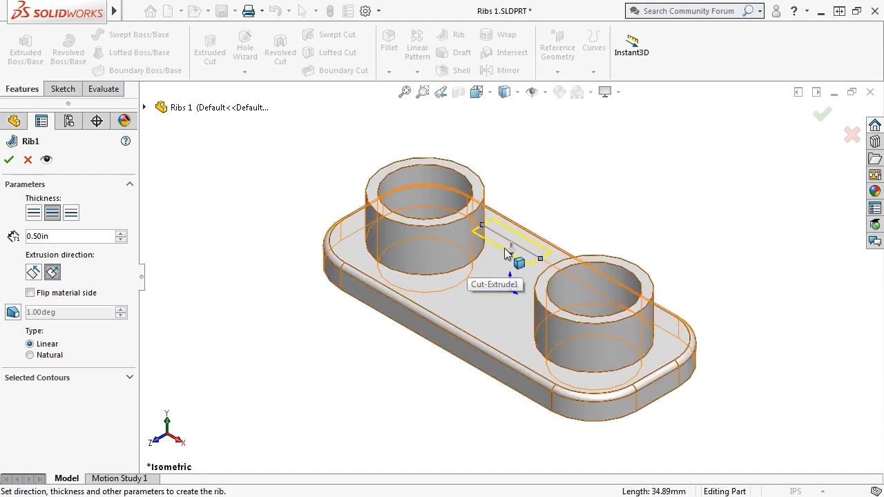
middle_click_drag(465, 326, 485, 284)
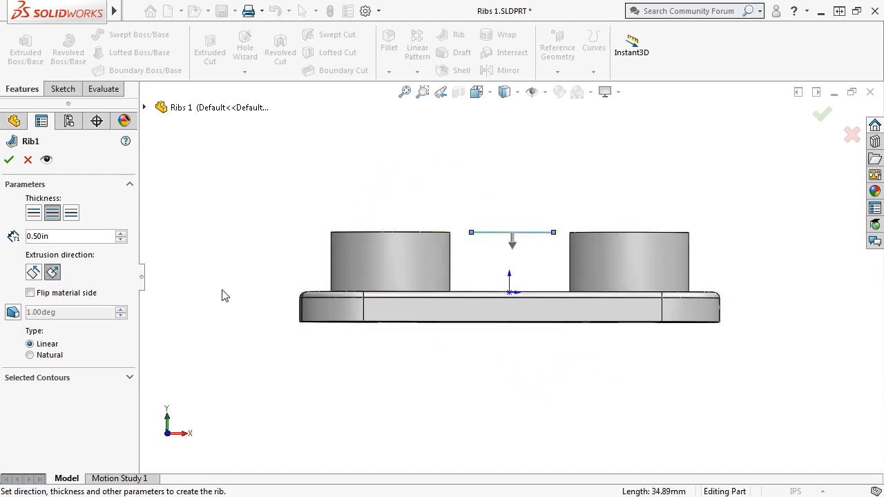
- Try the material side and 1.00° draft options, turn the draft back off, and accept the rib between the bosses
left_click(31, 294)
left_click(14, 312)
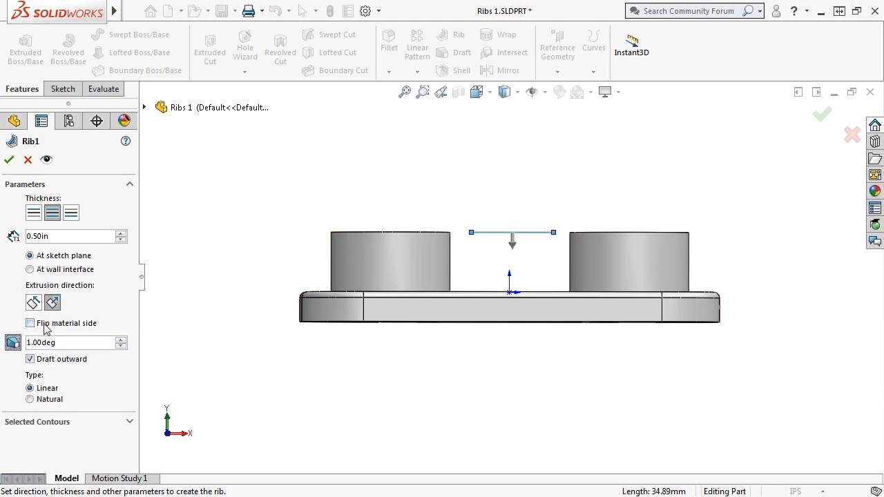
left_click(14, 343)
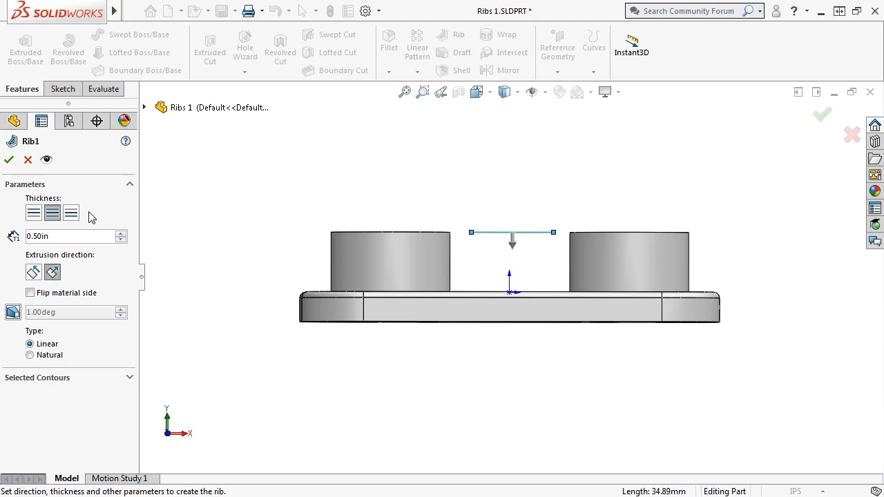
left_click(9, 160)
middle_click_drag(297, 196, 258, 284)
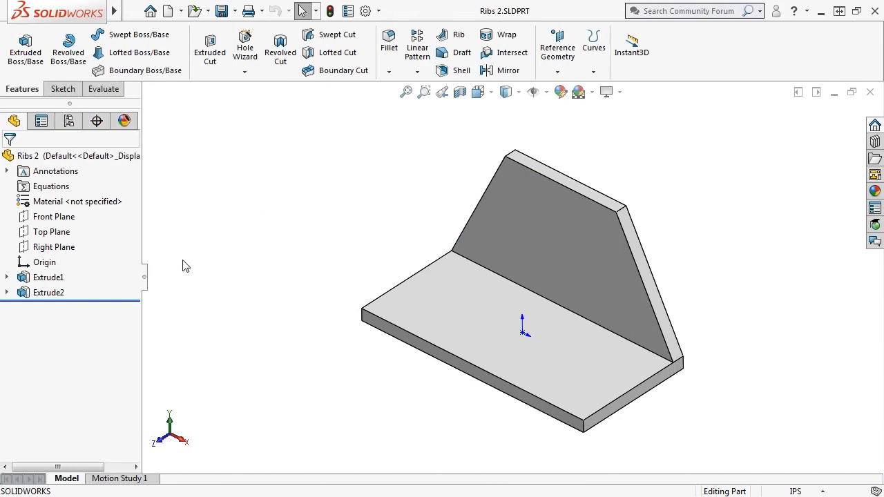
- On the Right Plane of Ribs 2, sketch a diagonal line from the base's front upper corner to the upright wall's inner top corner
left_click(65, 248)
left_click(78, 229)
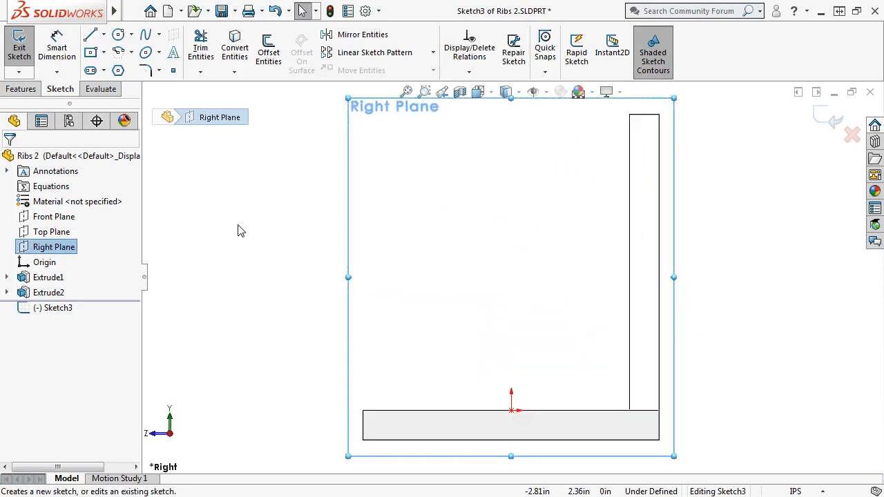
key("s")
left_click(251, 237)
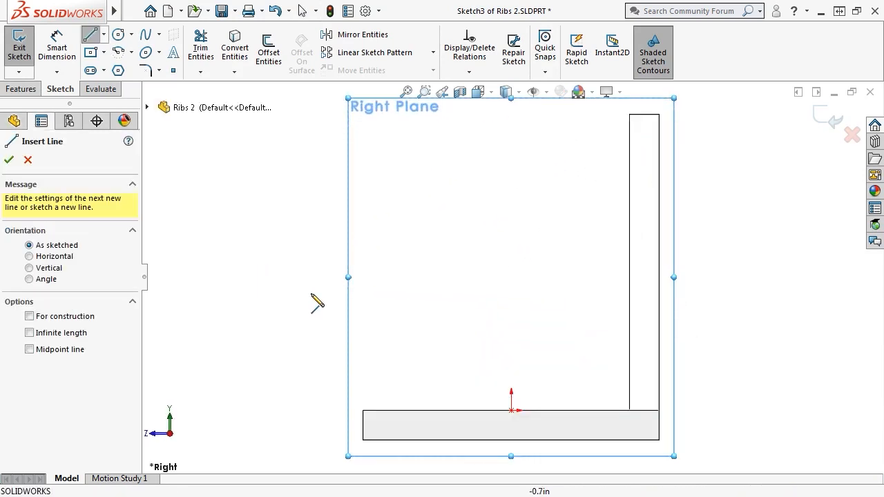
left_click(363, 410)
left_click(629, 115)
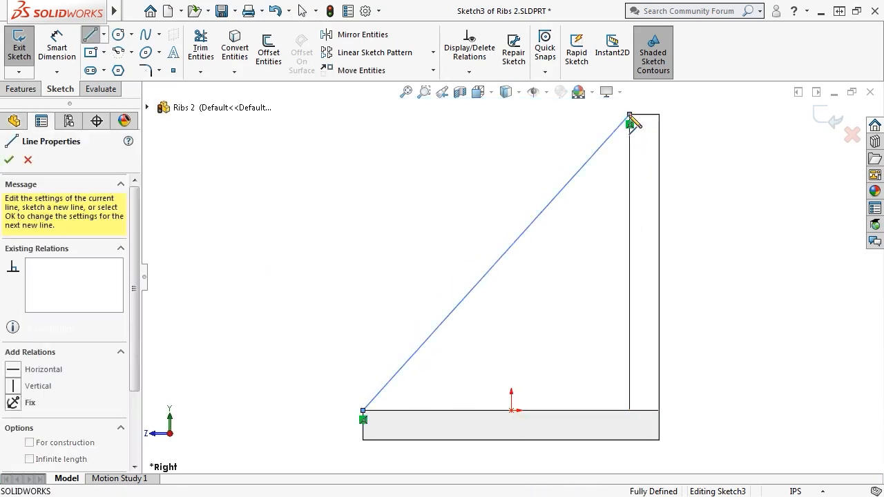
key("Escape")
left_click(827, 119)
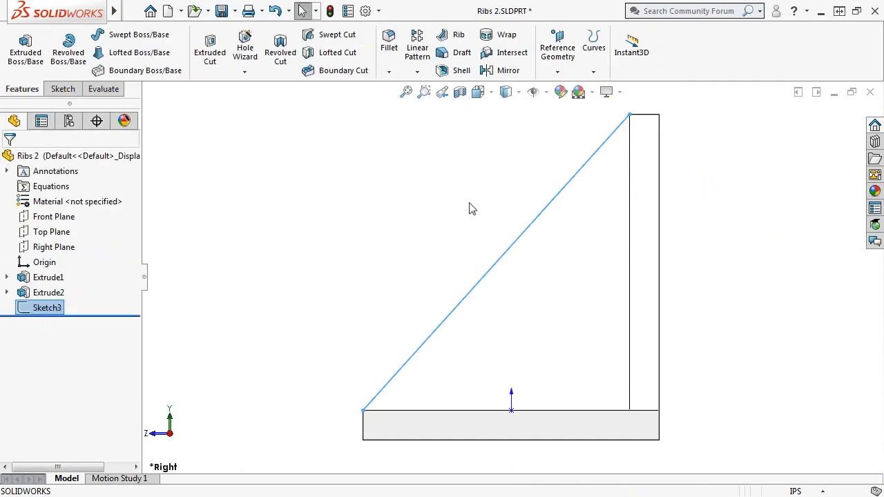
- Create a 0.10 in both-sides rib from the diagonal line, extruded parallel to the sketch toward the base and wall, and check it in isometric view
left_click(320, 218)
left_click(452, 36)
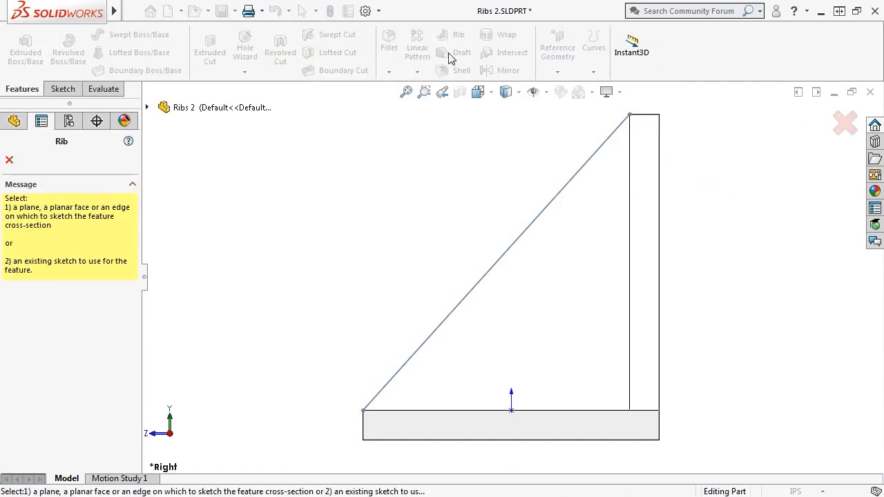
left_click(452, 317)
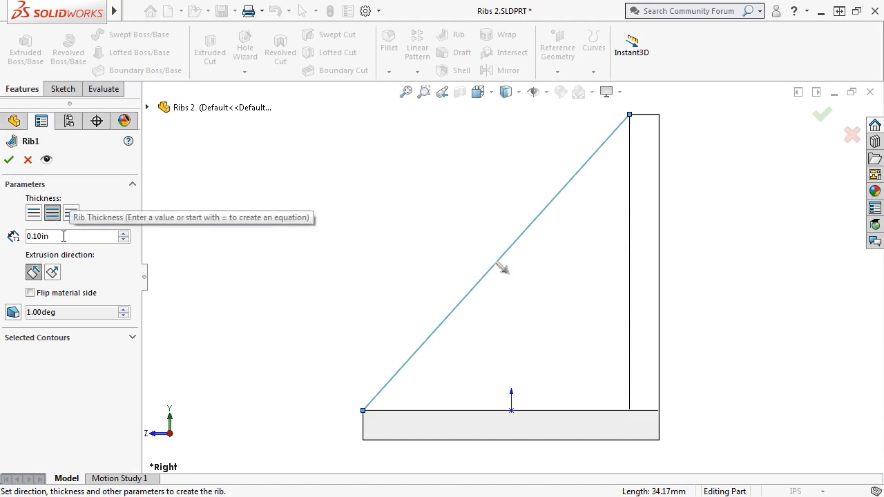
left_click(9, 160)
key("ctrl+7")
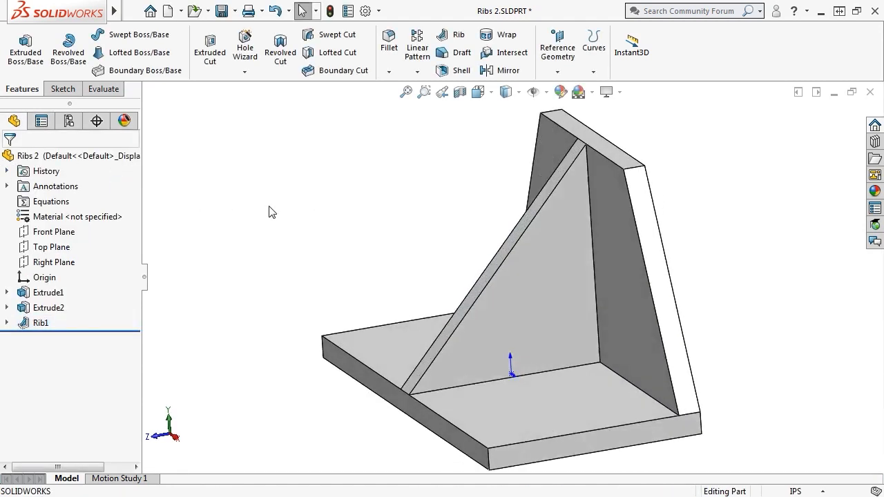
mouse_move(270, 211)
middle_mouse_down()
mouse_move(270, 203)
mouse_move(328, 225)
mouse_move(270, 204)
middle_mouse_up()
key("ctrl+7")
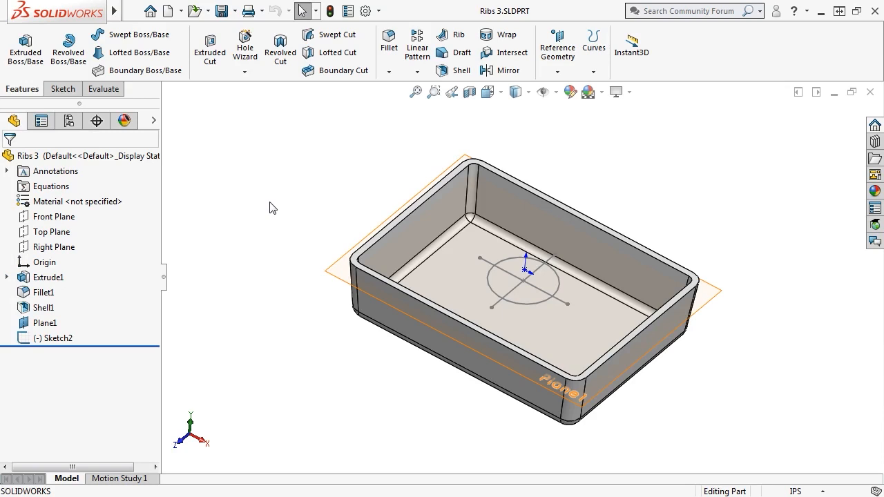
- In Ribs 3, create a 0.10 in both-sides rib from the circle and crossed lines sketch, extruded normal to the sketch with the Natural type
left_click(71, 339)
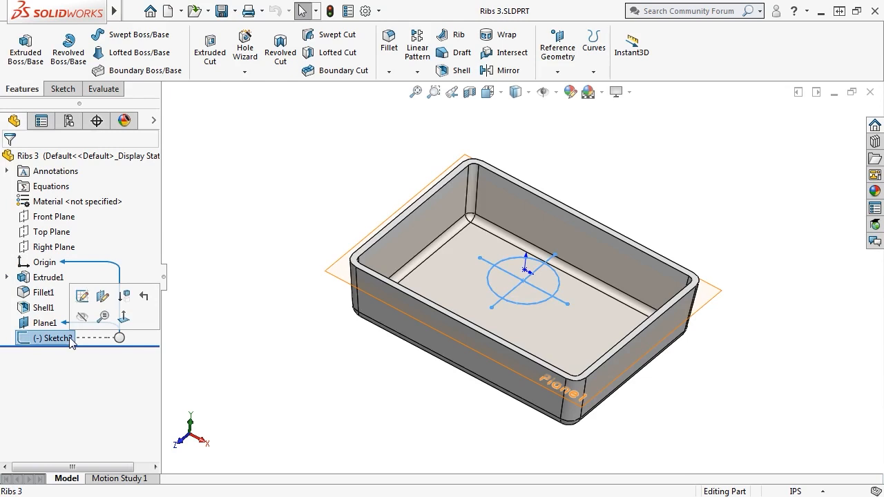
left_click(456, 36)
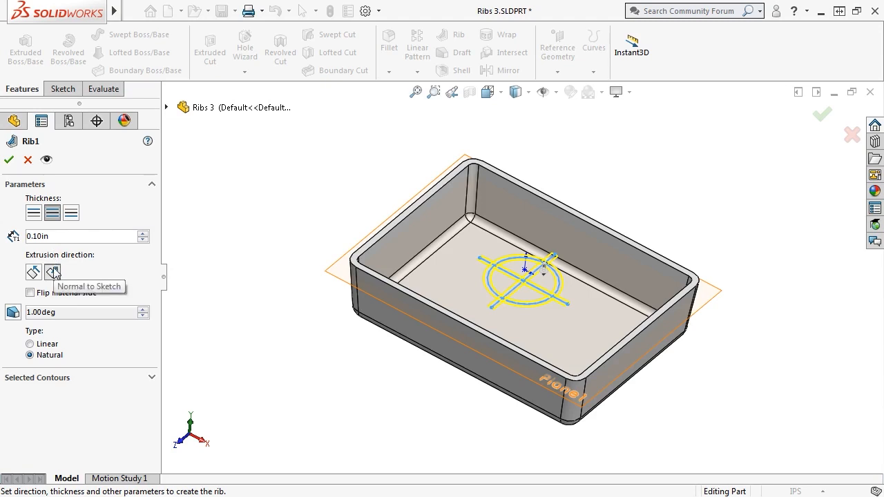
left_click(9, 160)
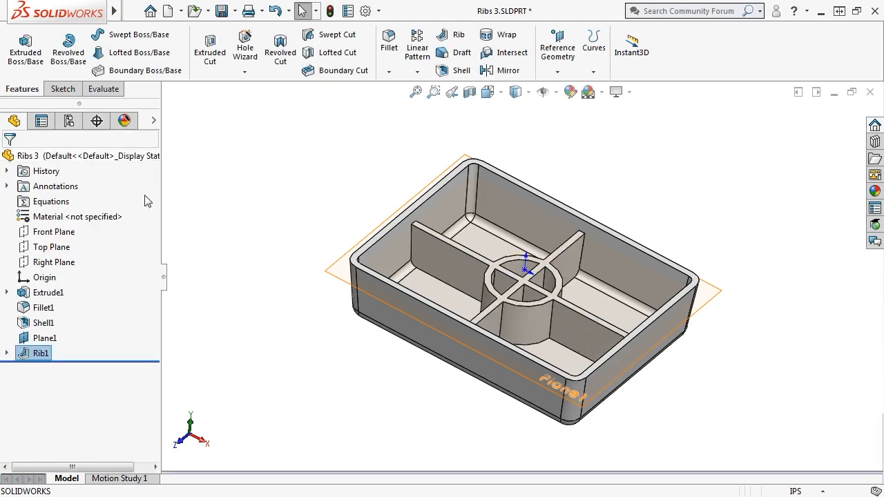